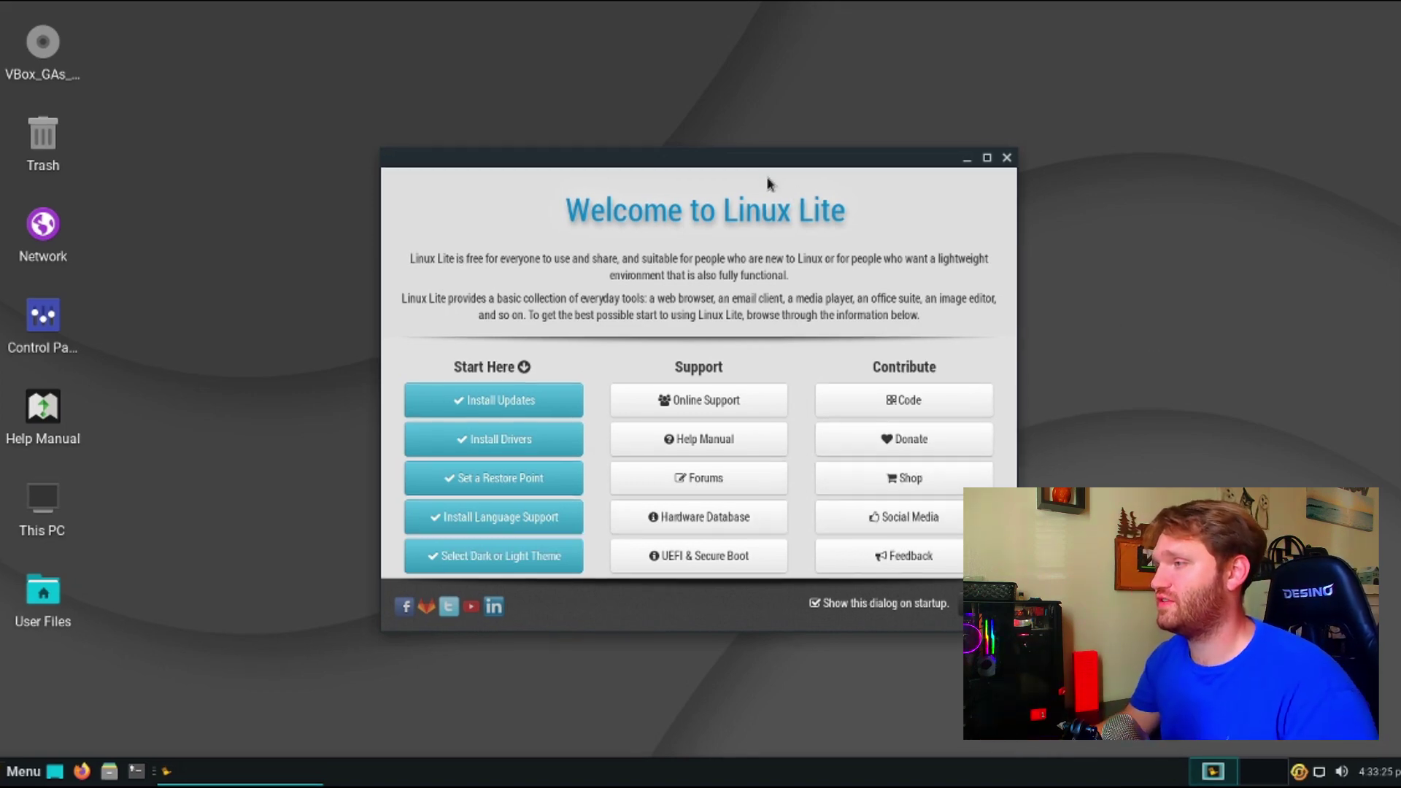
- Nudge the Welcome window up and right, then open the Install Updates step-by-step guide
left_click_drag(766, 154, 800, 140)
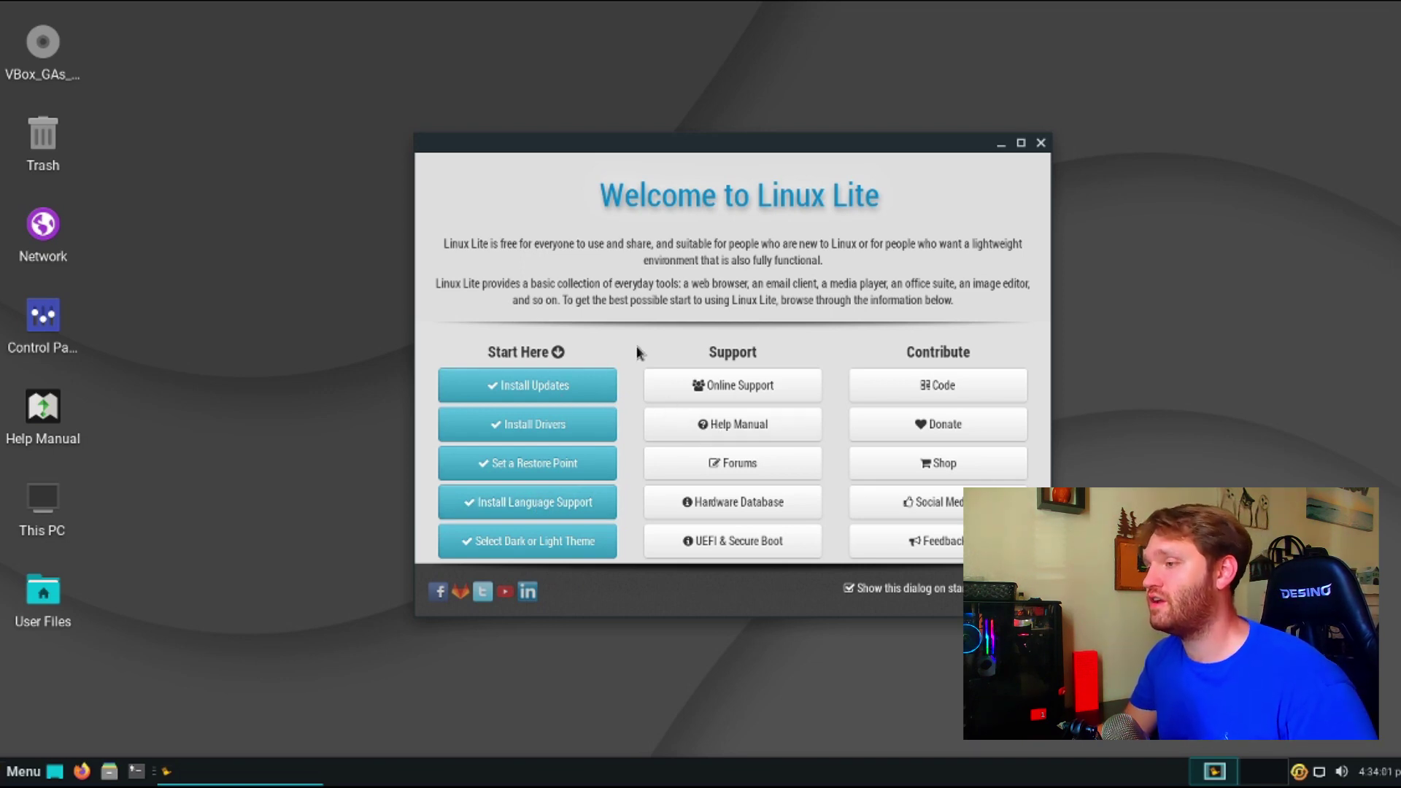
left_click(570, 386)
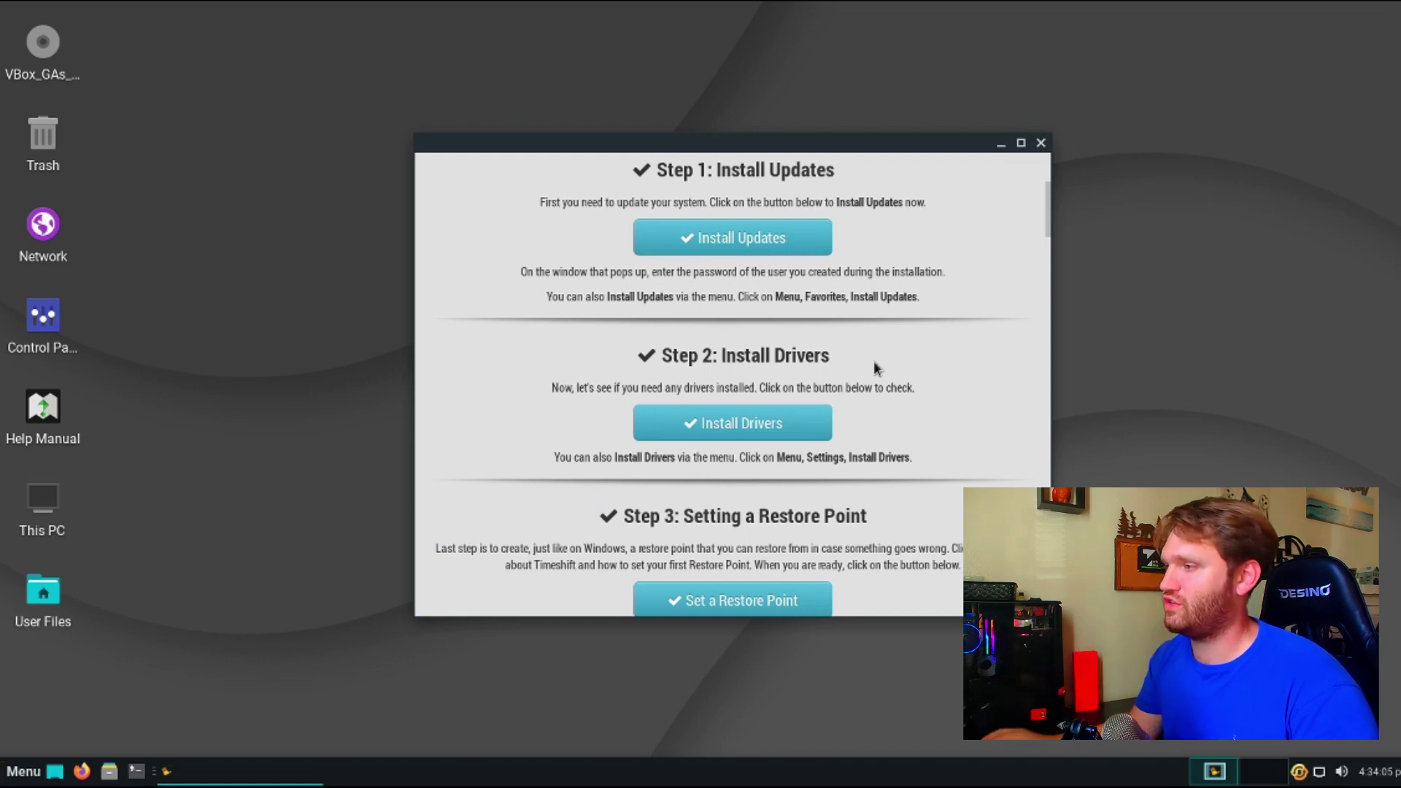
left_click_drag(962, 313, 591, 175)
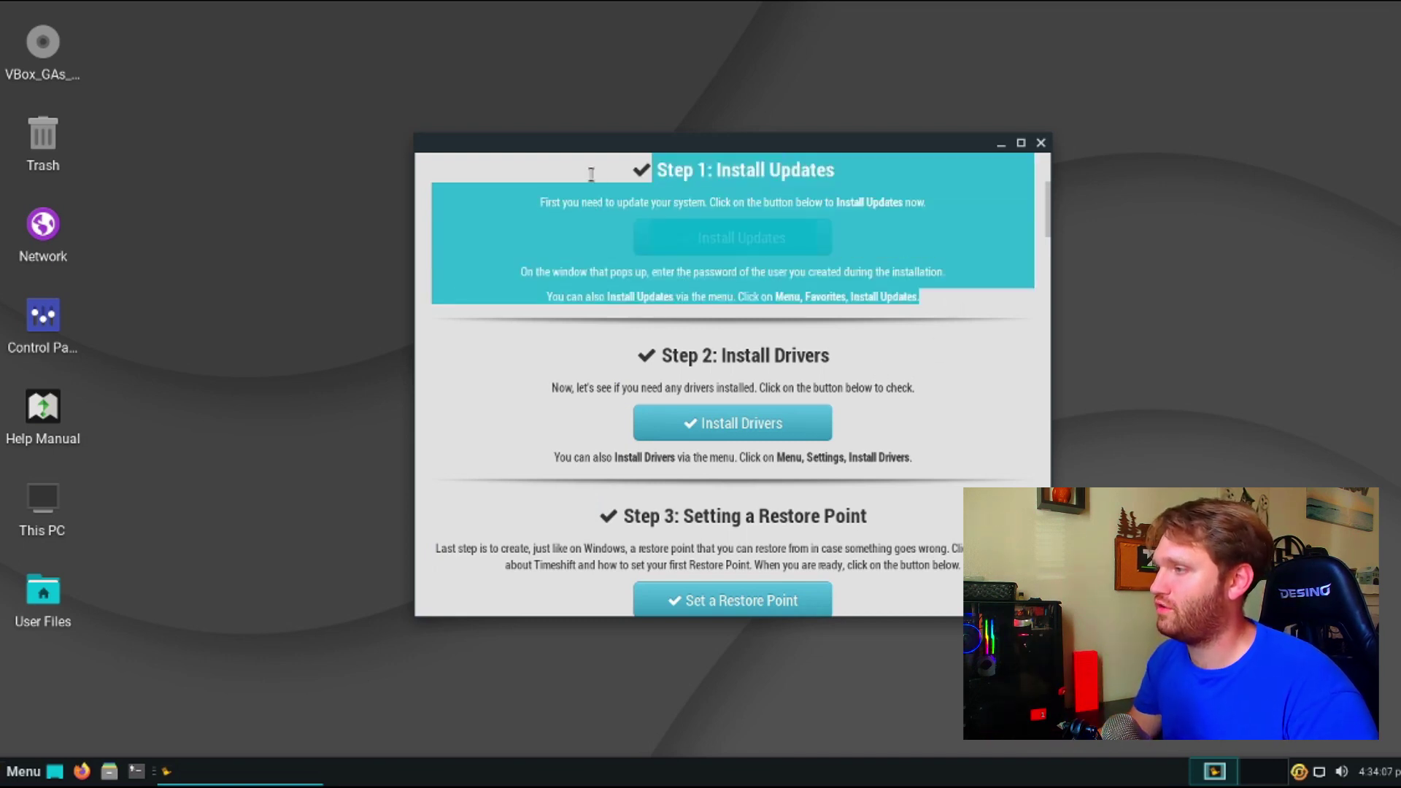
left_click(750, 178)
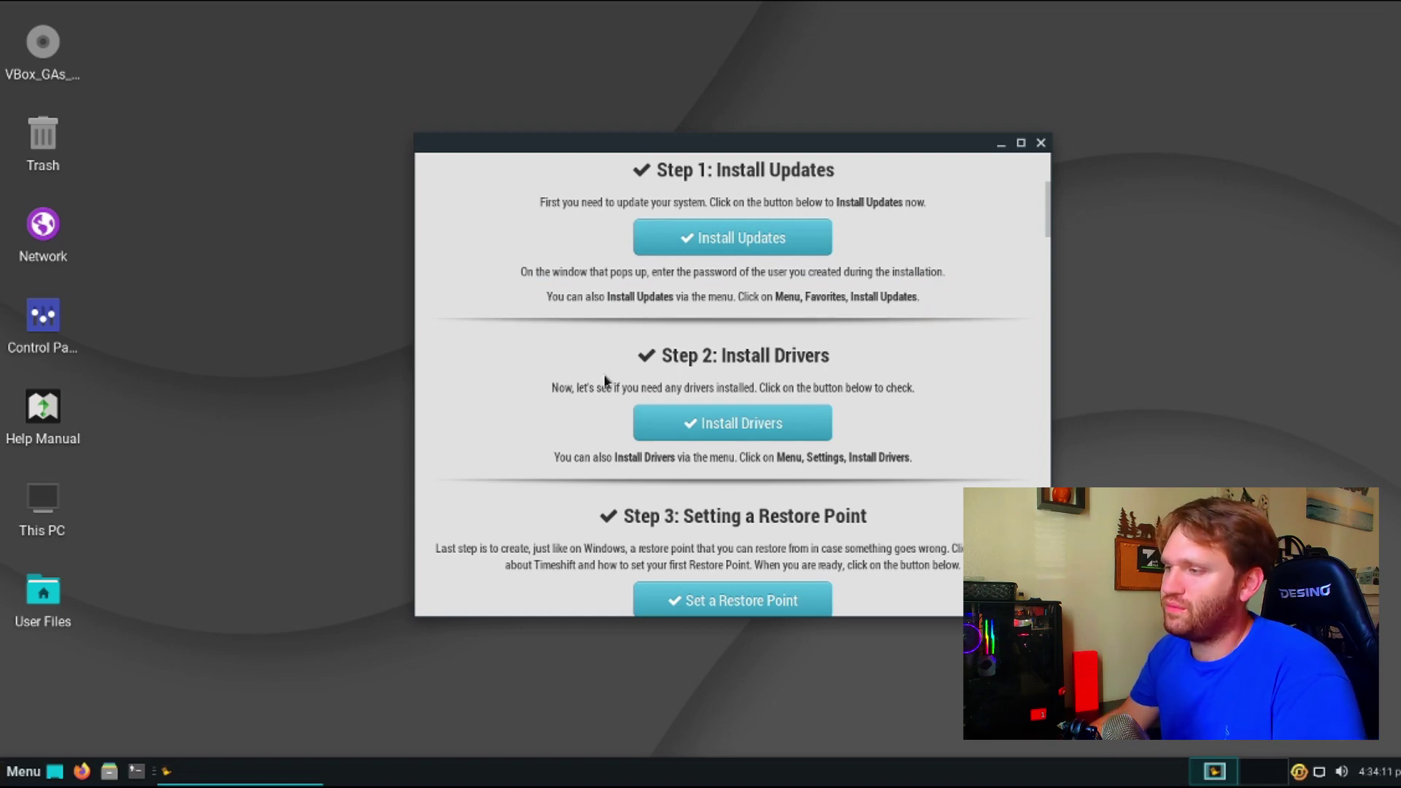
left_click(735, 429)
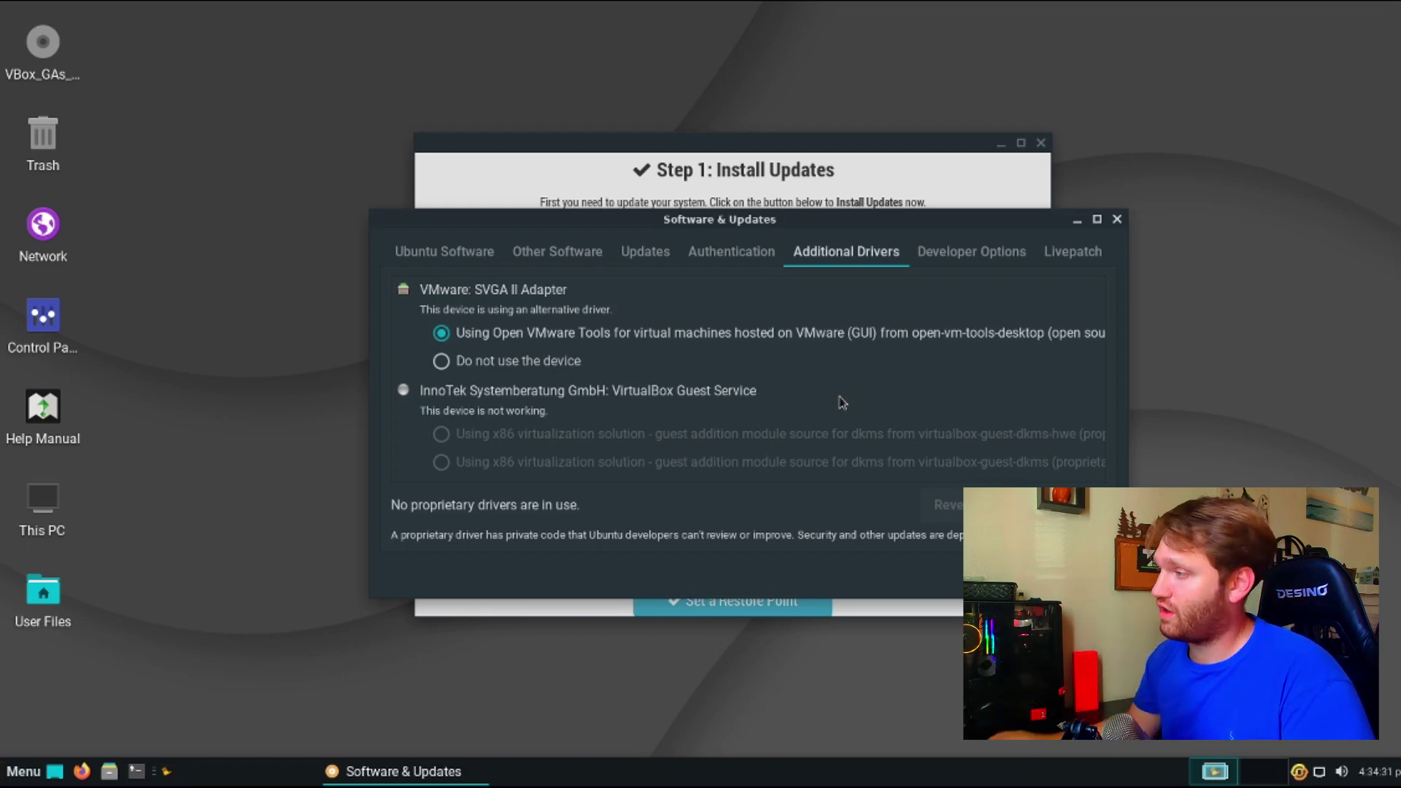
left_click(1117, 219)
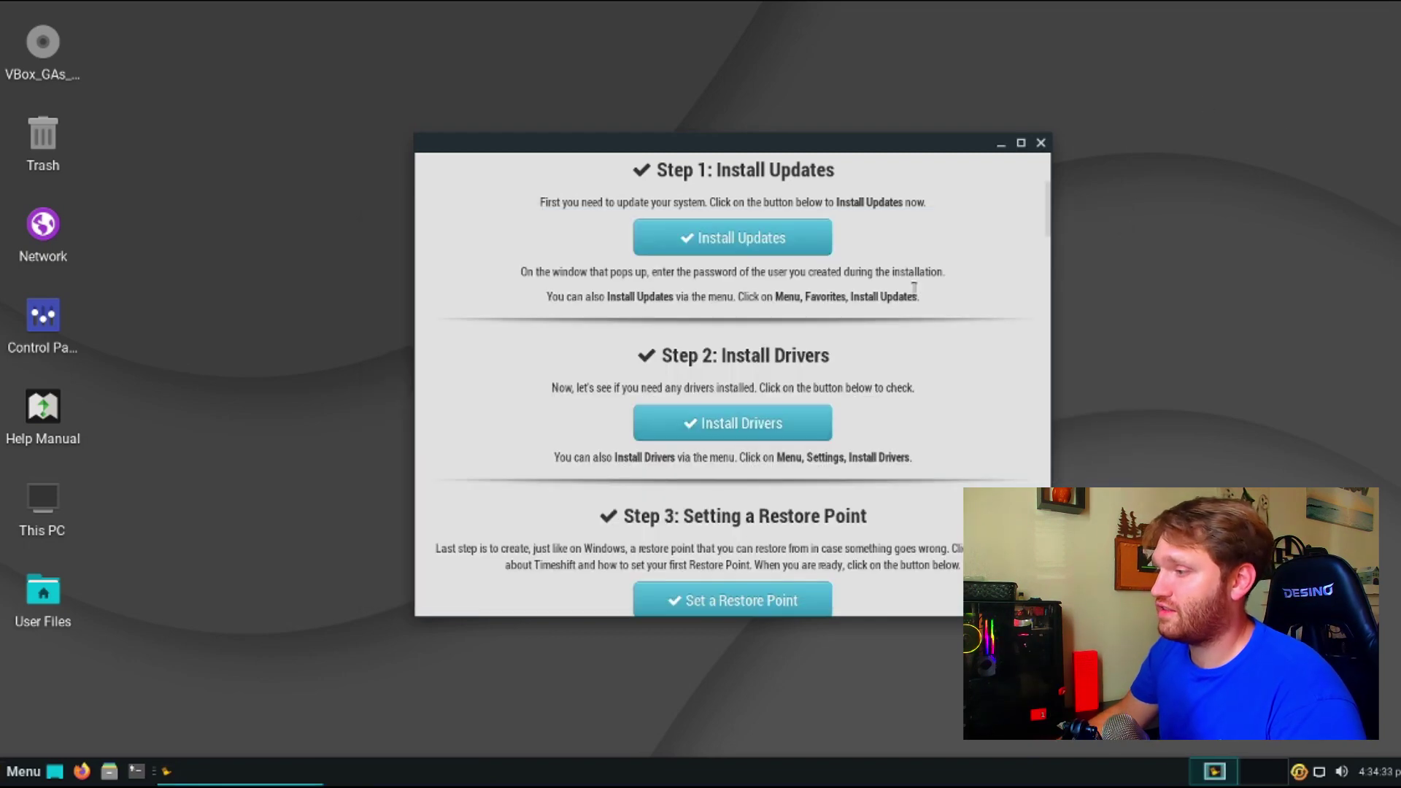
scroll(760, 424, "down", 3)
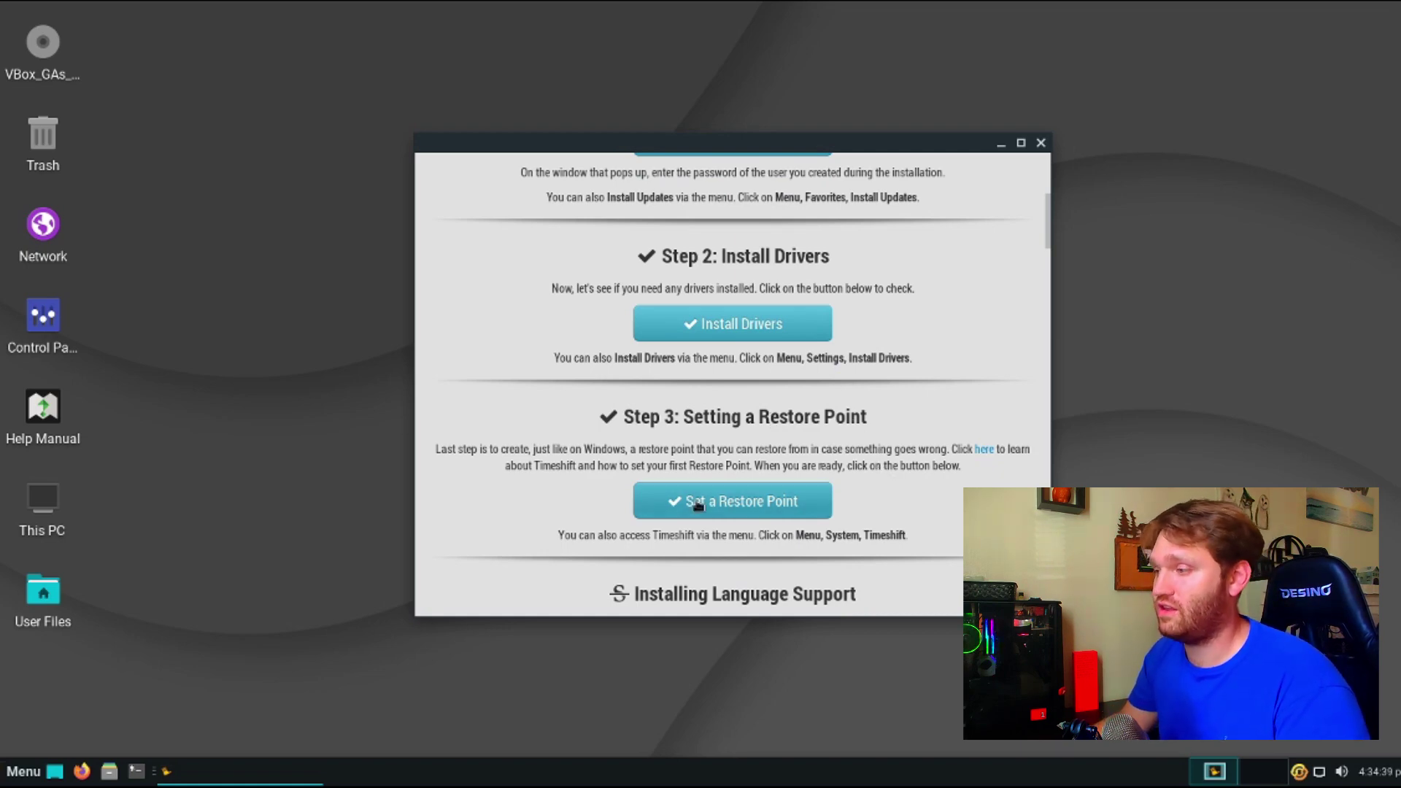
left_click(679, 500)
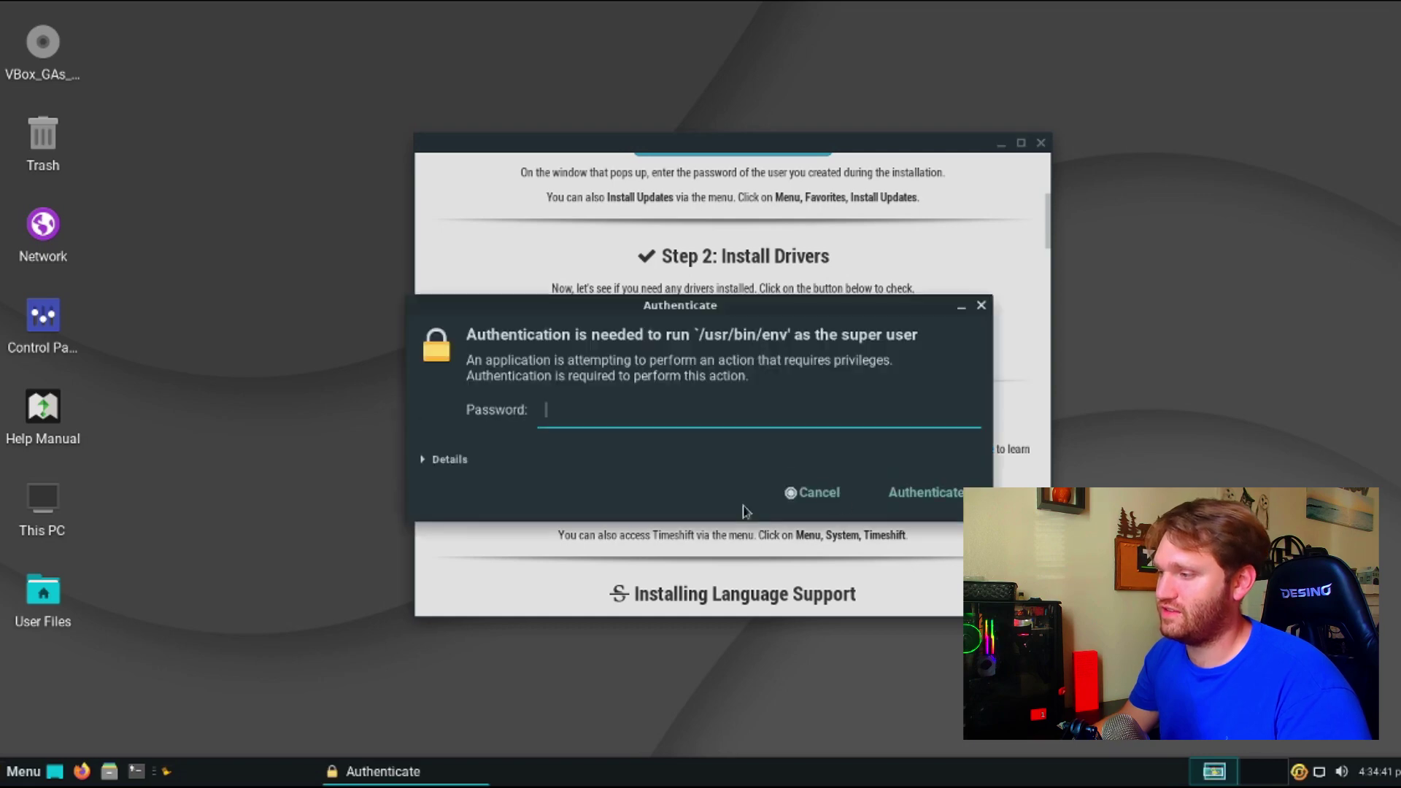
type("*")
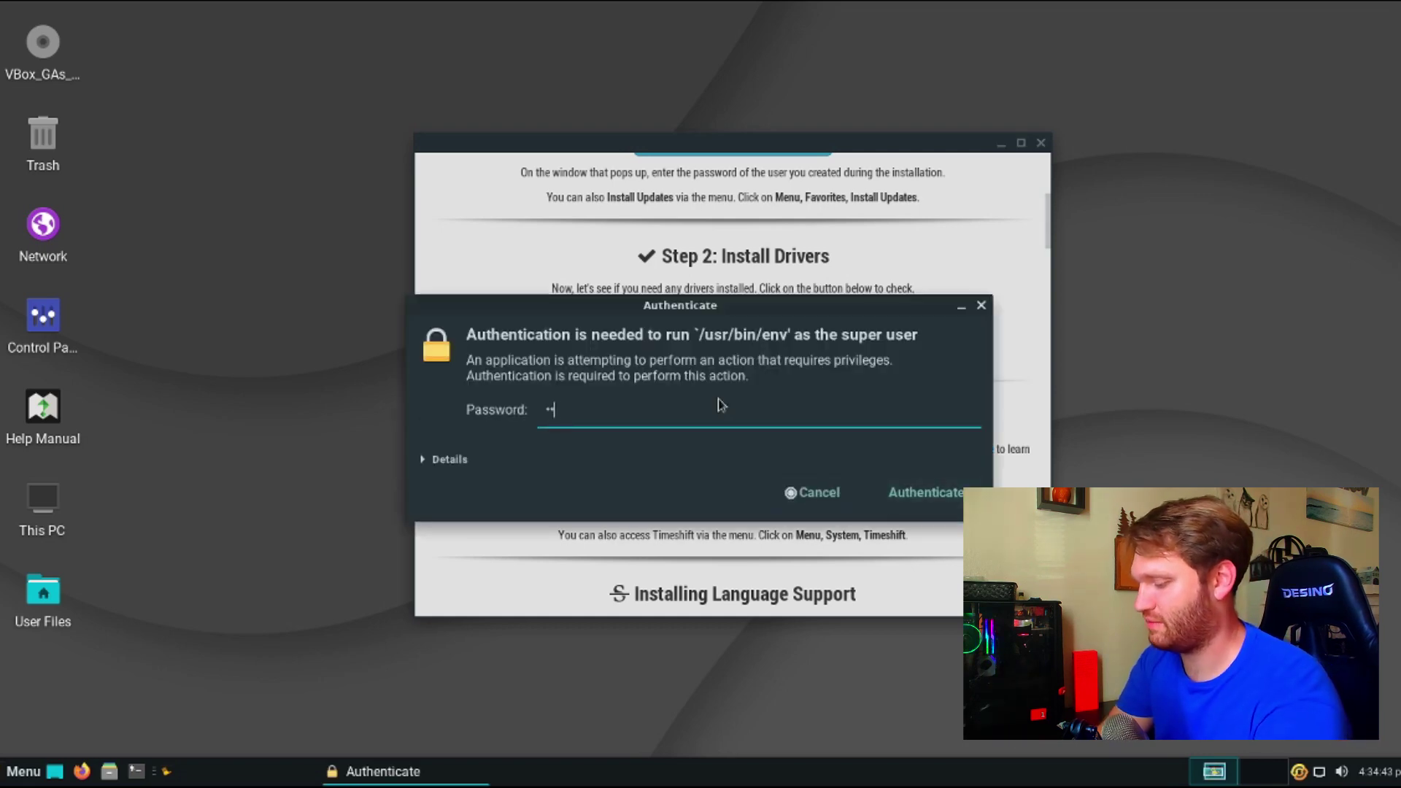
key("Return")
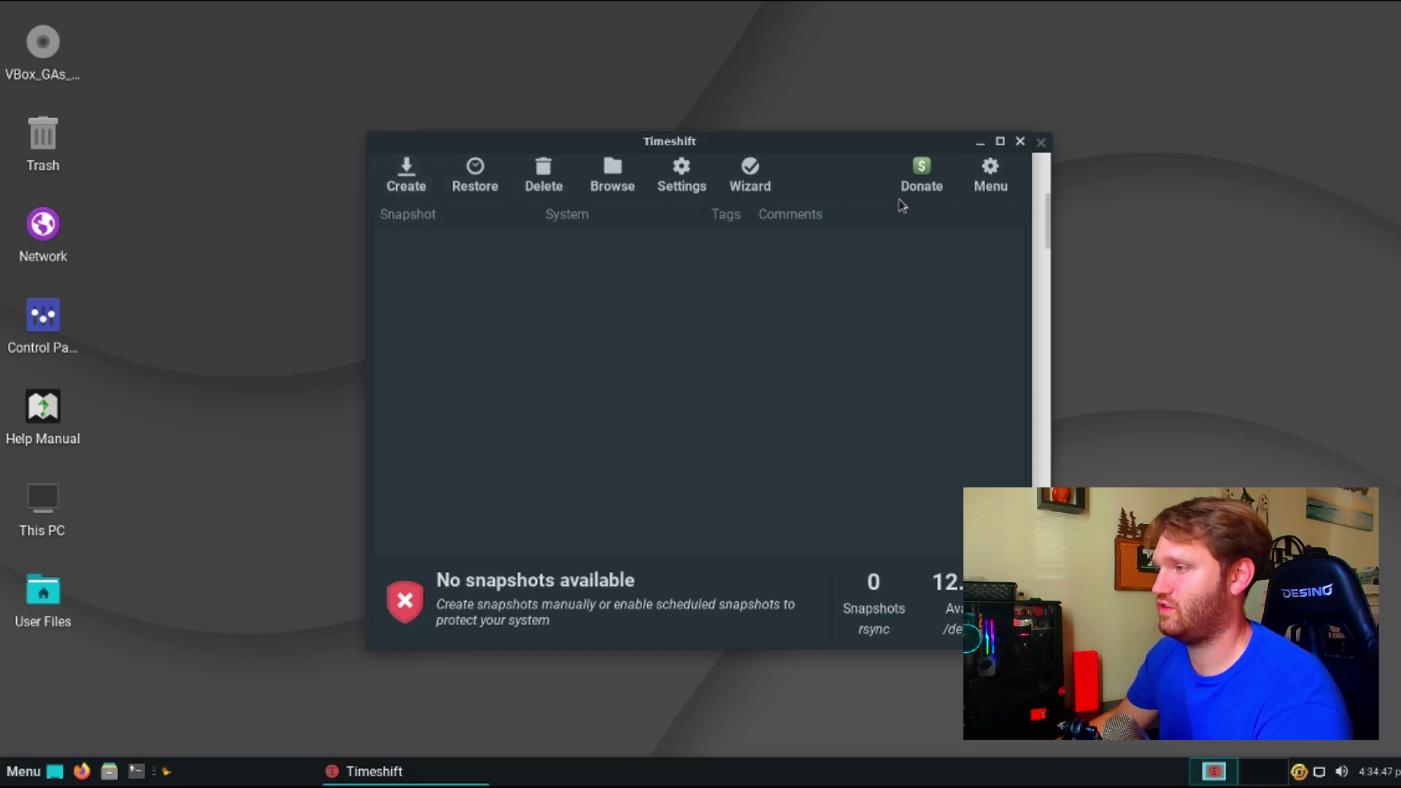
left_click(1020, 141)
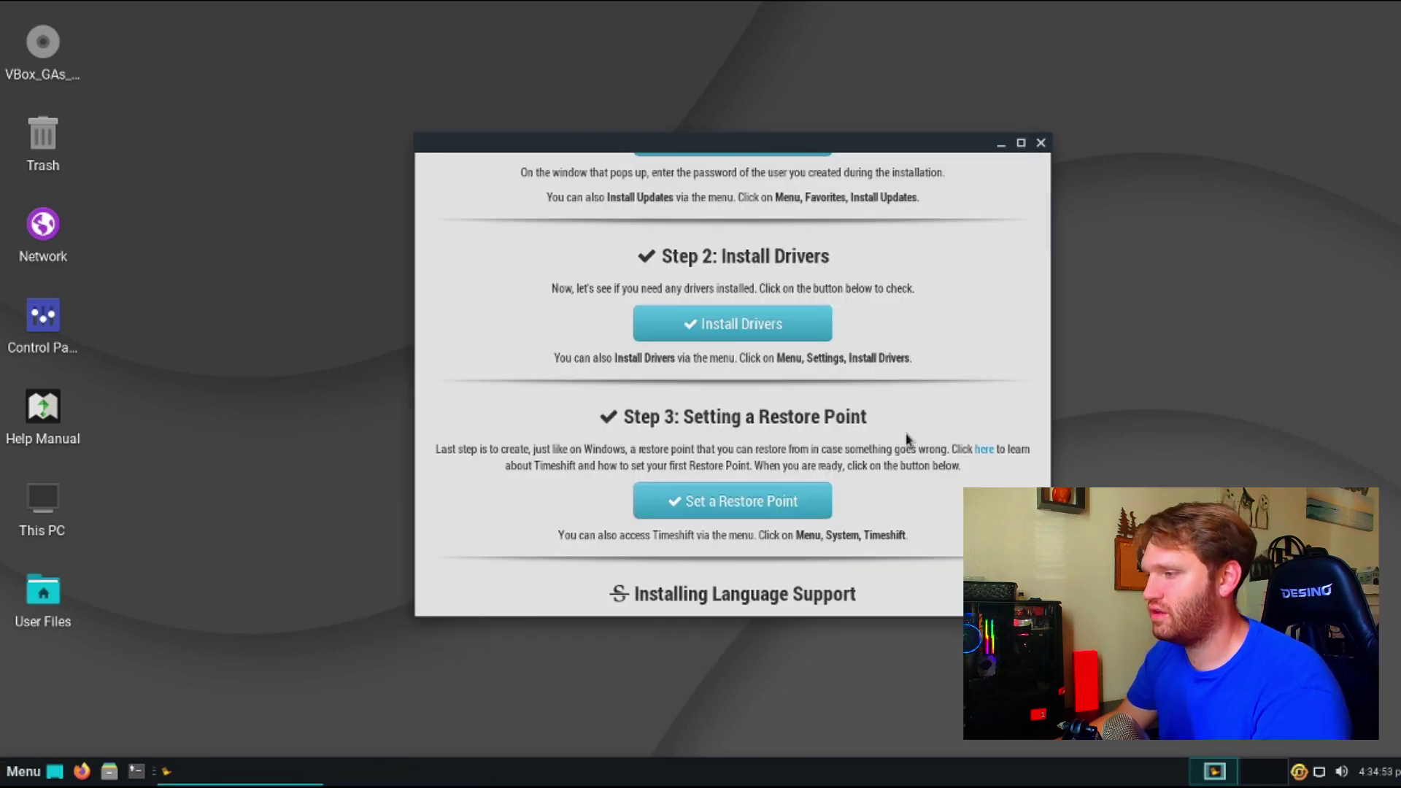
scroll(813, 465, "down", 1)
- Scroll down to the Light or Dark theme choice and apply the Dark Theme
scroll(885, 504, "down", 5)
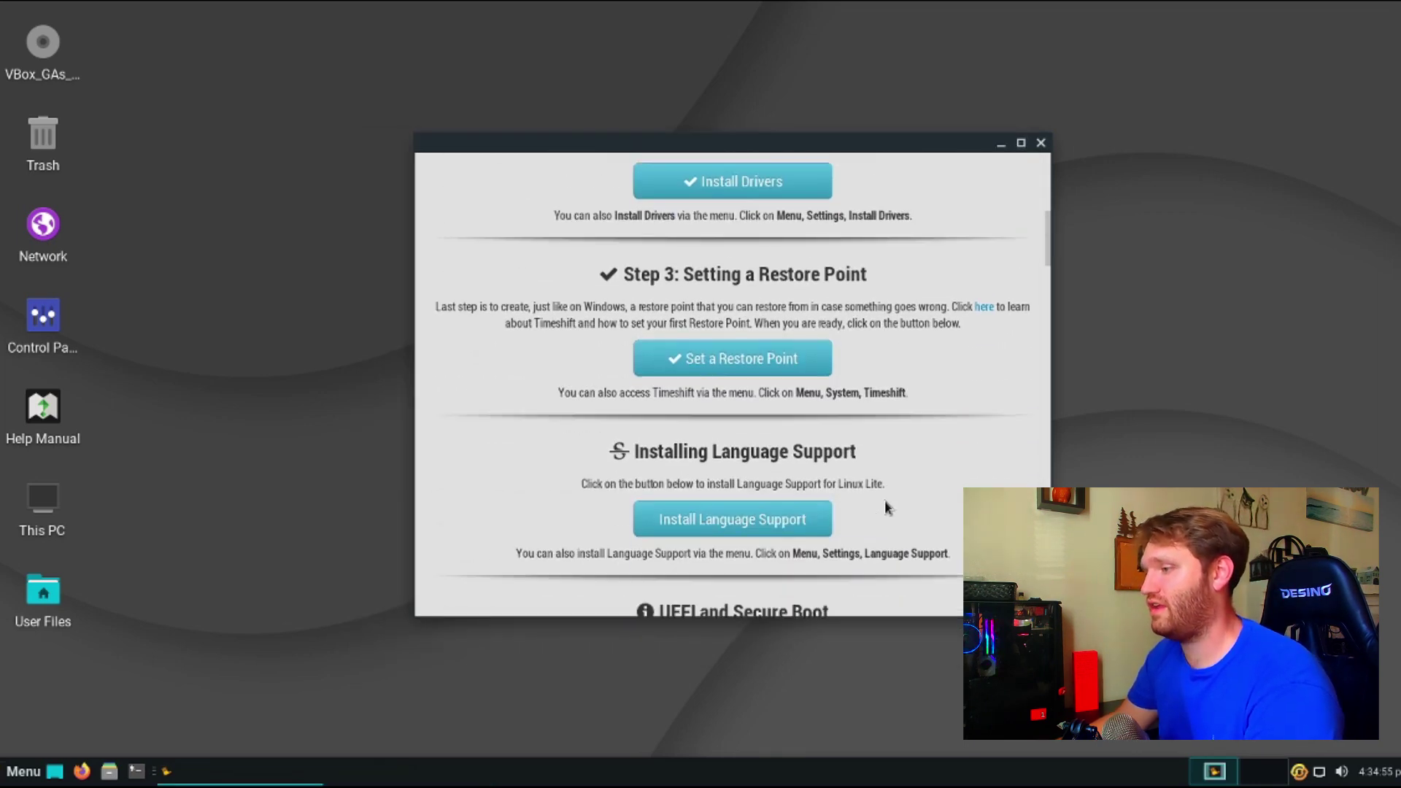
scroll(885, 504, "down", 1)
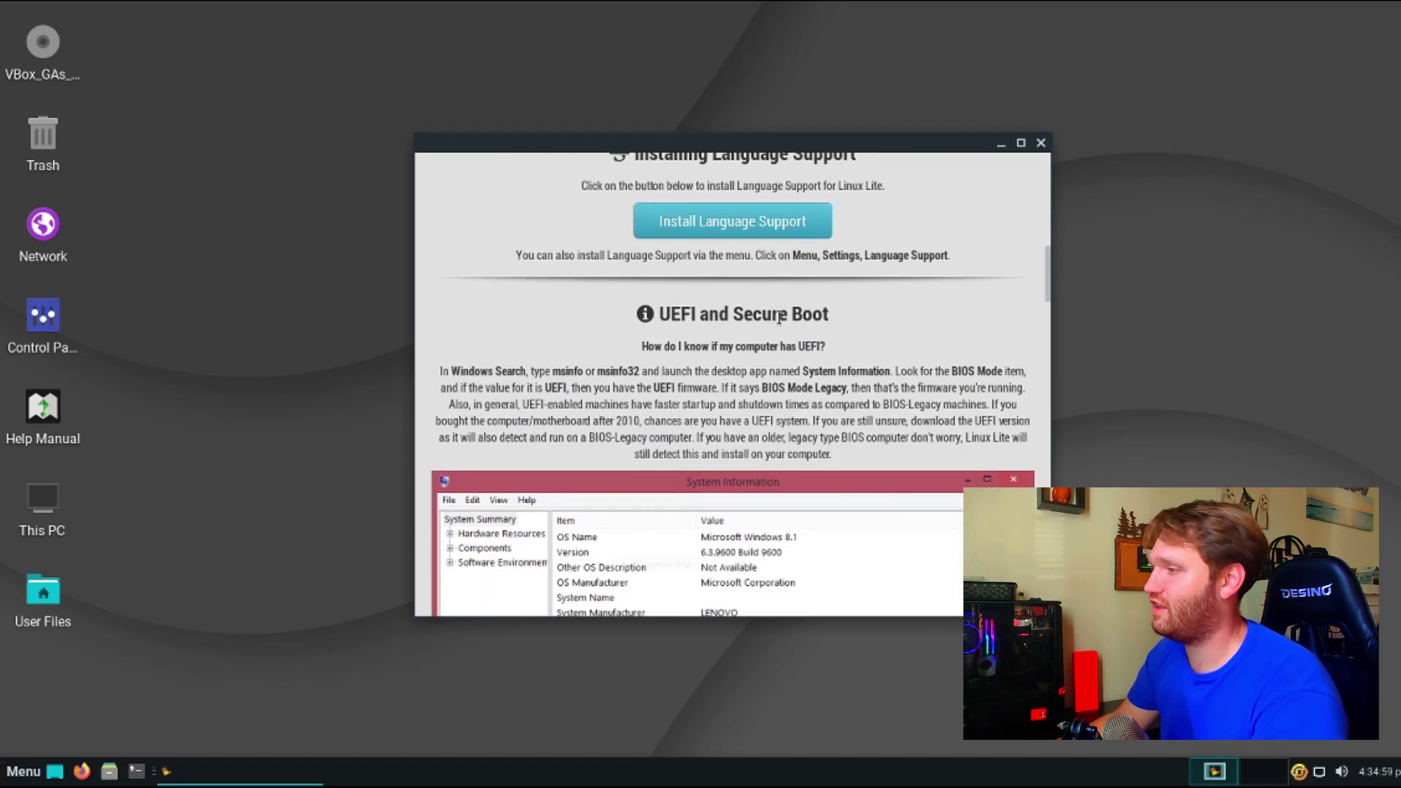
scroll(1051, 387, "down", 10)
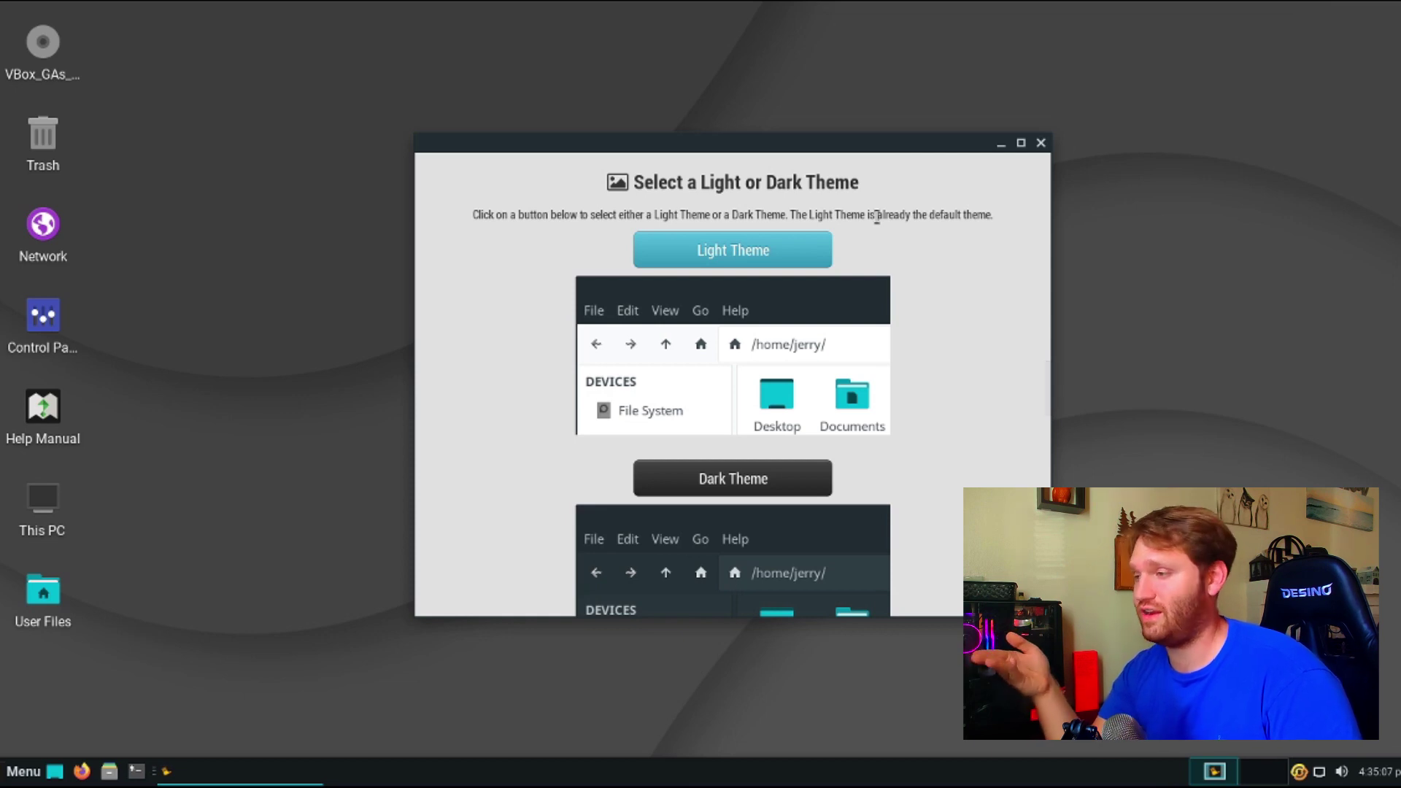
left_click(752, 489)
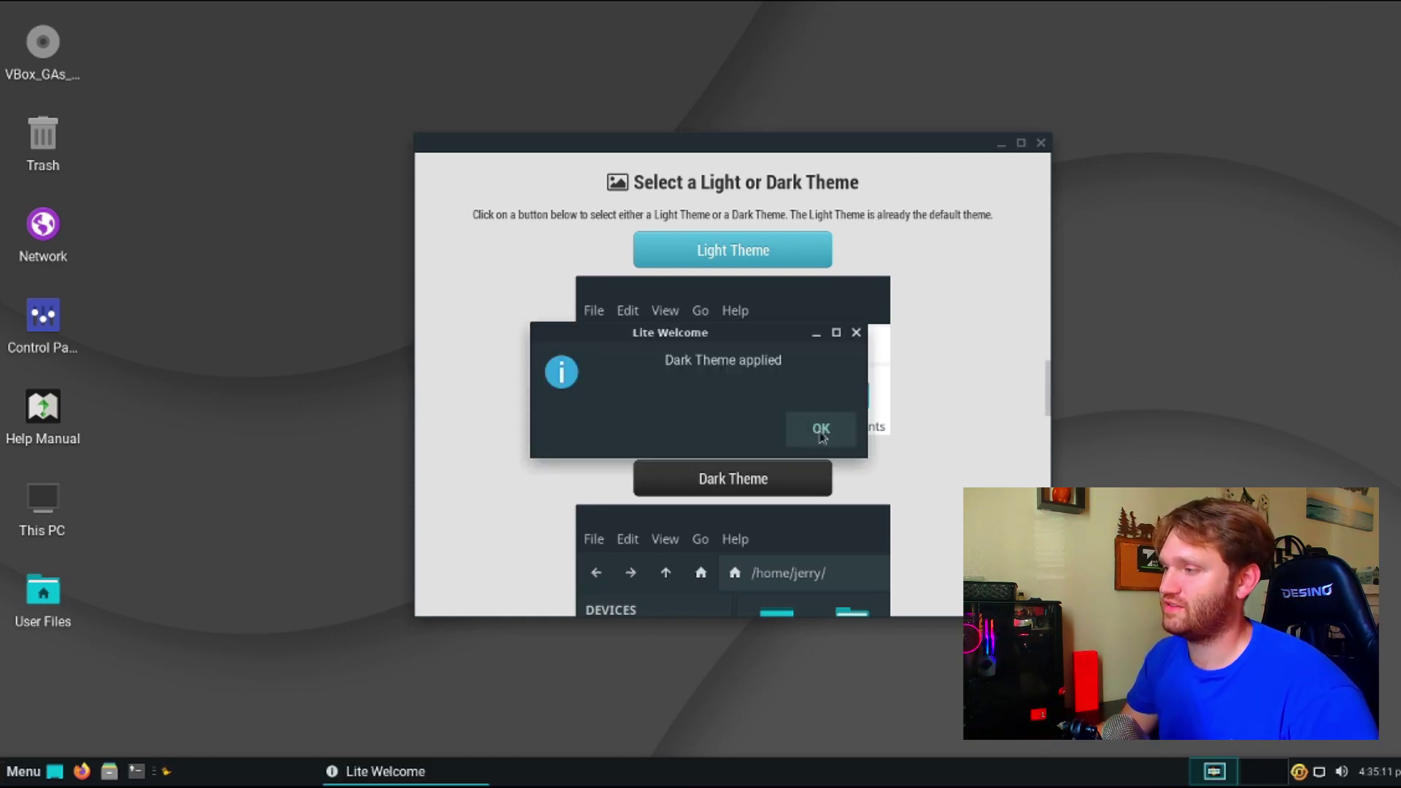
left_click(820, 431)
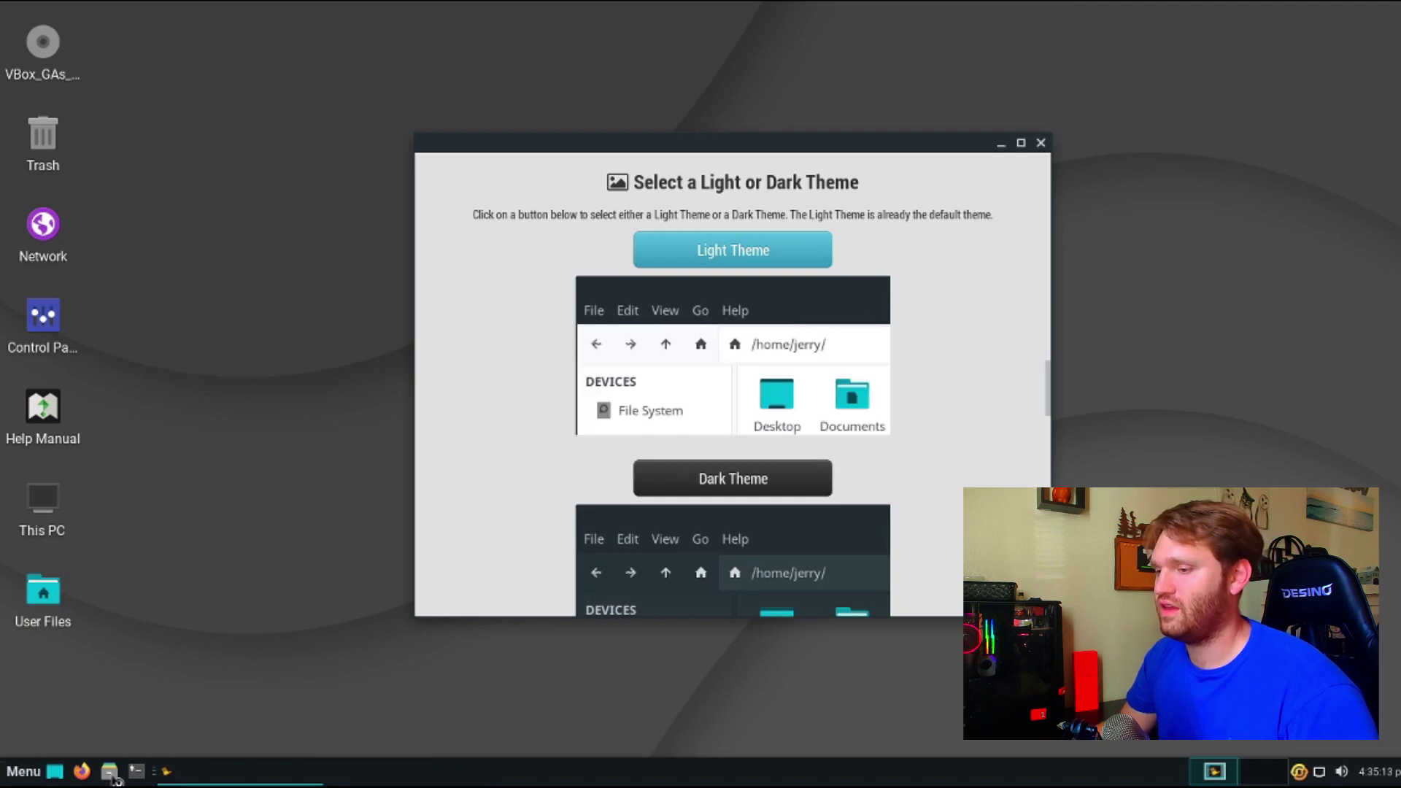
- Preview the theme in the File Manager, then switch back to the Light Theme
left_click(111, 774)
left_click_drag(434, 310, 1239, 45)
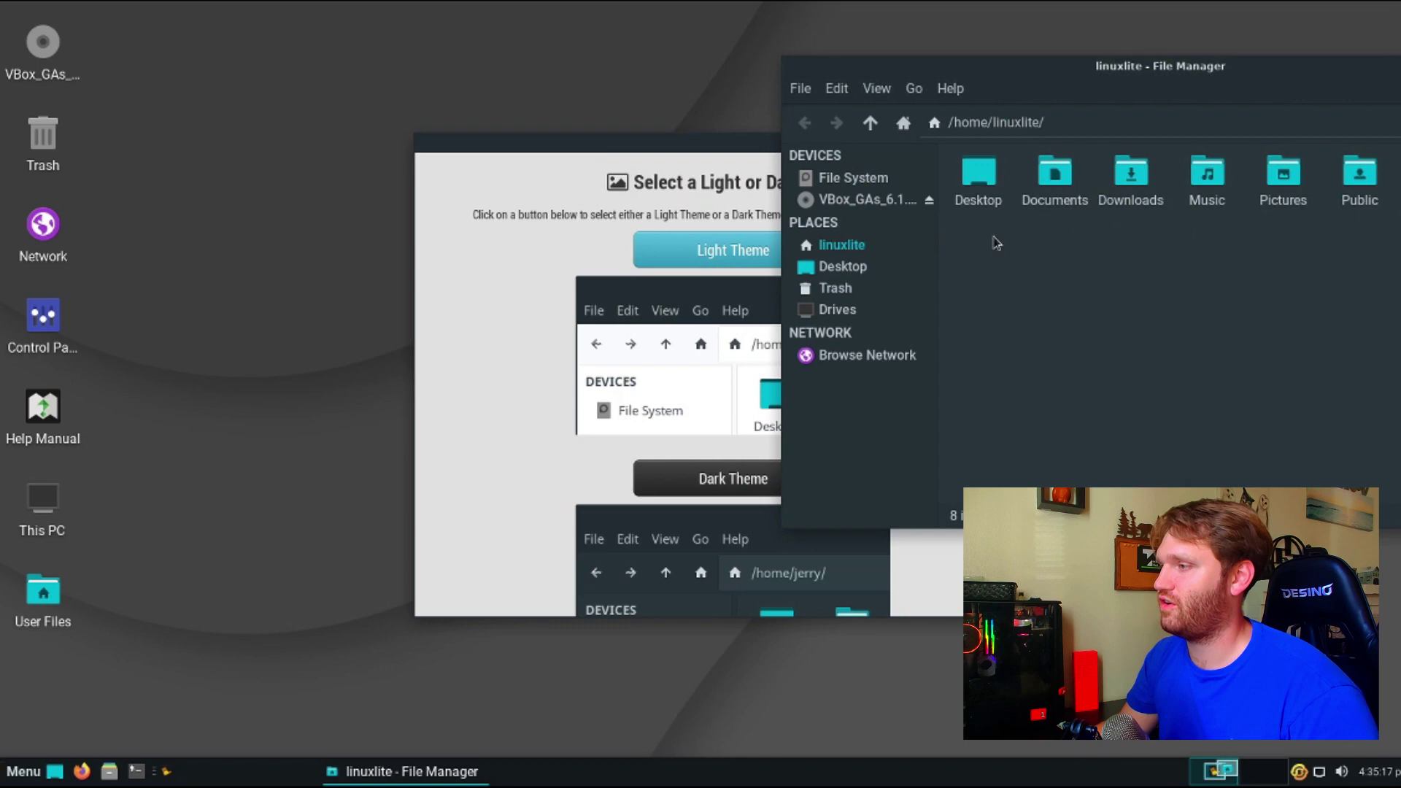
left_click(726, 252)
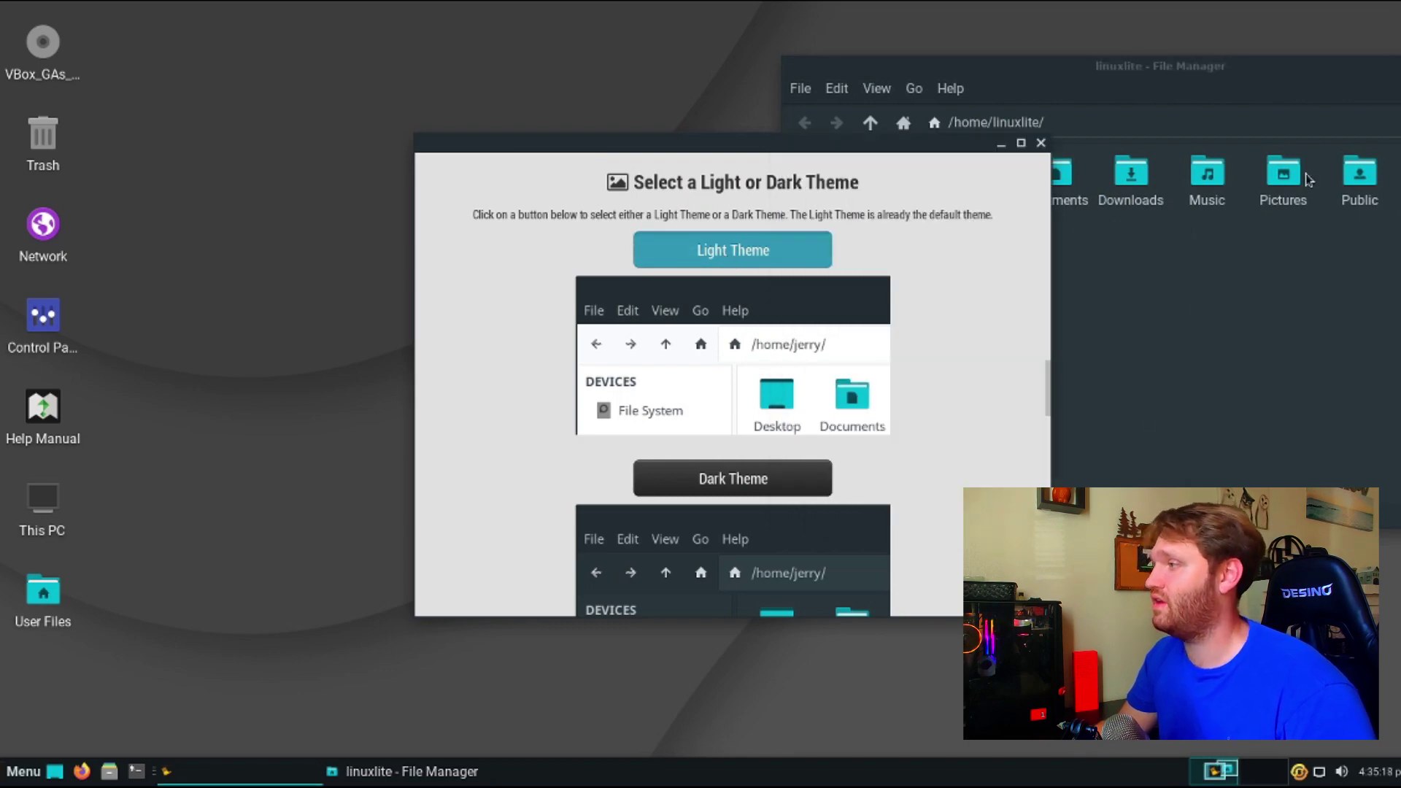
left_click(821, 429)
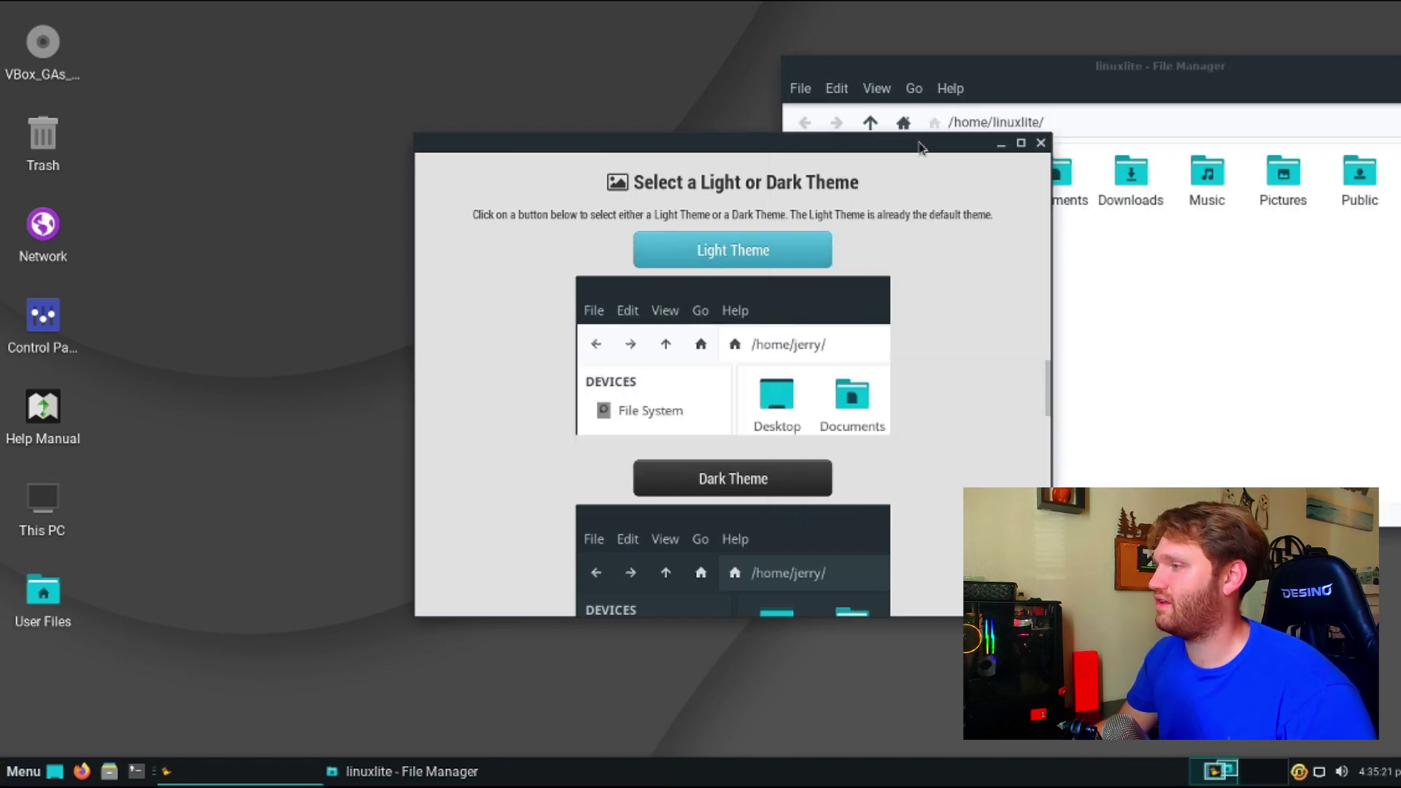
- Close the Lite Welcome guide and the File Manager window
left_click_drag(923, 146, 745, 139)
left_click(862, 135)
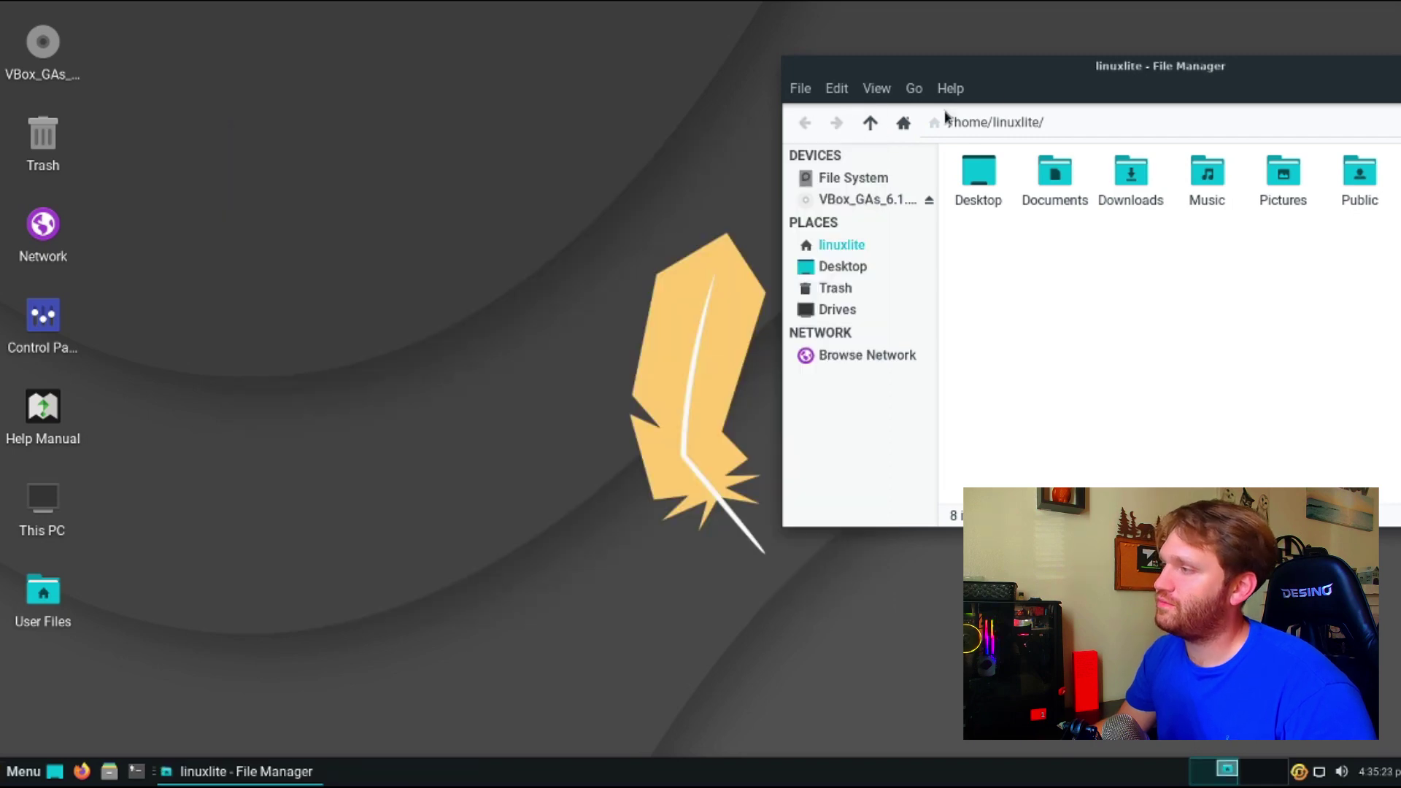
left_click_drag(1050, 76, 600, 137)
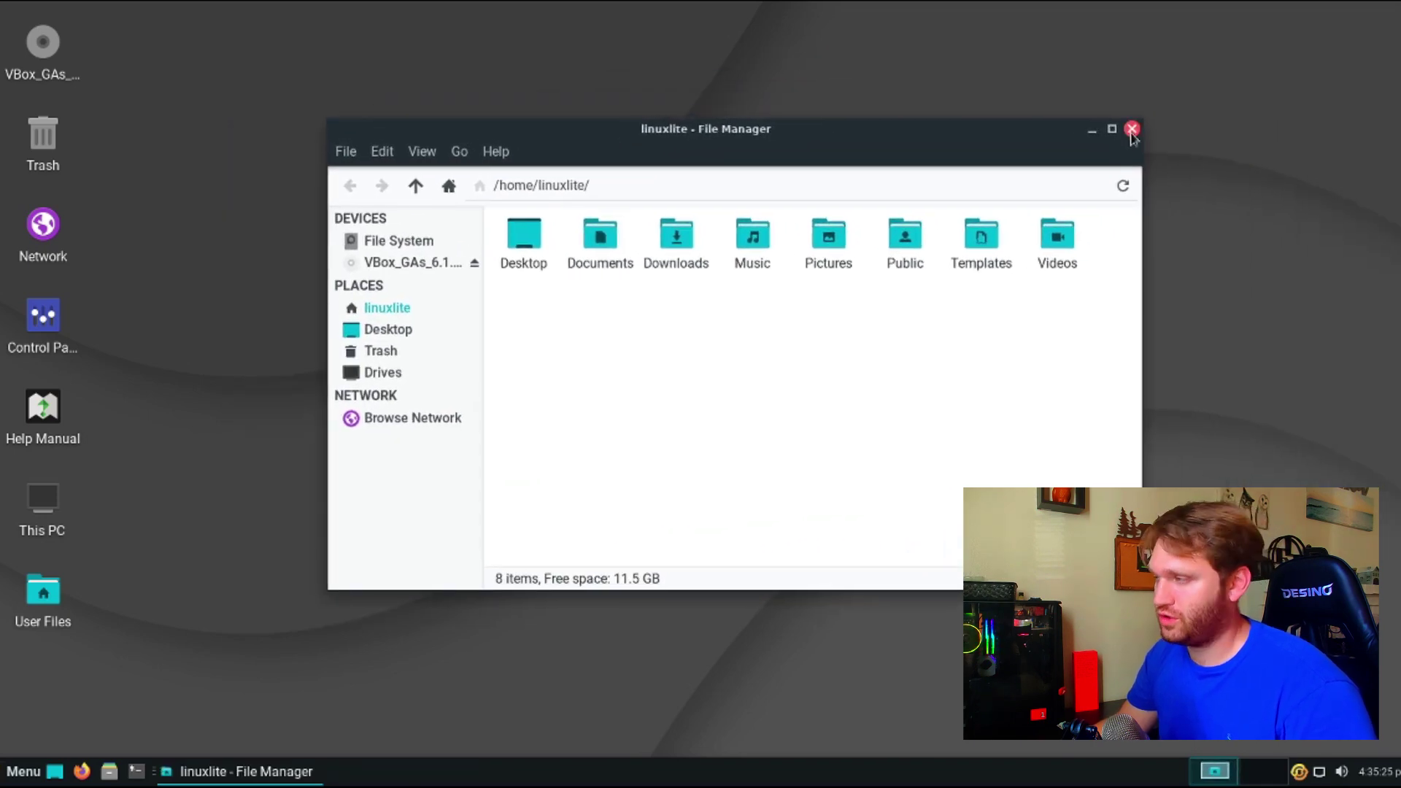
left_click(1132, 126)
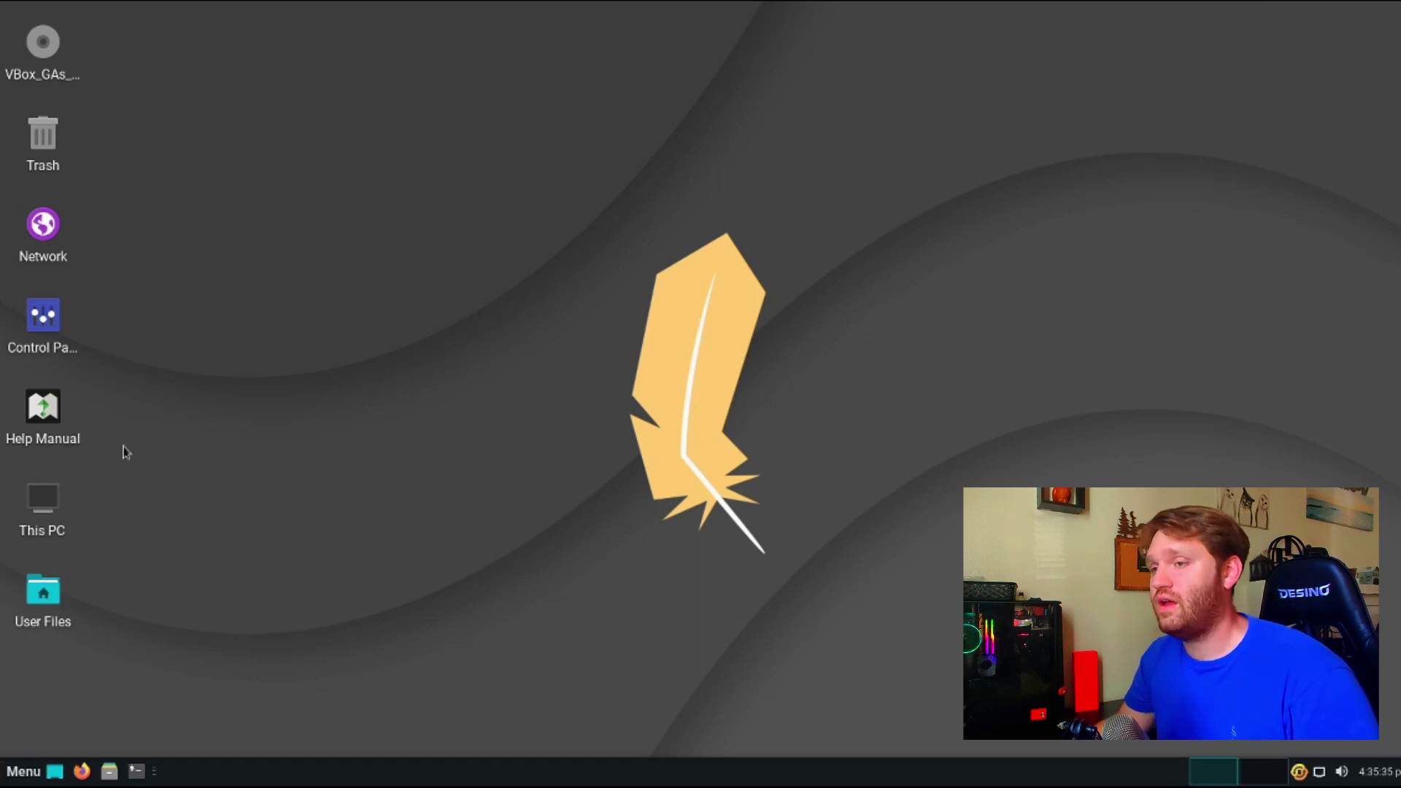
- Open the Help Manual desktop icon in Firefox and scroll through its topic tiles
double_click(45, 413)
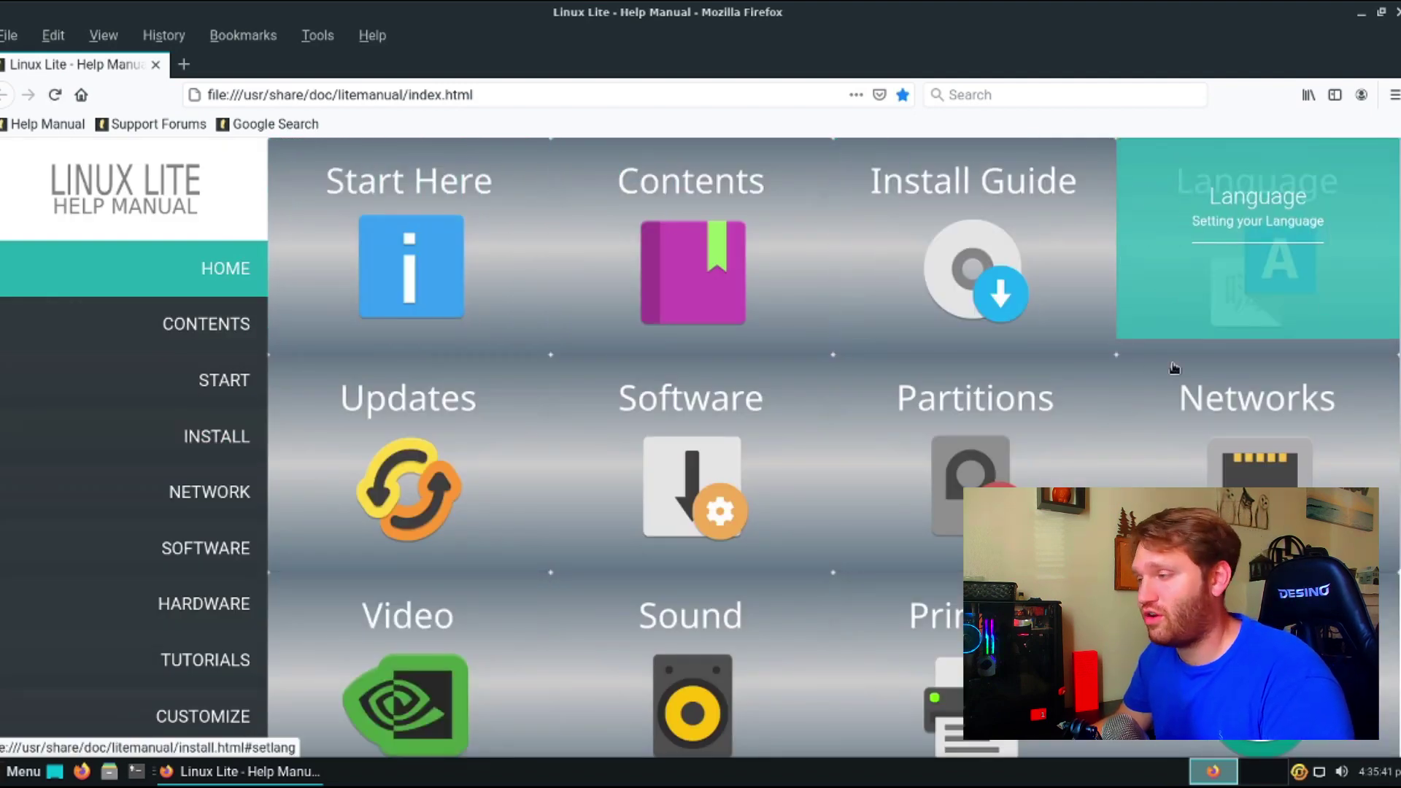
scroll(835, 459, "down", 3)
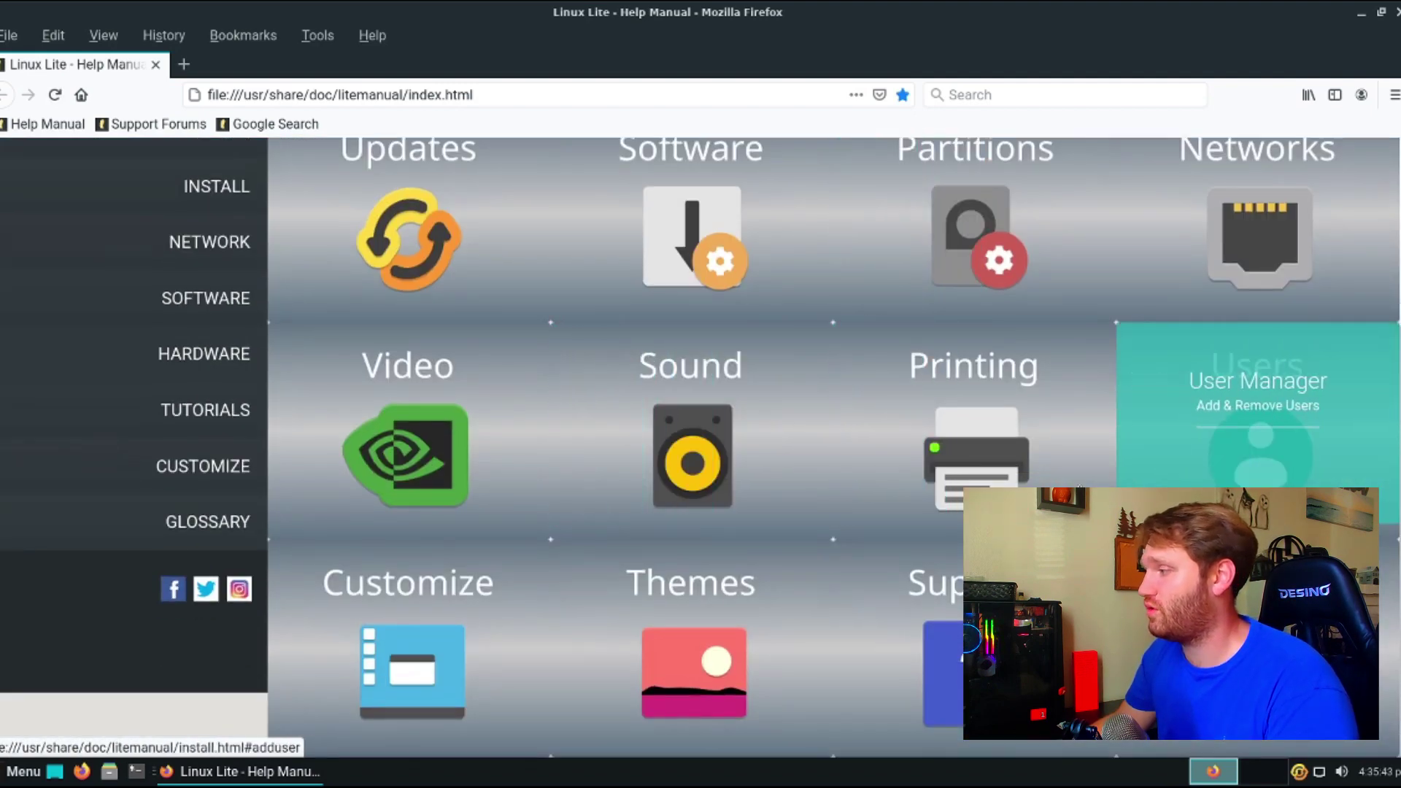
scroll(808, 402, "up", 3)
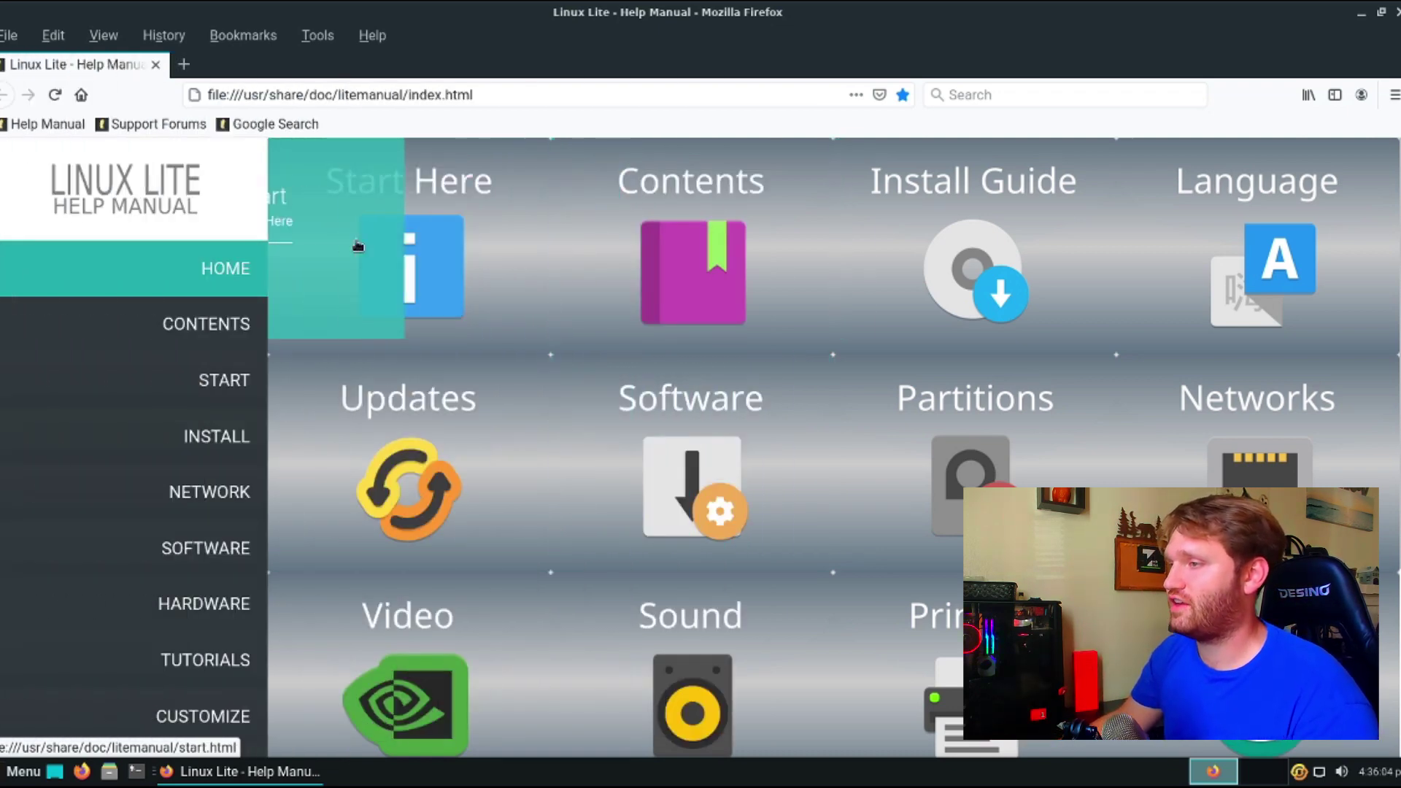
- Open the Start Here page and look over the Keyboard Shortcuts list
left_click(454, 266)
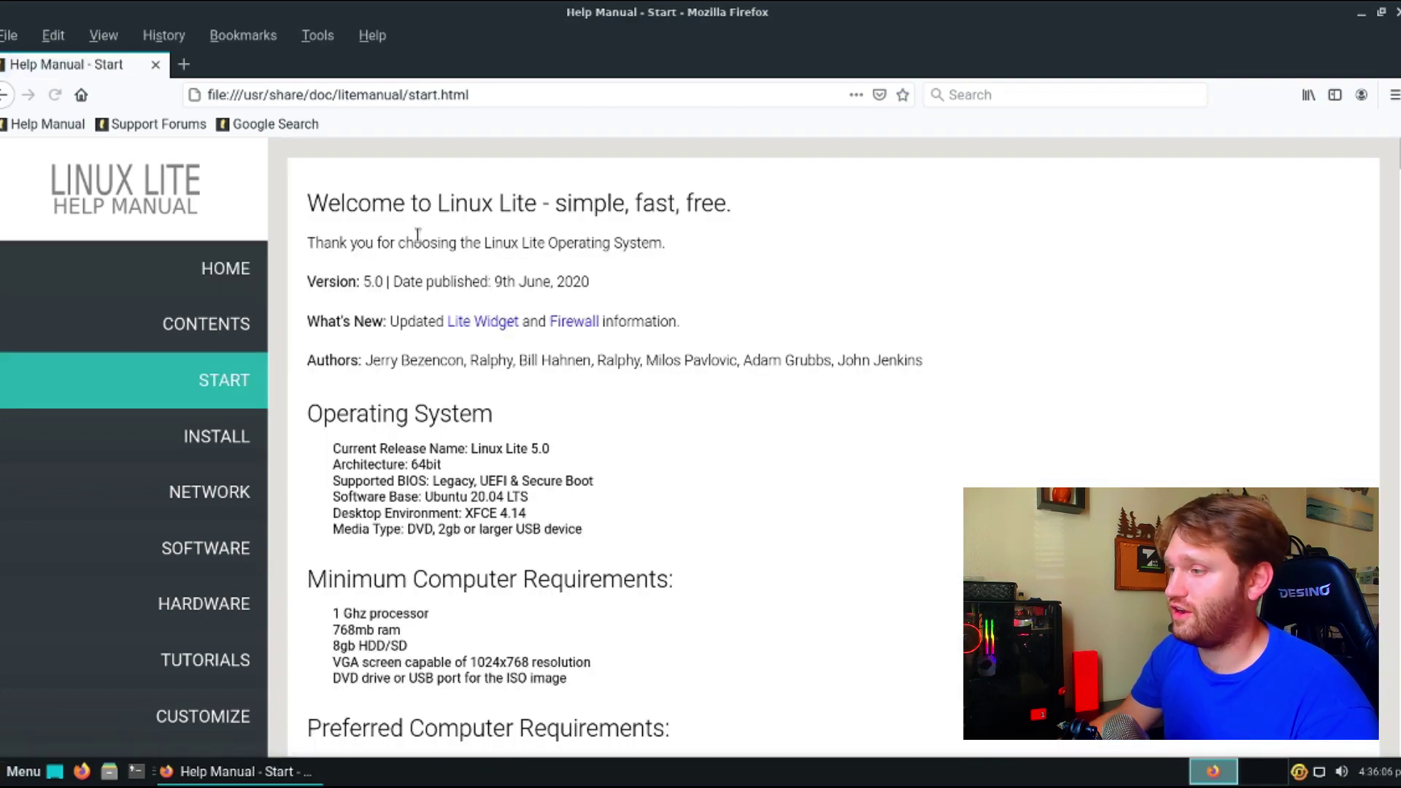
scroll(438, 277, "down", 5)
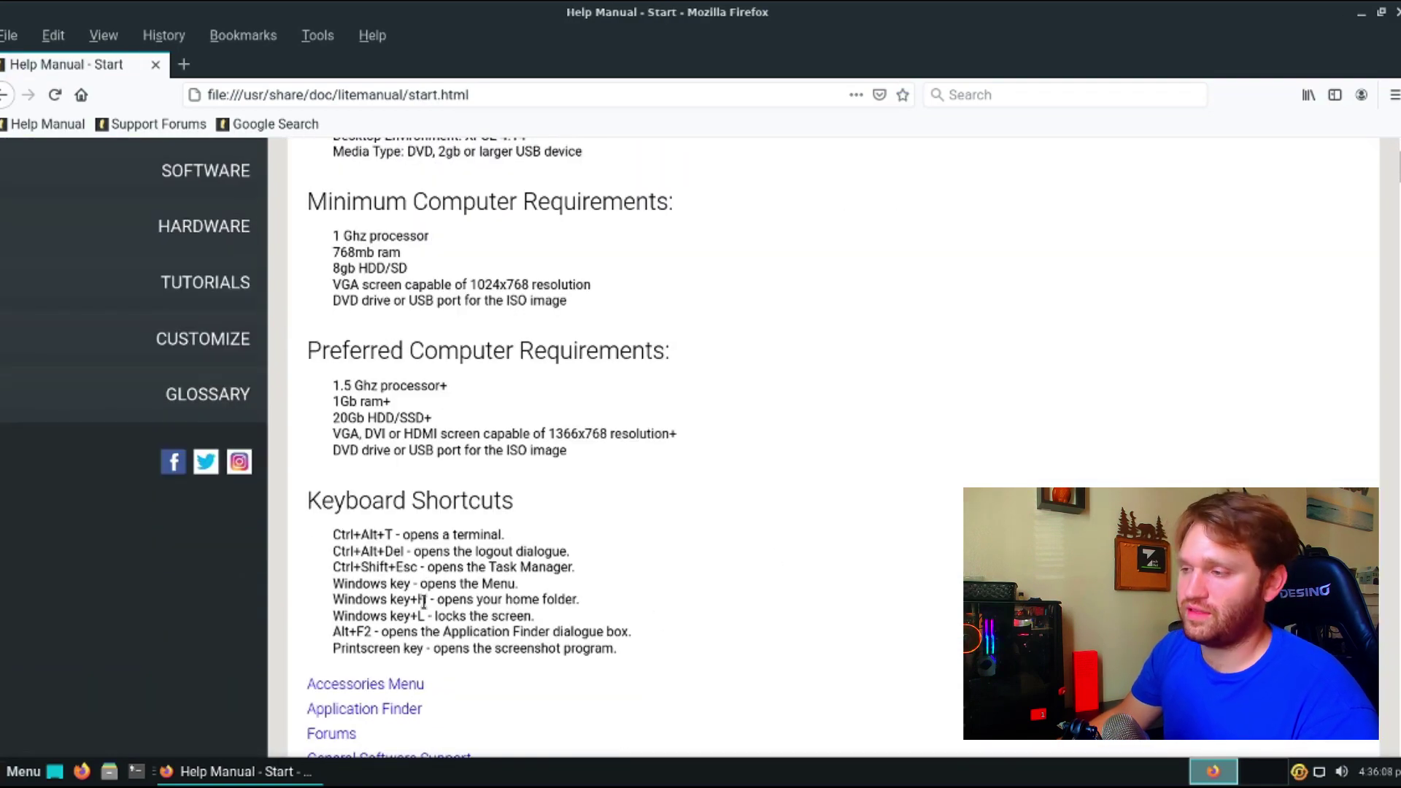
left_click_drag(427, 599, 345, 501)
scroll(727, 500, "up", 6)
left_click(798, 501)
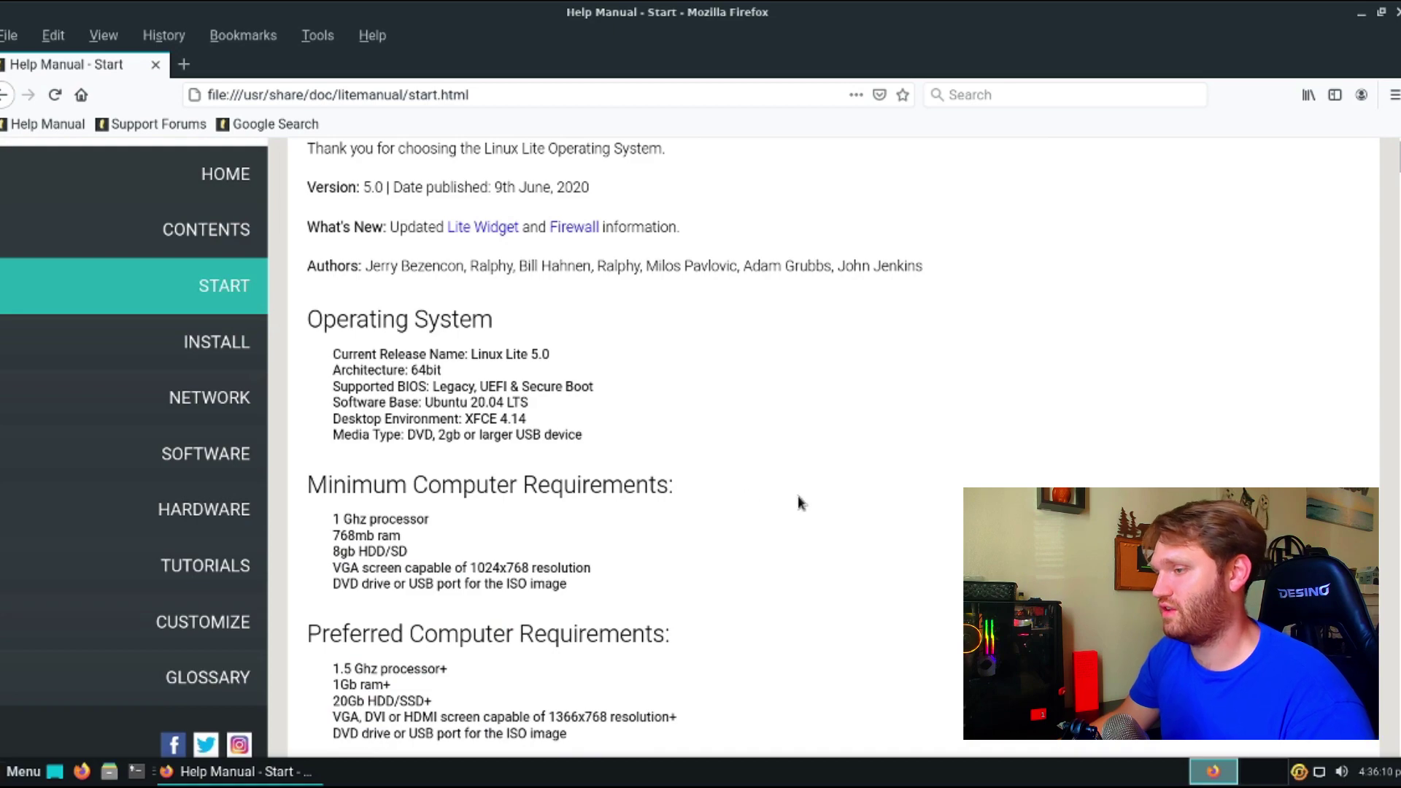
- Highlight the processor, RAM, display and DVD requirements, then return to the topic tiles
scroll(650, 477, "down", 5)
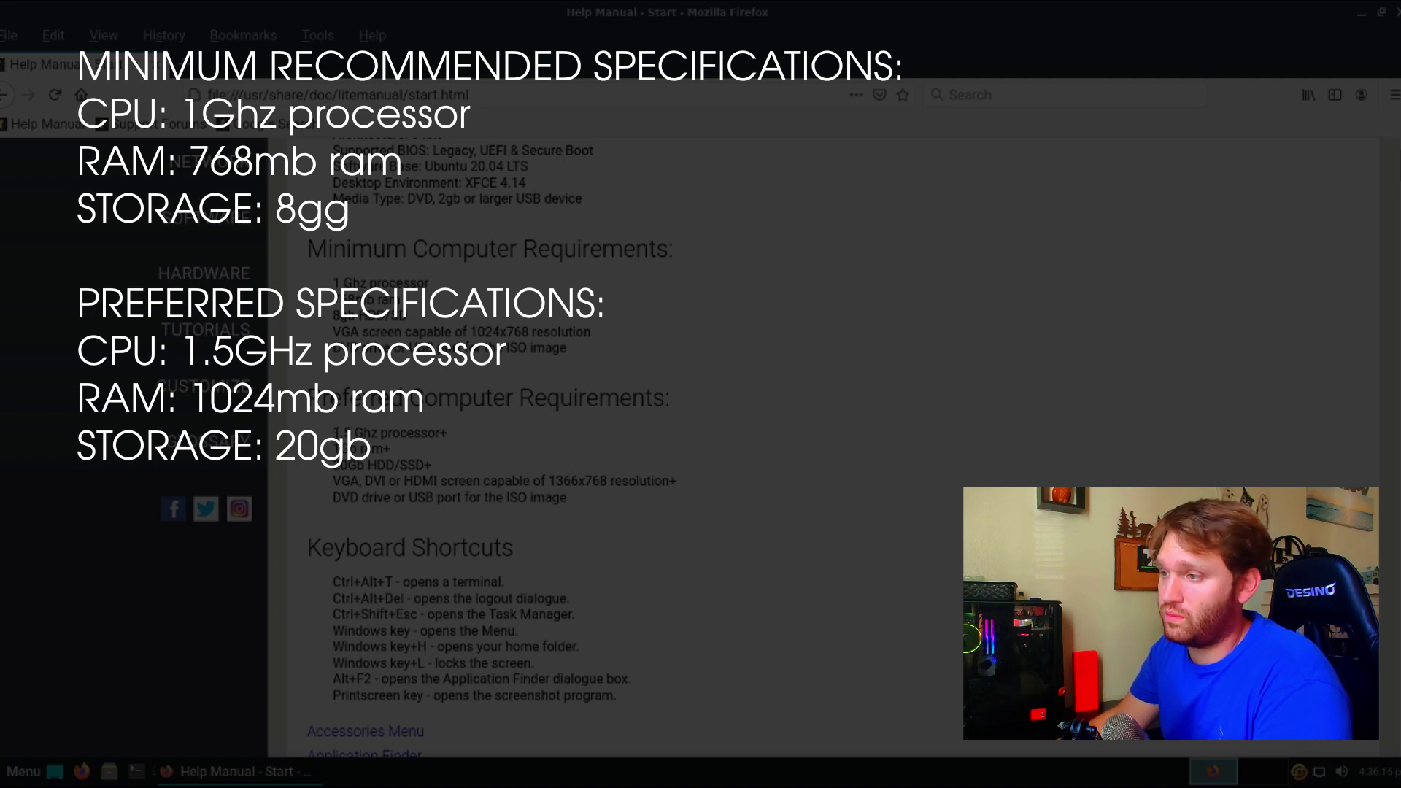
left_click_drag(381, 435, 457, 442)
left_click_drag(335, 449, 422, 467)
left_click_drag(607, 502, 350, 482)
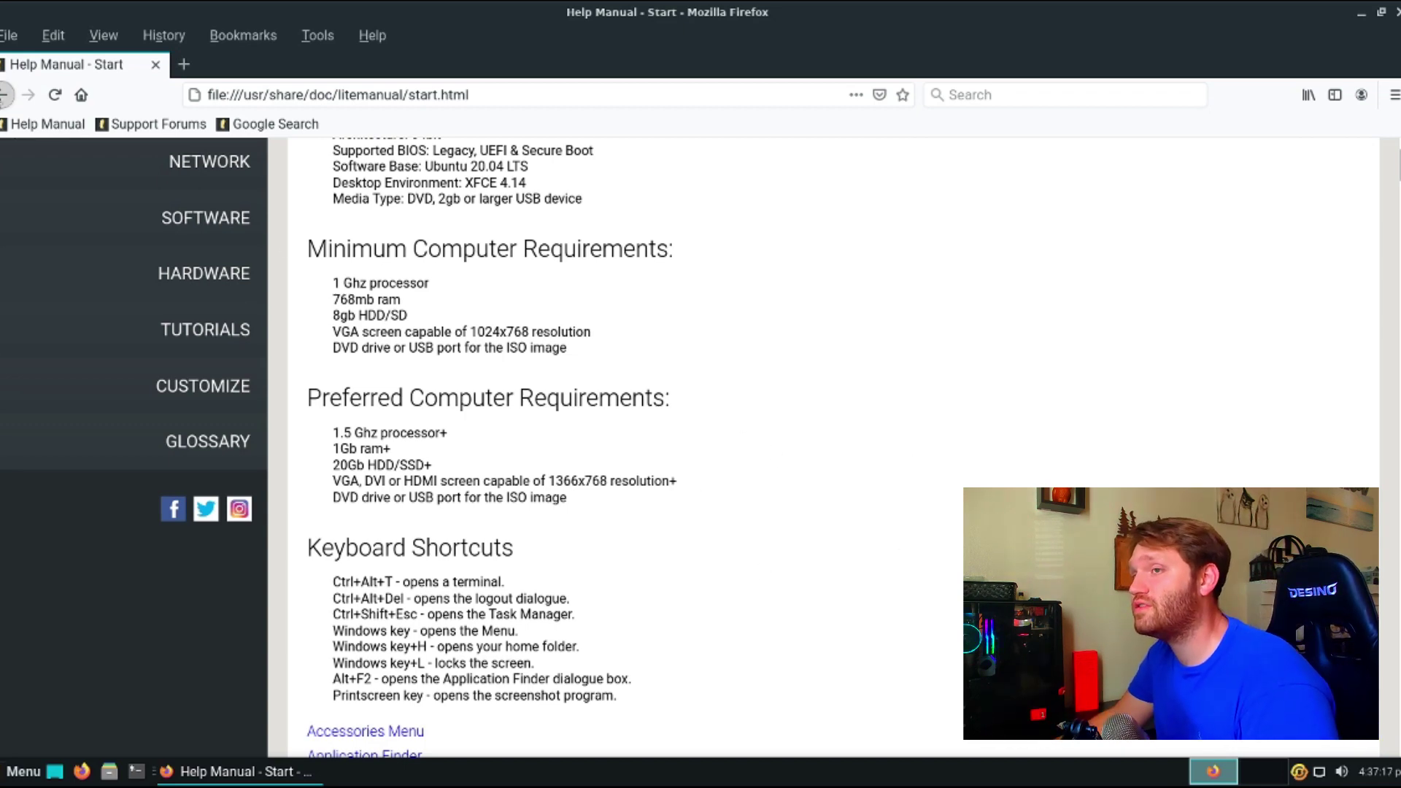
left_click(3, 94)
- Open the Themes tile and read the Themes & Icon sets section about Adapta
scroll(729, 306, "down", 3)
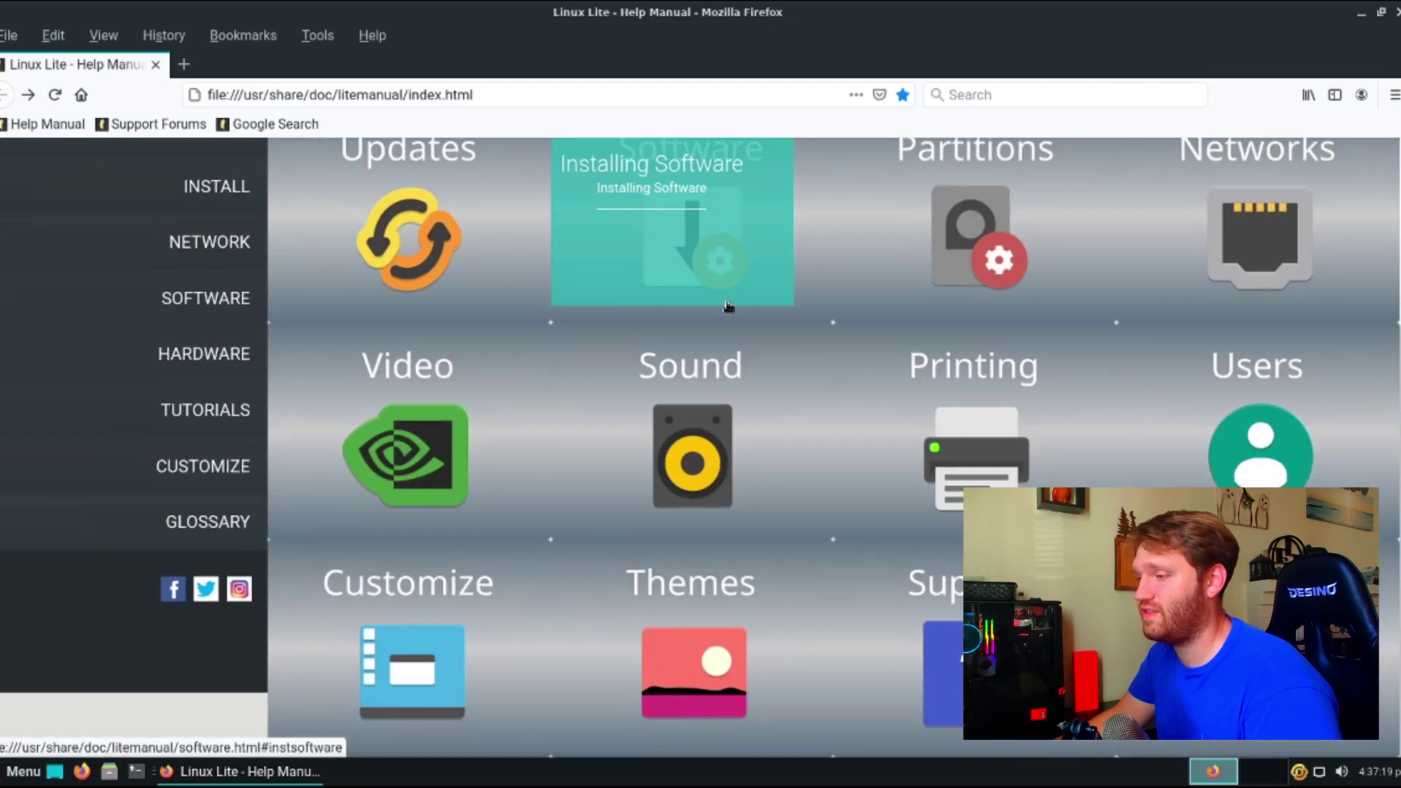
scroll(728, 307, "up", 3)
scroll(728, 307, "down", 3)
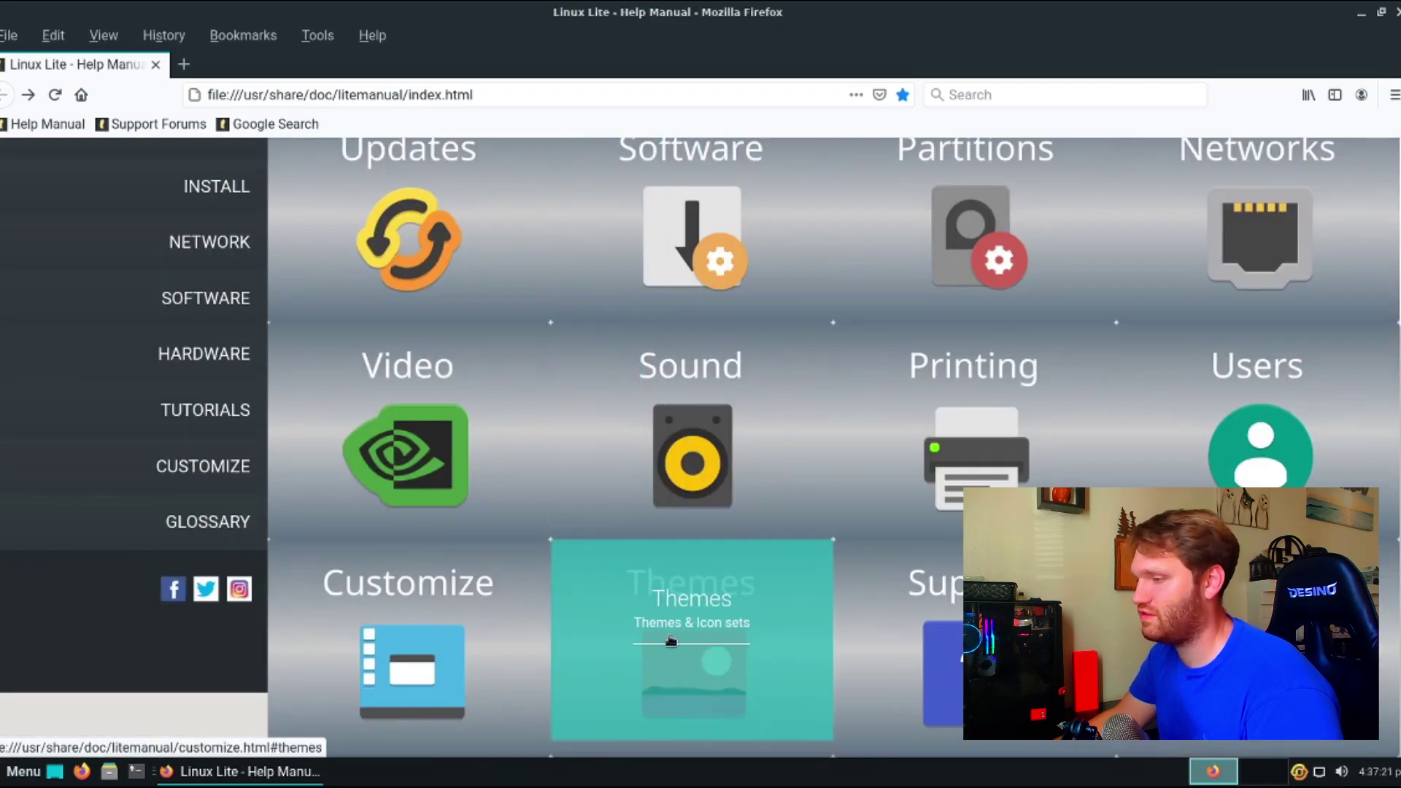
left_click(708, 609)
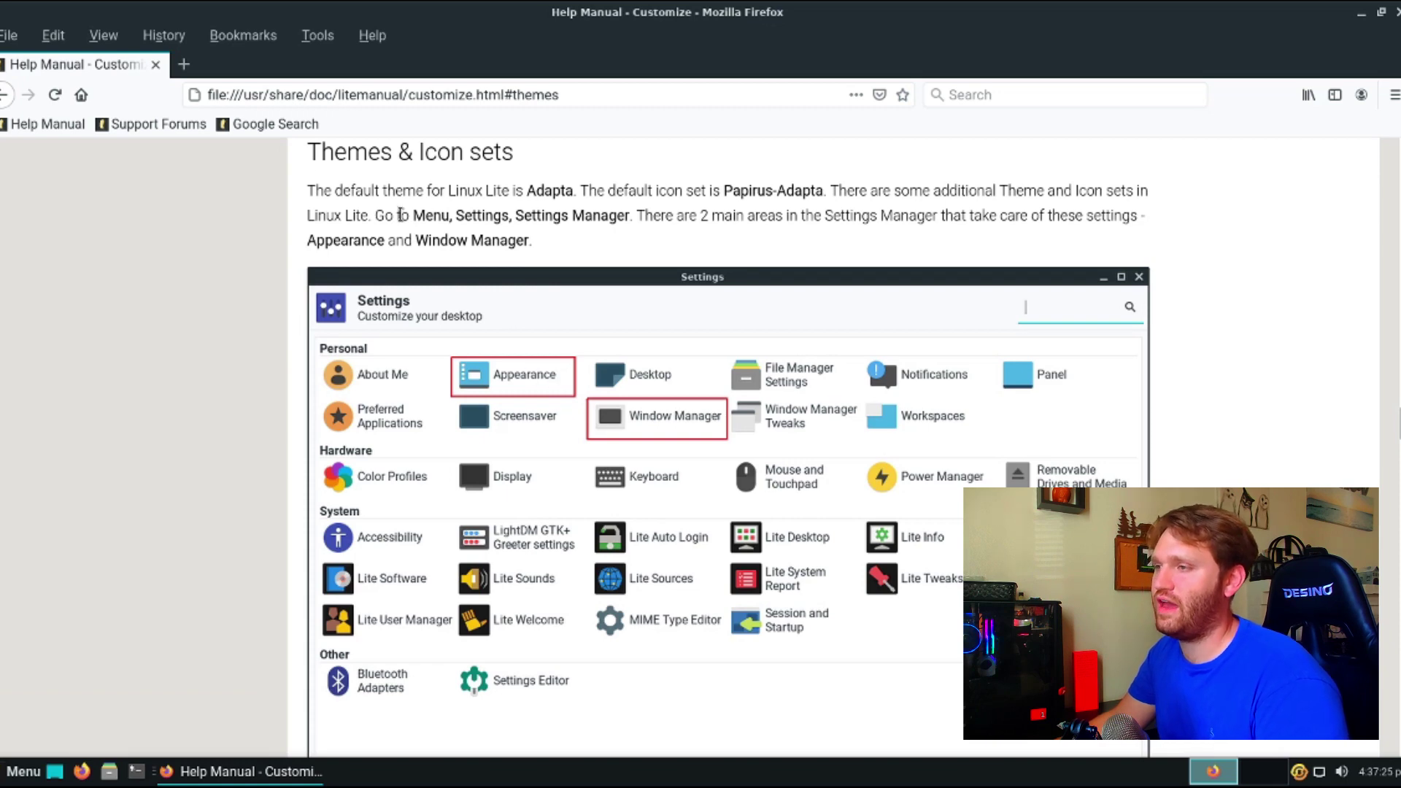
left_click_drag(295, 153, 591, 243)
left_click(596, 246)
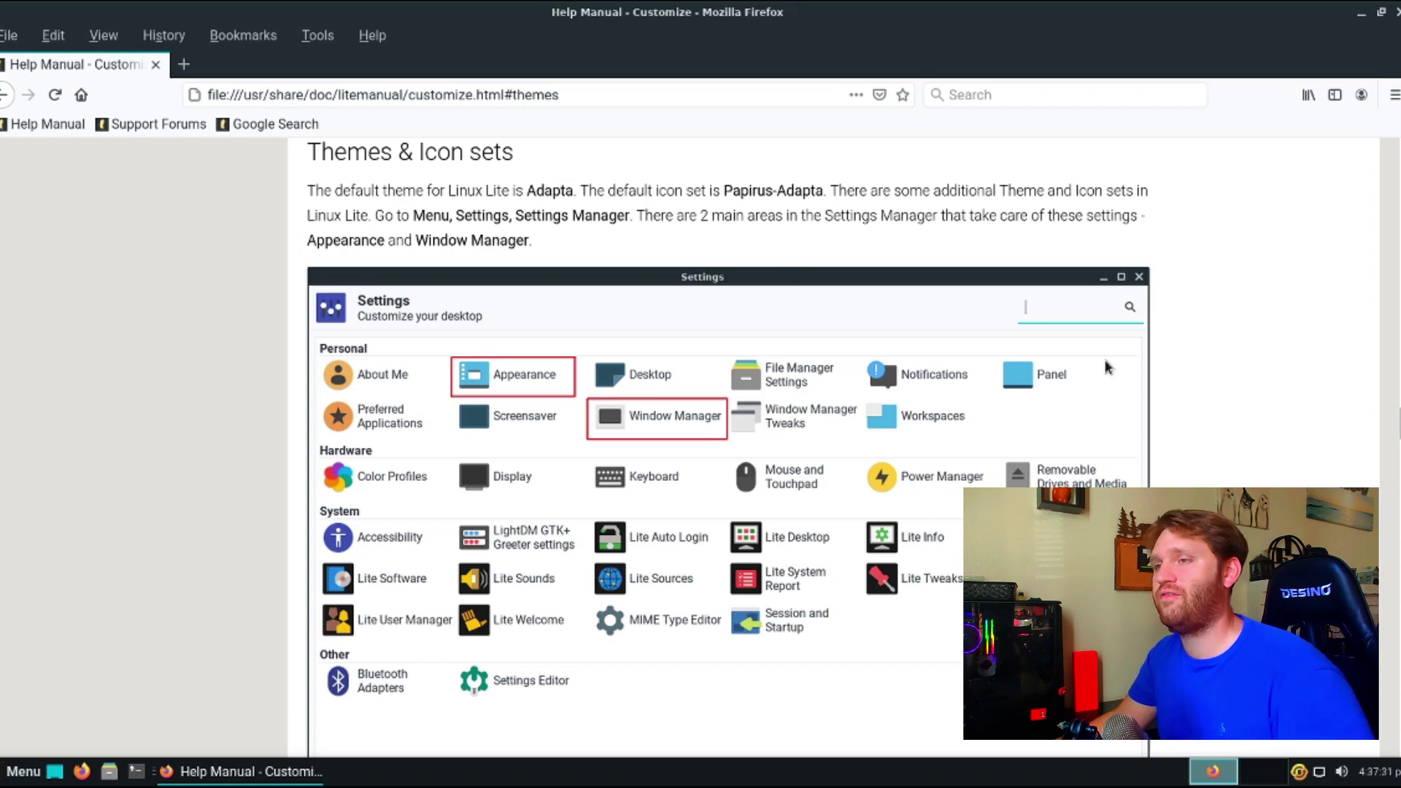
scroll(1160, 394, "down", 2)
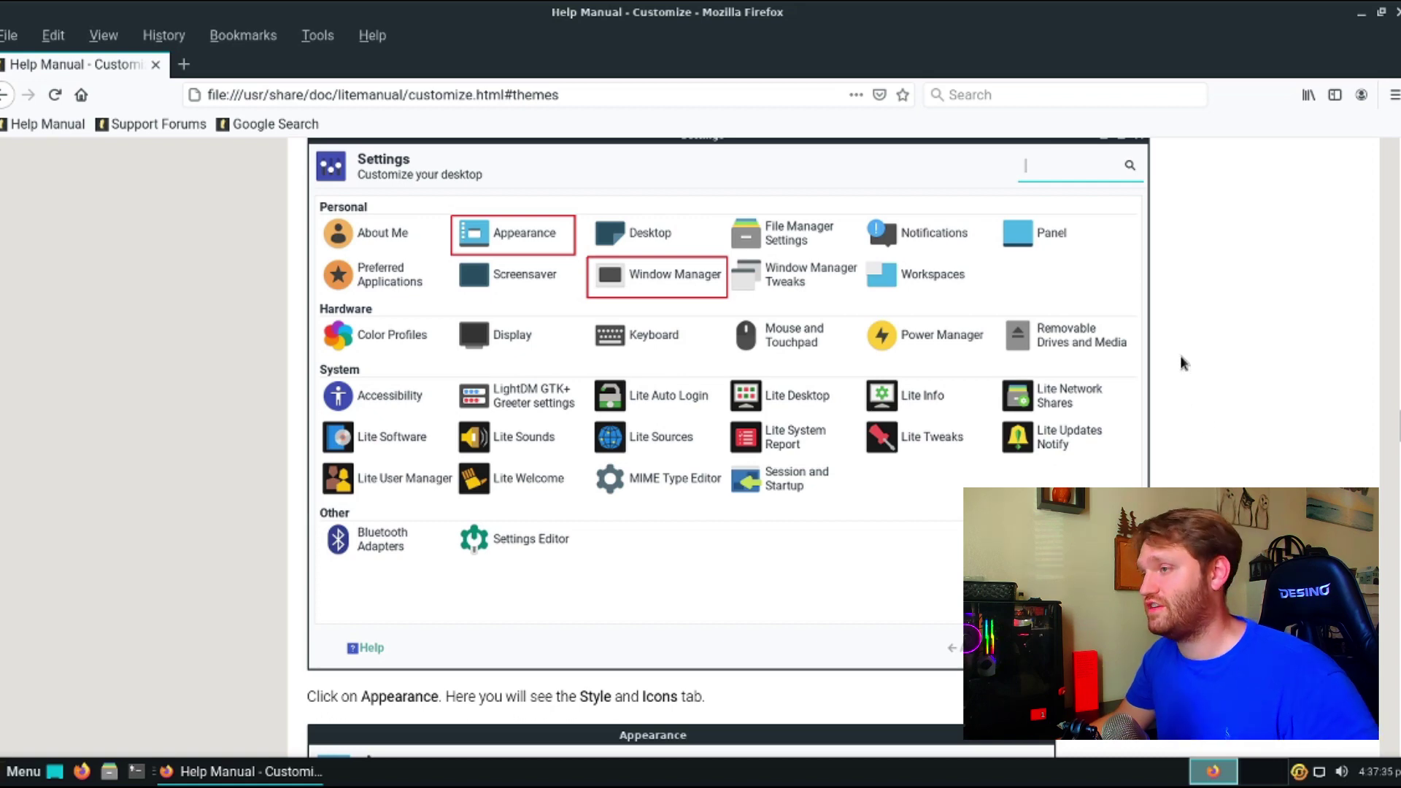
scroll(630, 286, "up", 2)
scroll(630, 286, "up", 1)
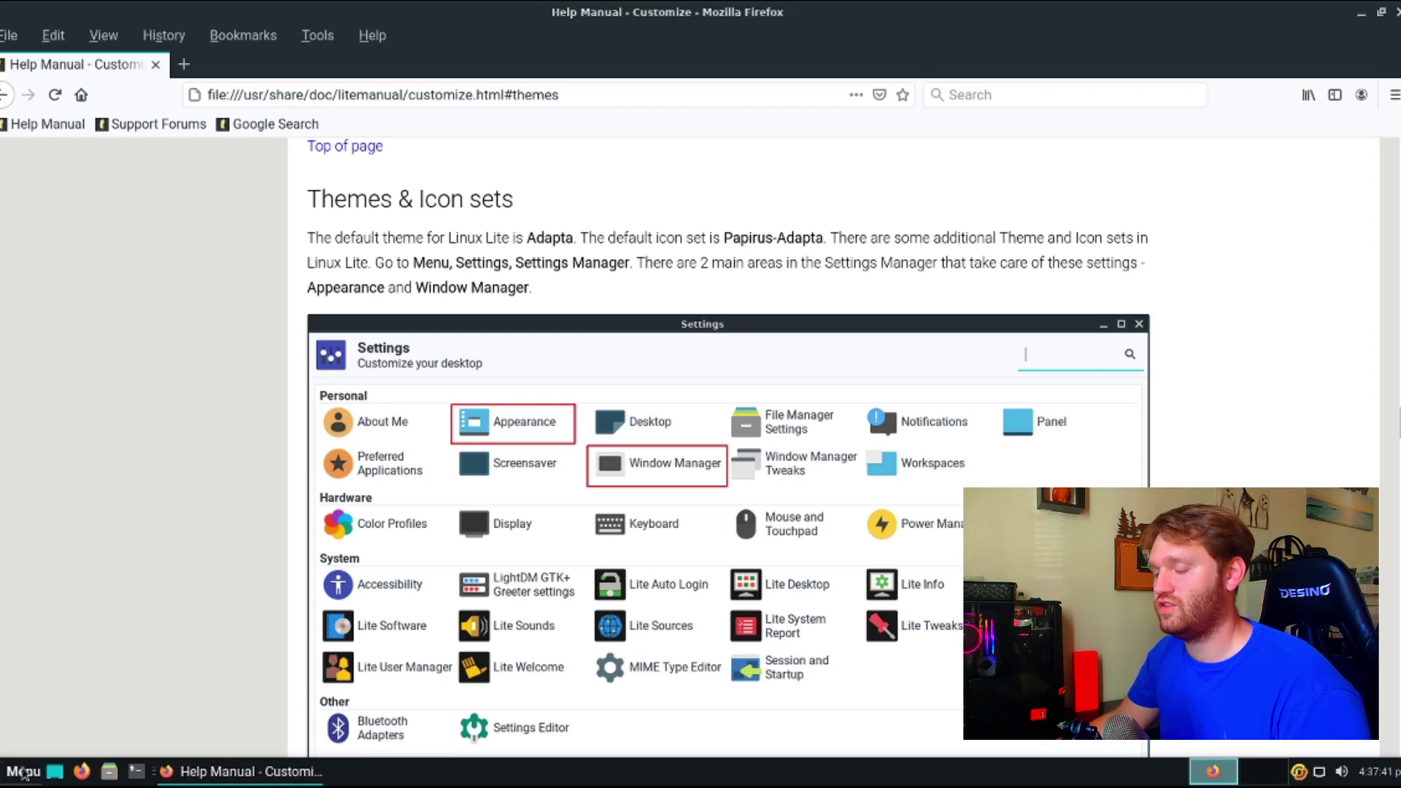
left_click(20, 771)
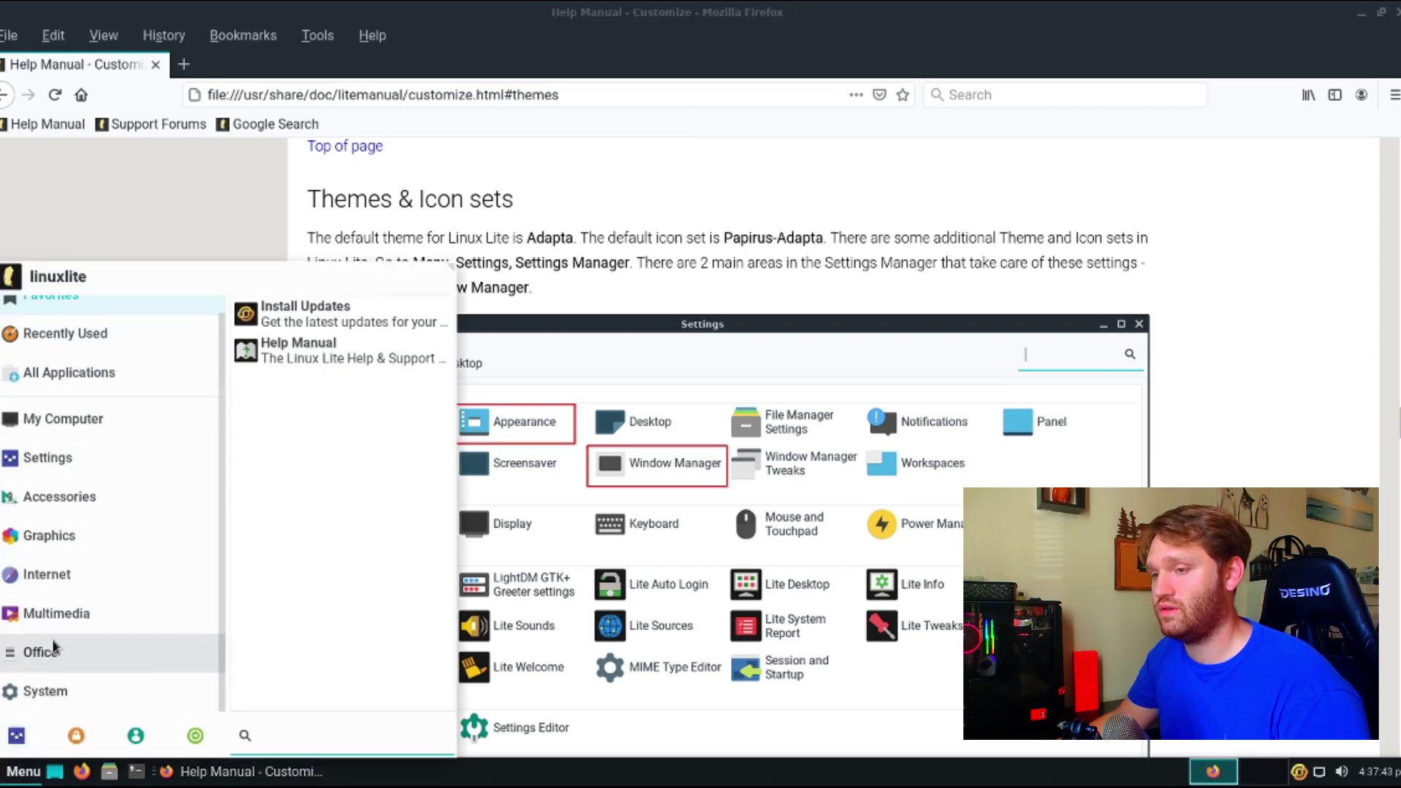
- Launch the Settings Manager from the menu and open its Appearance settings
mouse_move(67, 597)
mouse_move(81, 460)
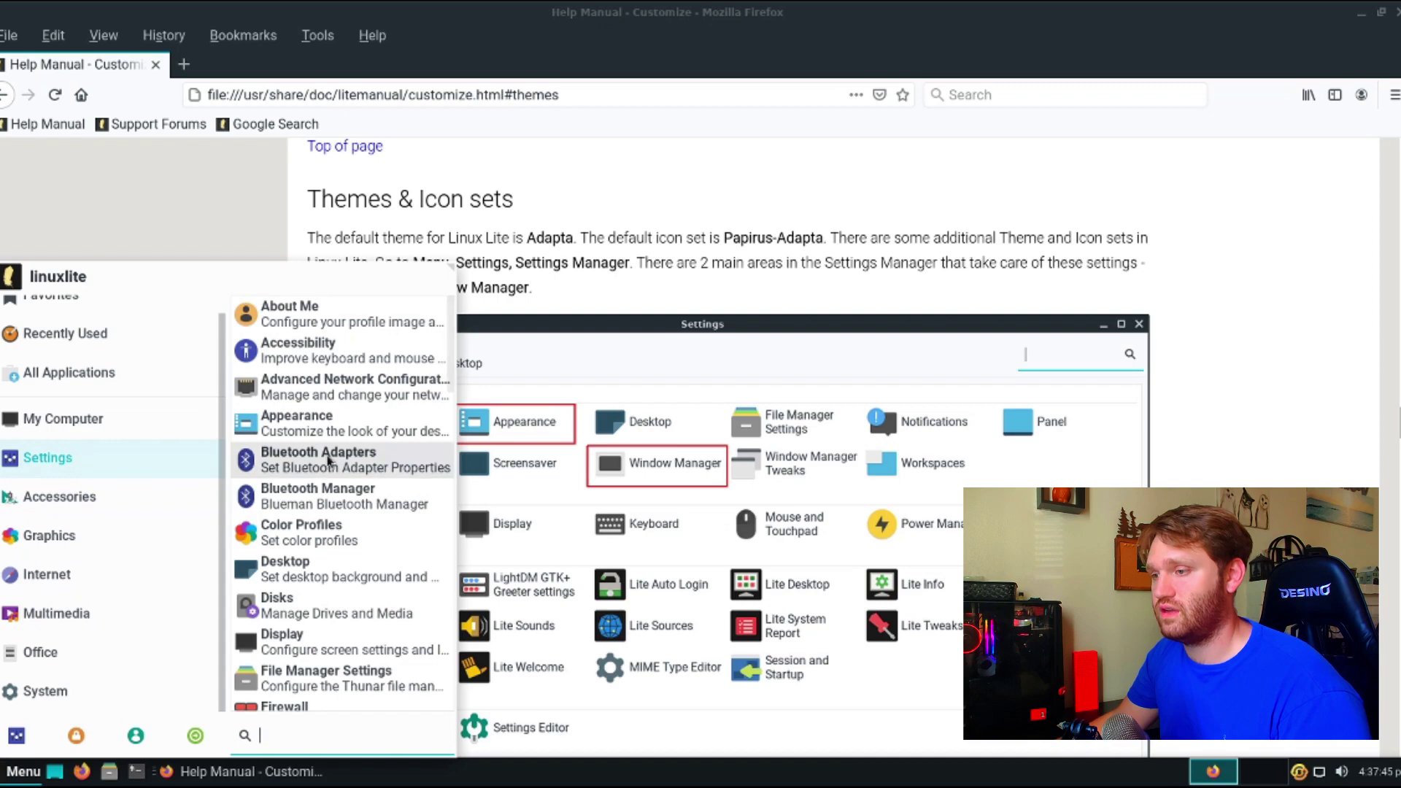
scroll(349, 499, "down", 3)
scroll(349, 498, "down", 8)
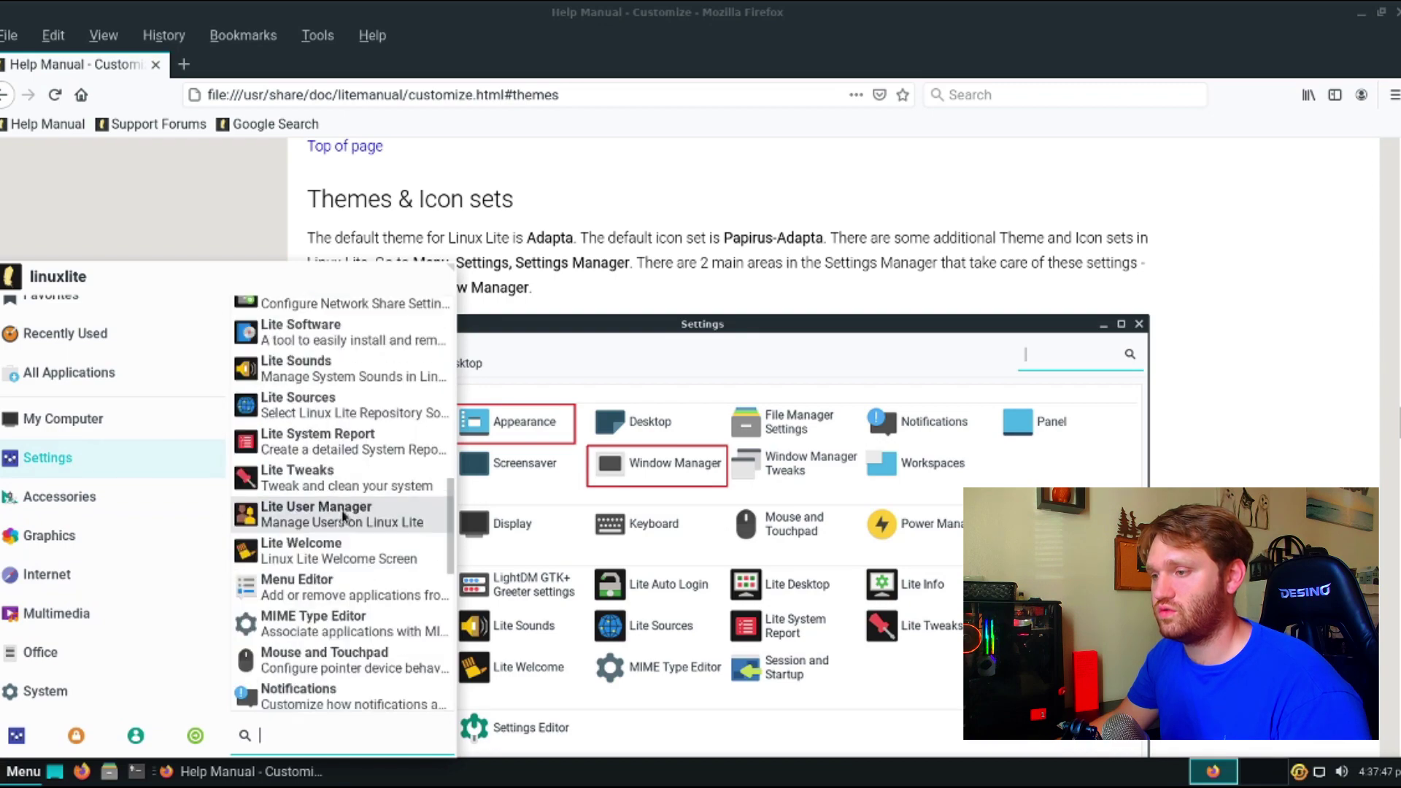
scroll(343, 515, "down", 5)
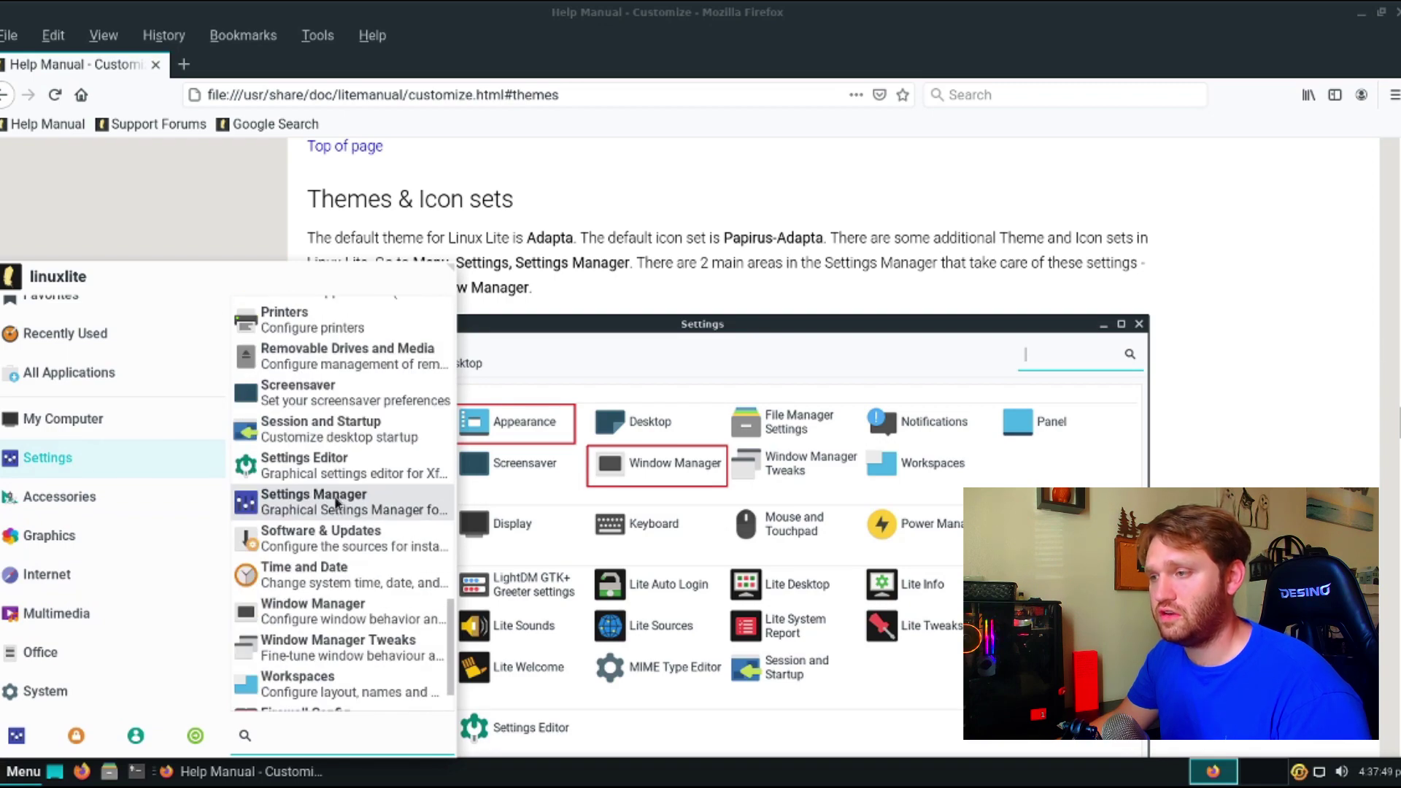
left_click(336, 502)
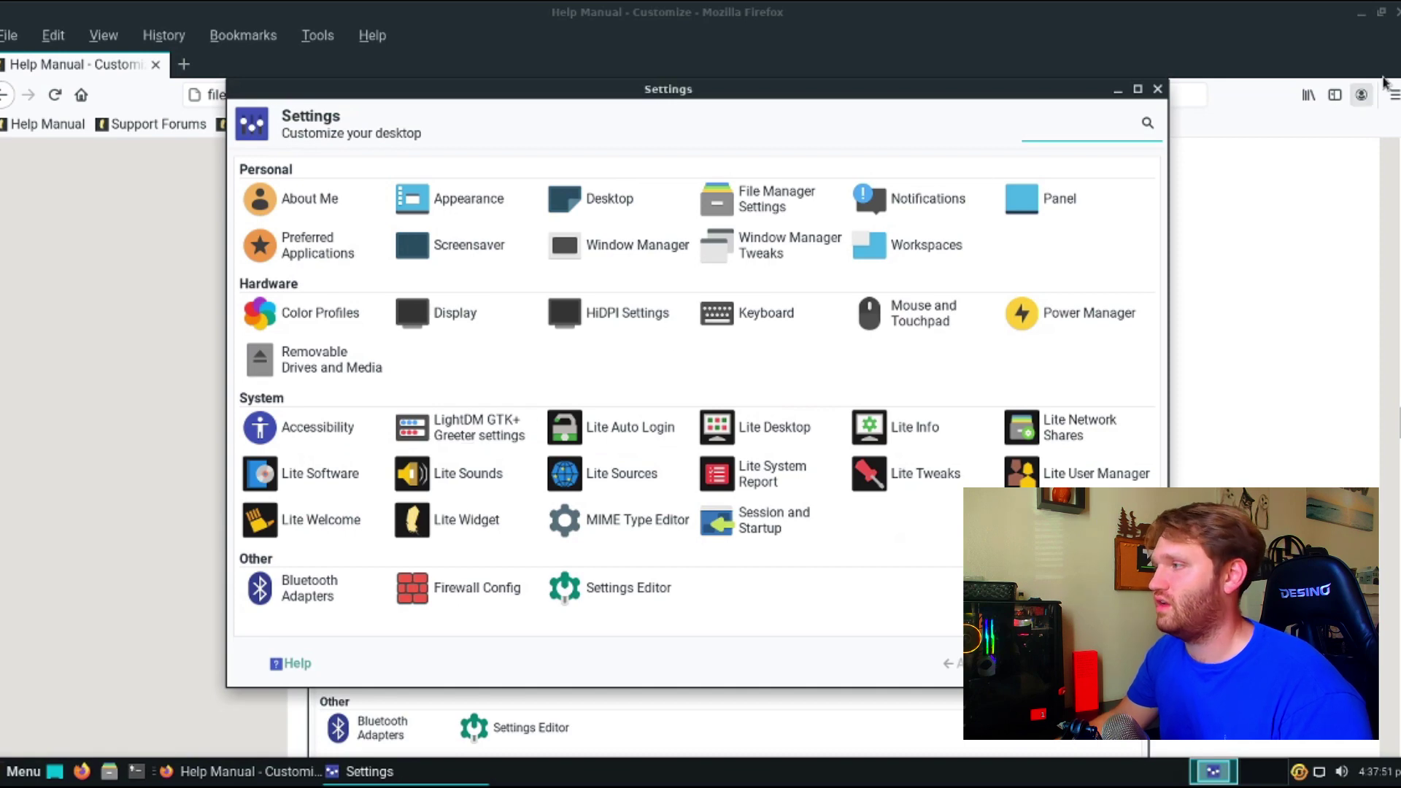
left_click_drag(746, 97, 946, 65)
left_click(638, 167)
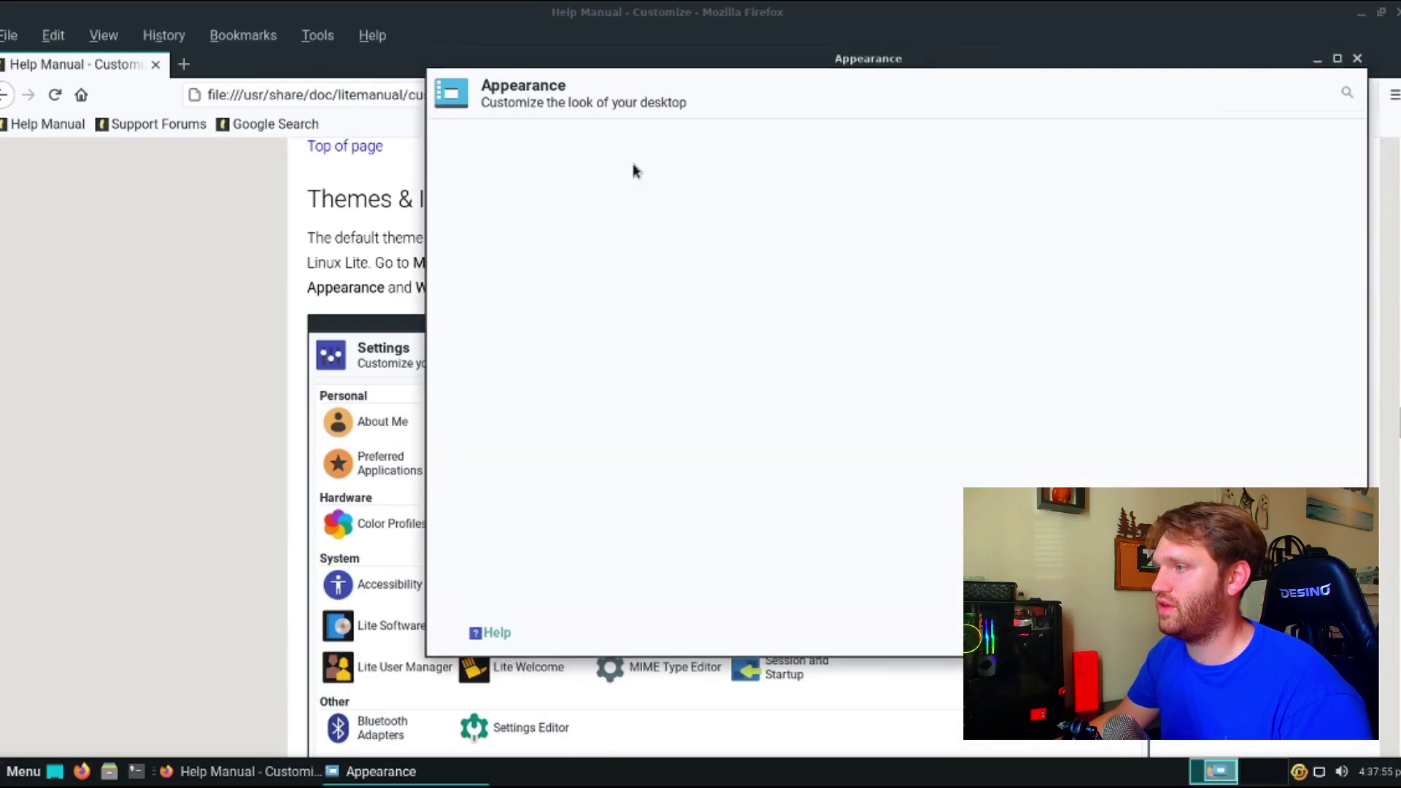
- Close Firefox, set the style to Adwaita-dark, view Icons and Fonts, then close Appearance
left_click(1397, 13)
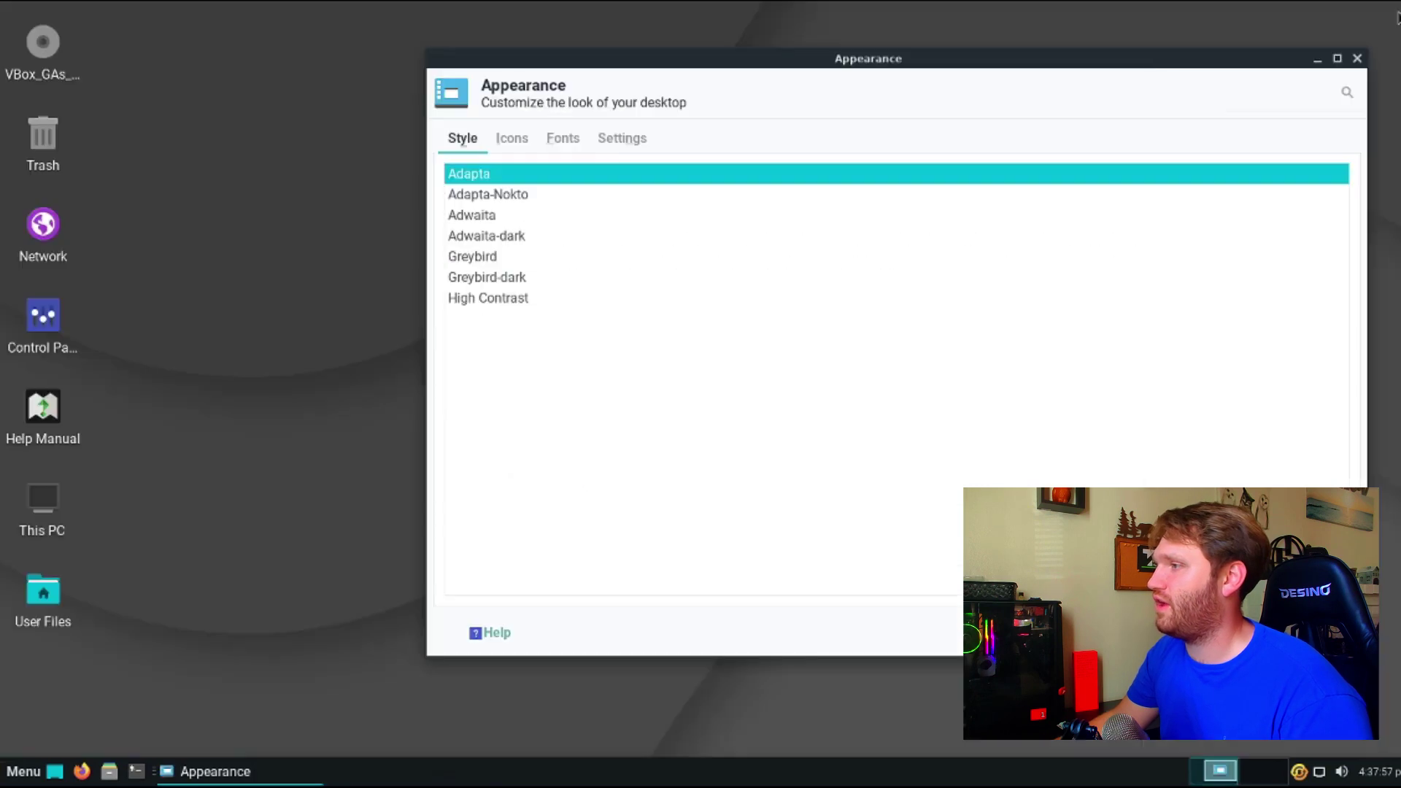
left_click(487, 236)
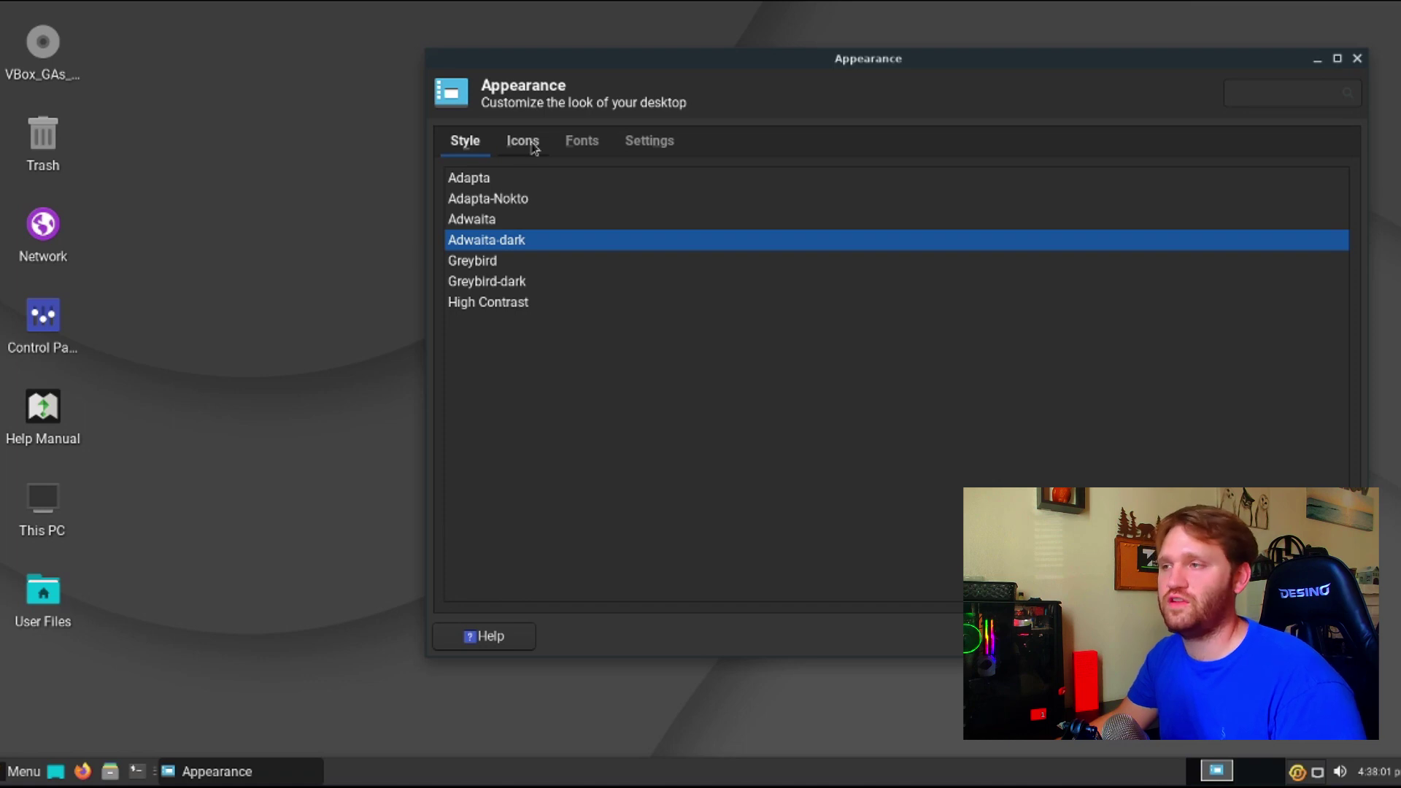
left_click(533, 146)
left_click(584, 143)
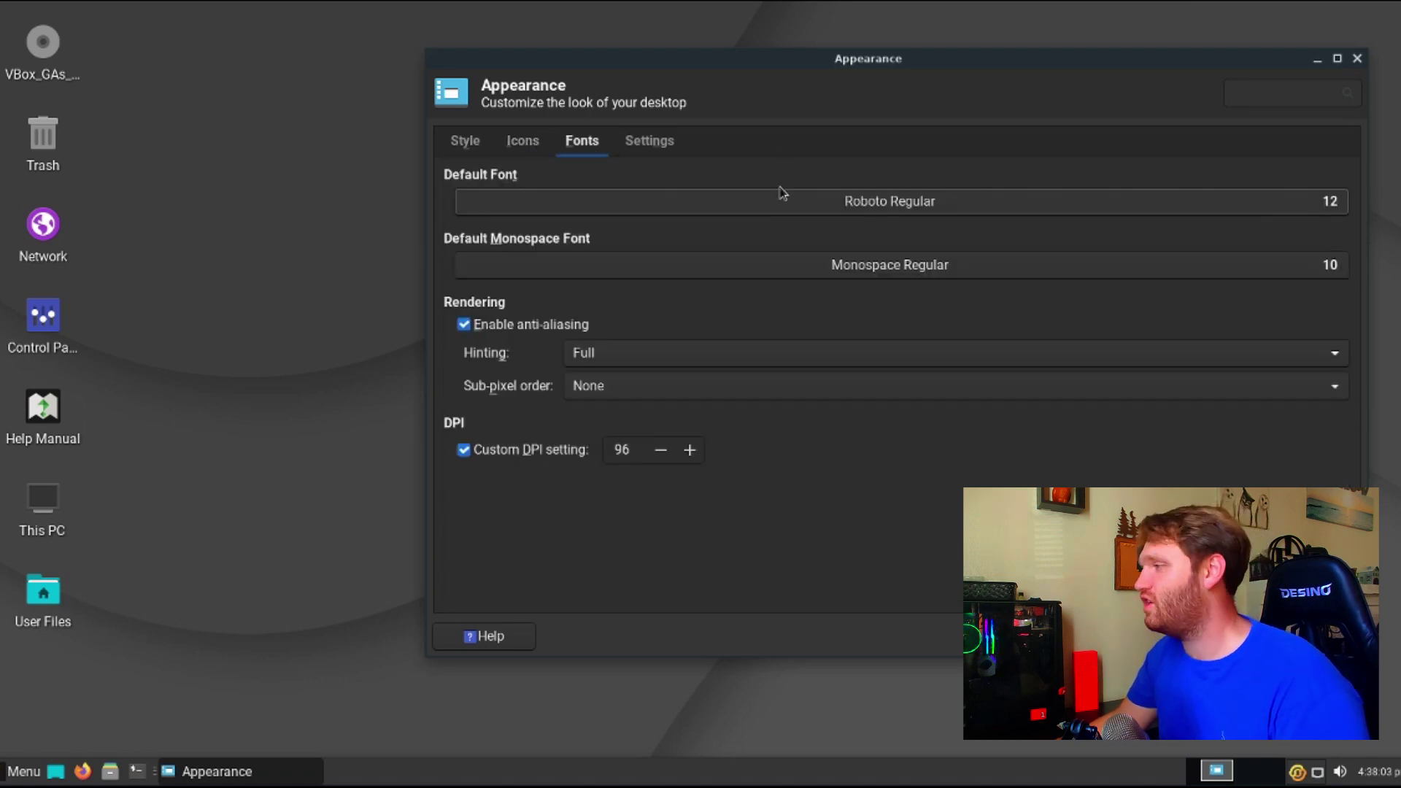
left_click(1356, 60)
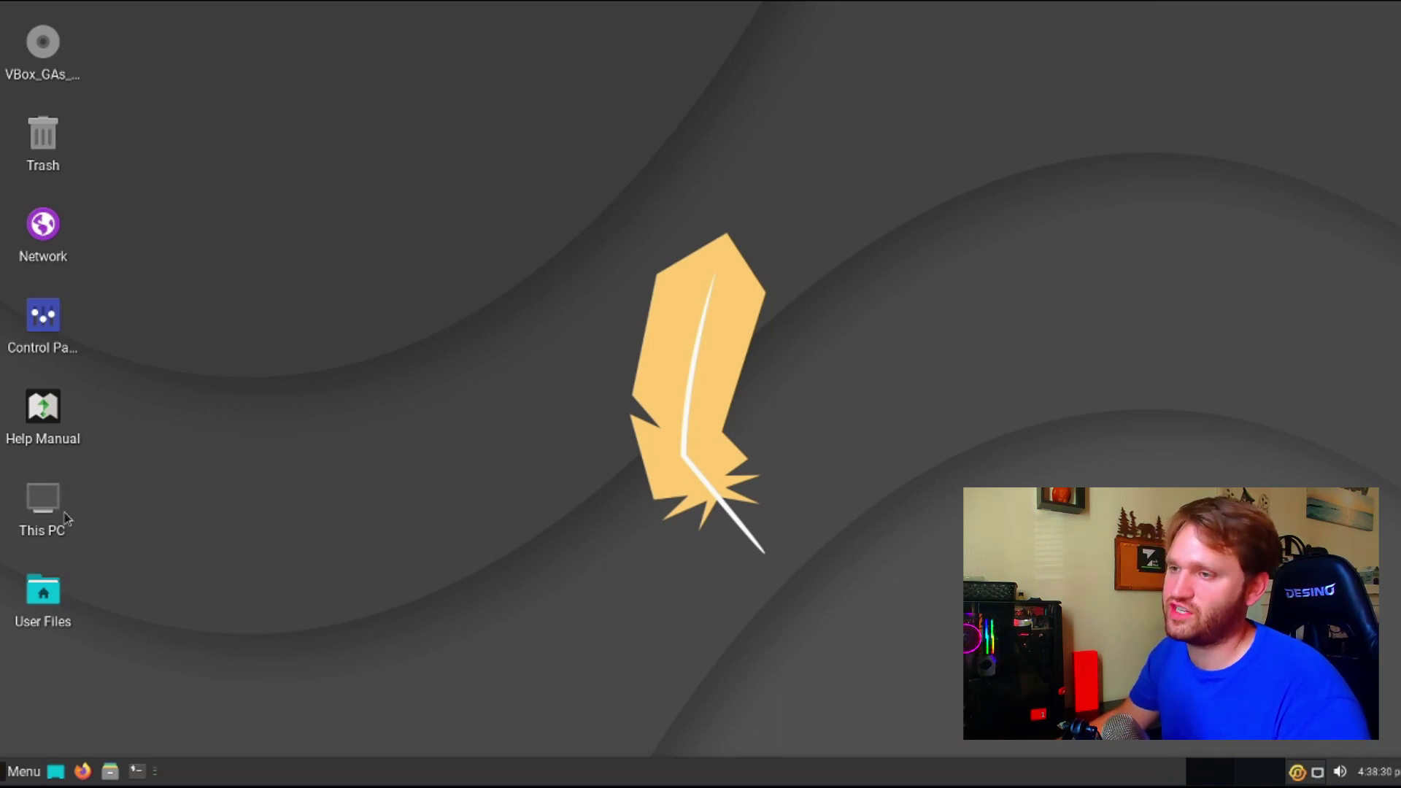
double_click(33, 502)
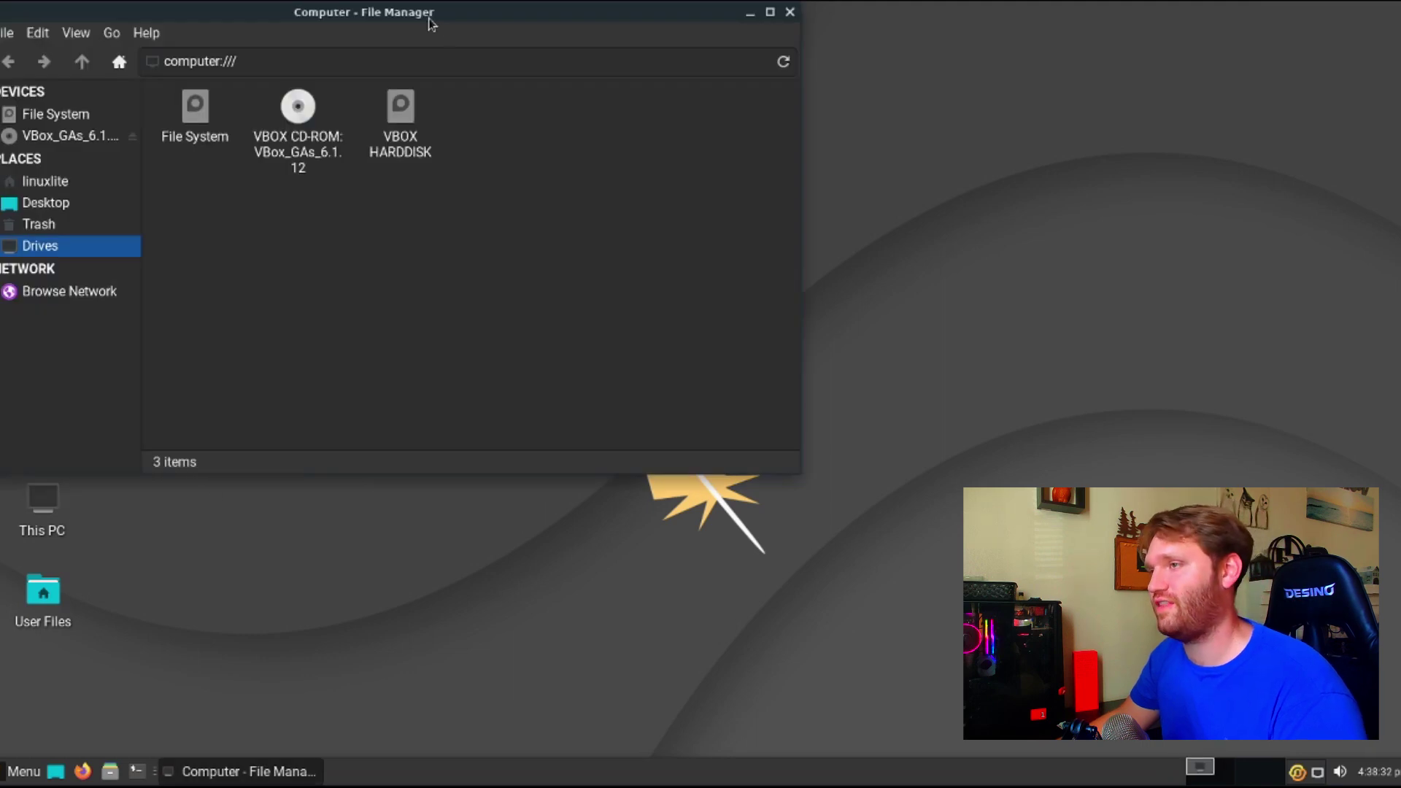
left_click_drag(436, 22, 950, 139)
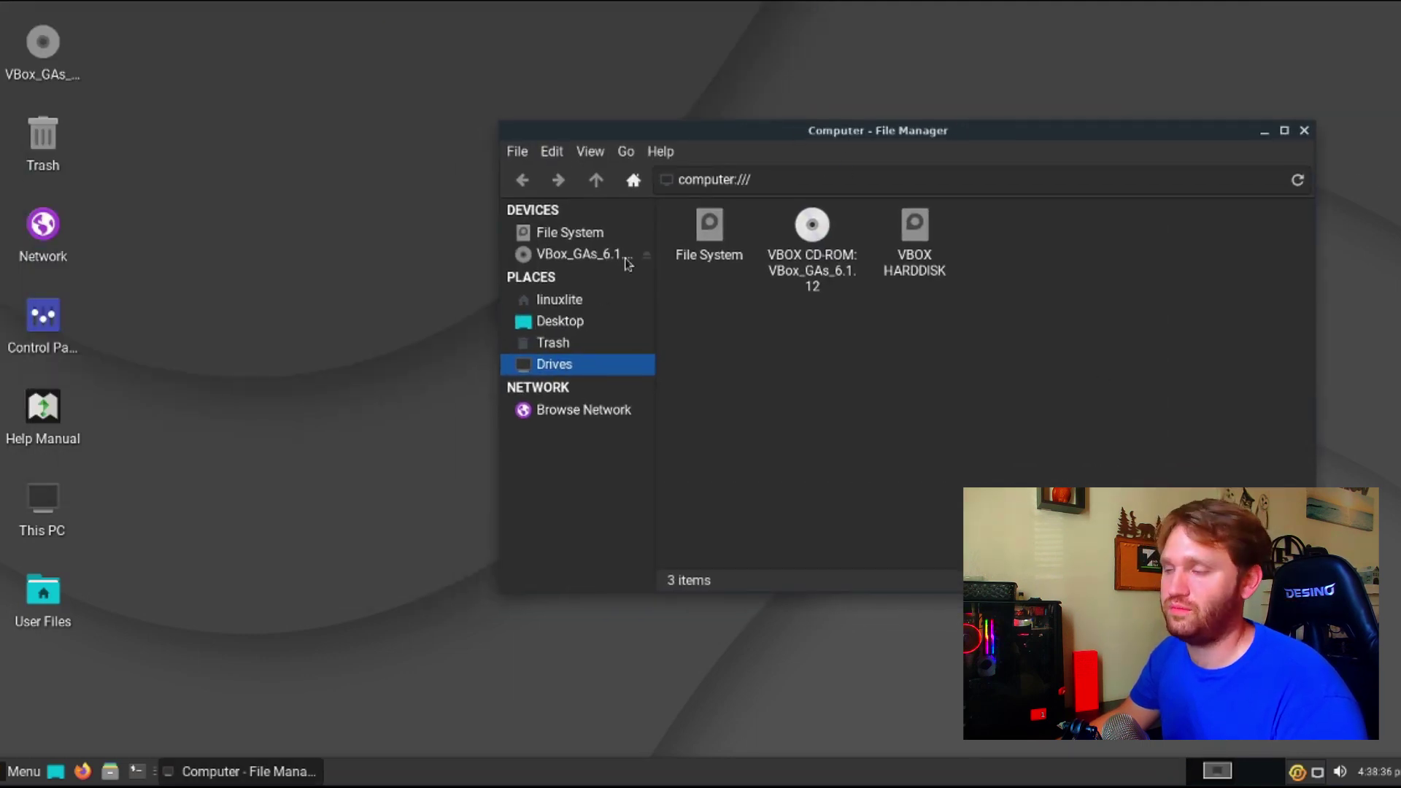
left_click(575, 304)
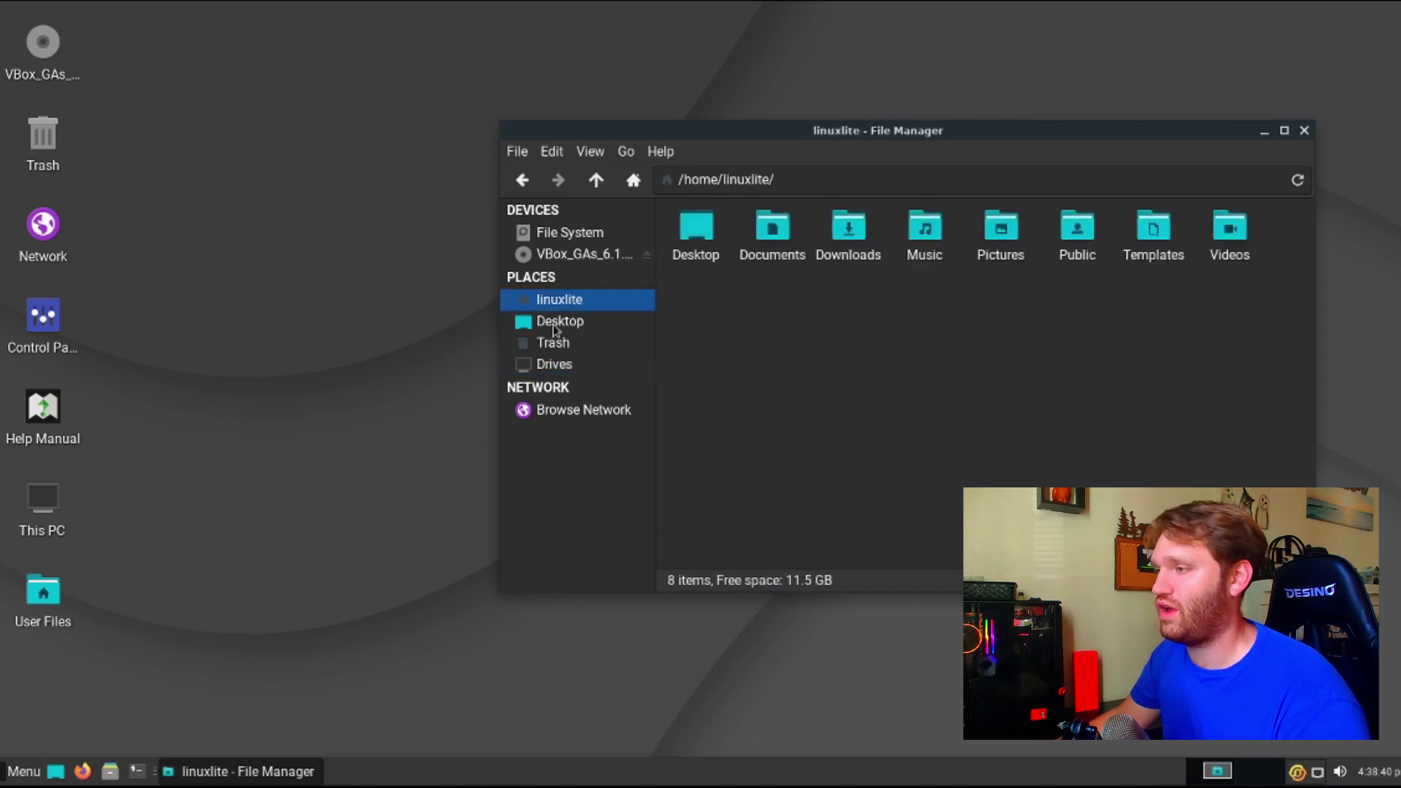
left_click(556, 324)
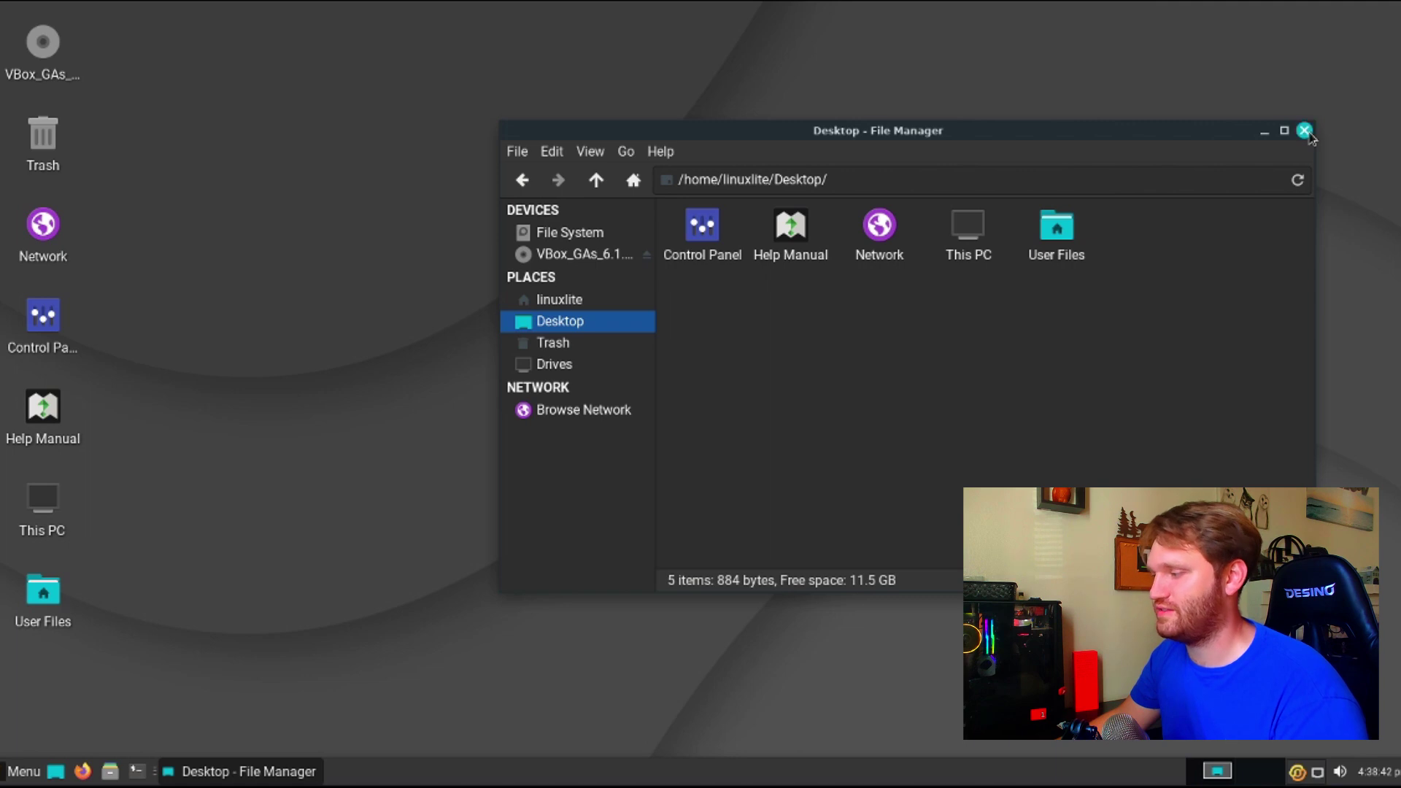
left_click(1304, 132)
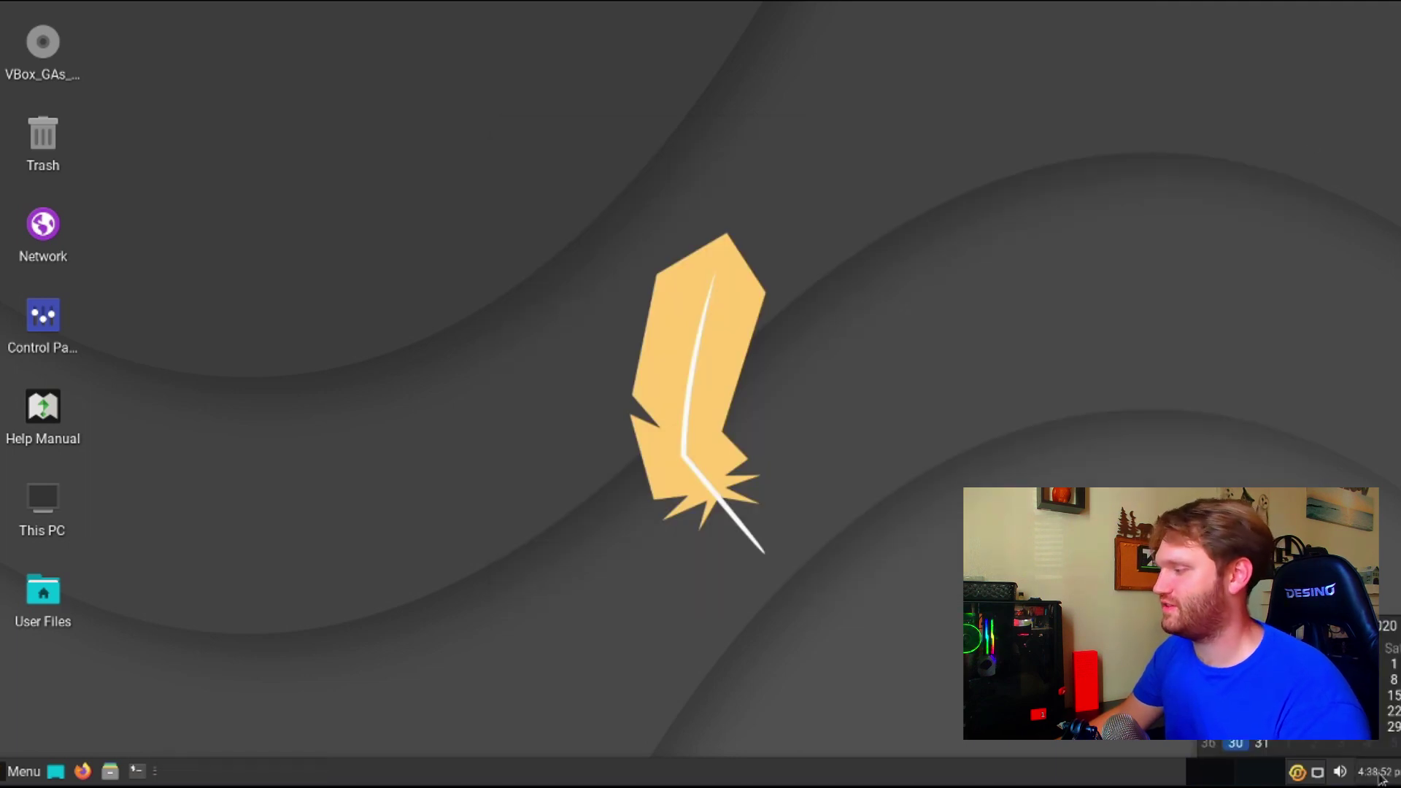
left_click(1342, 772)
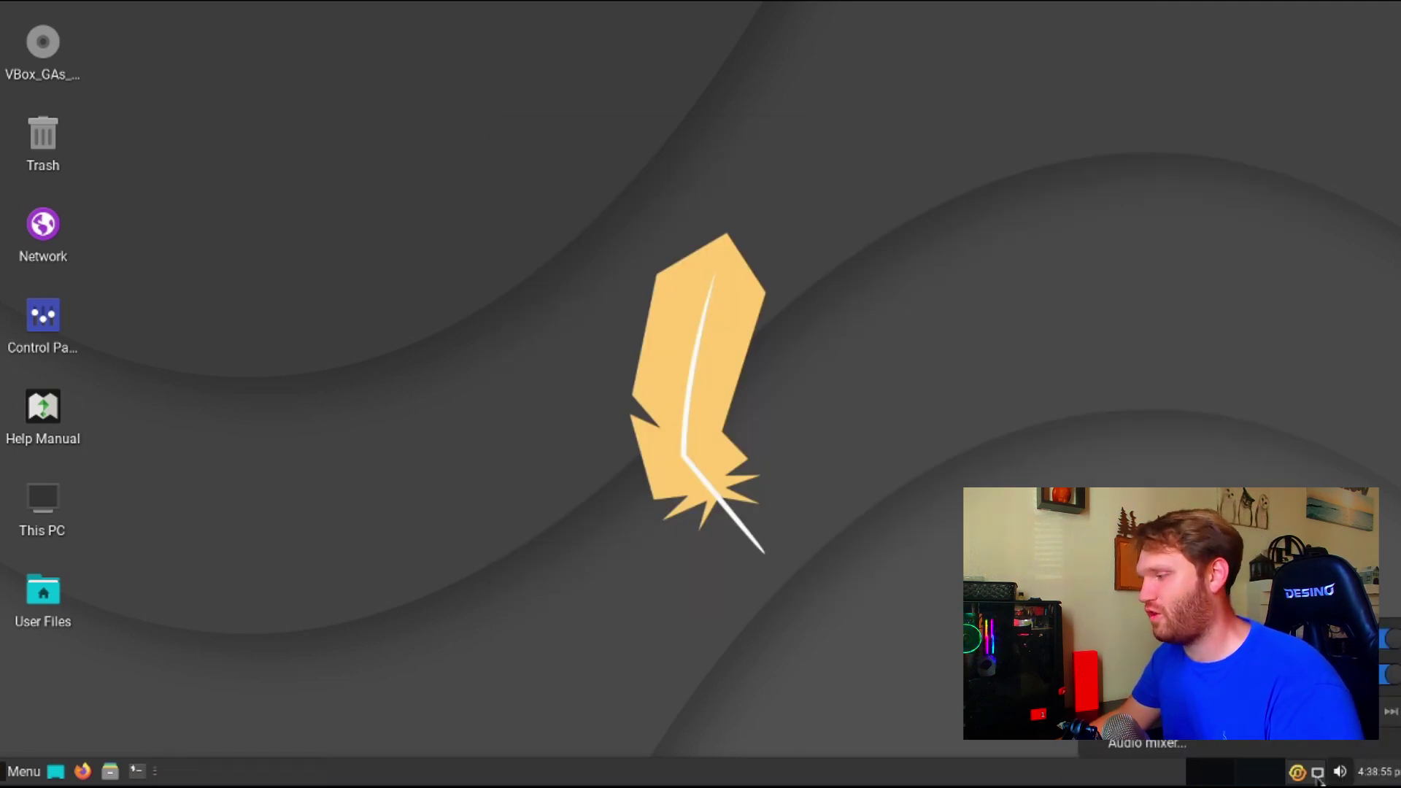
left_click(849, 663)
double_click(41, 591)
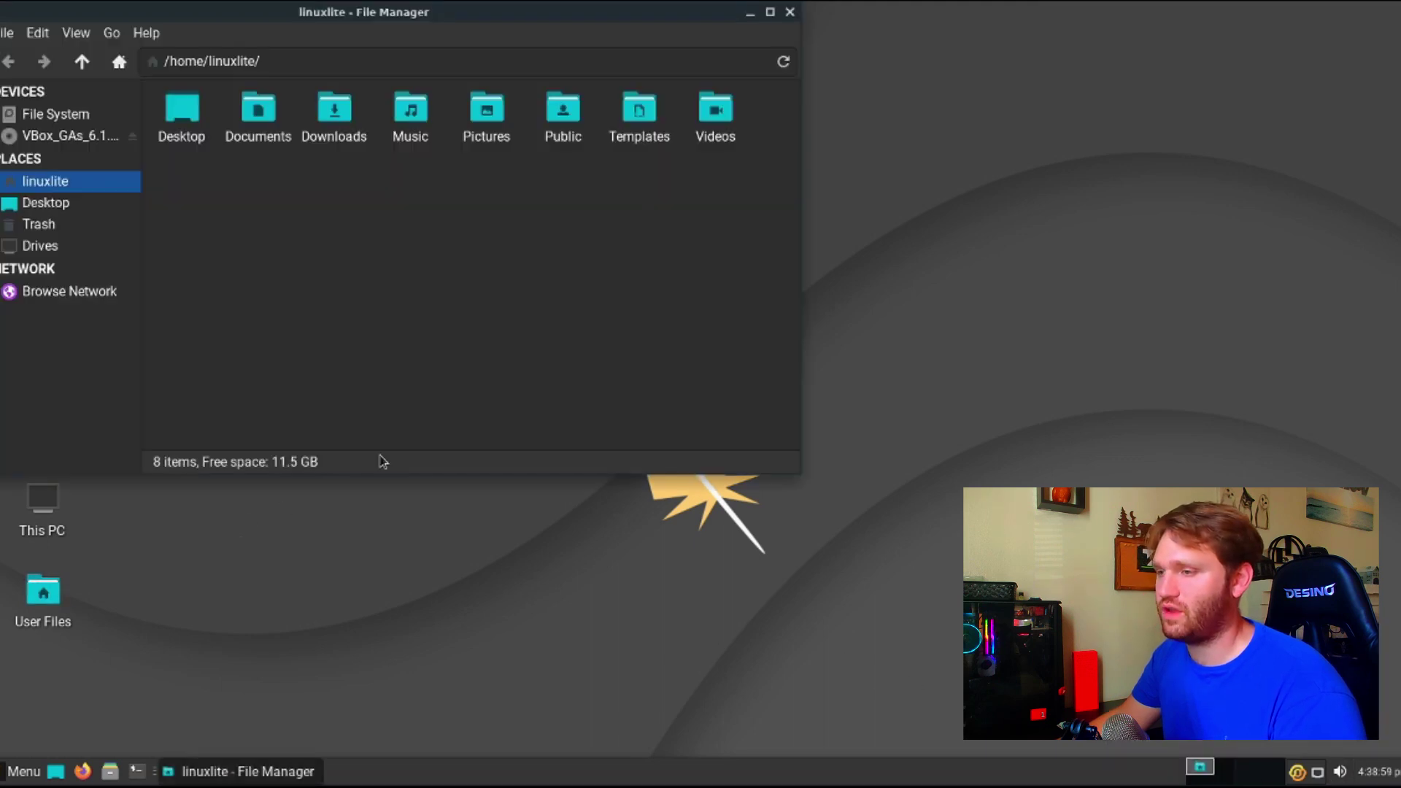
left_click_drag(453, 15, 754, 86)
key("alt+F4")
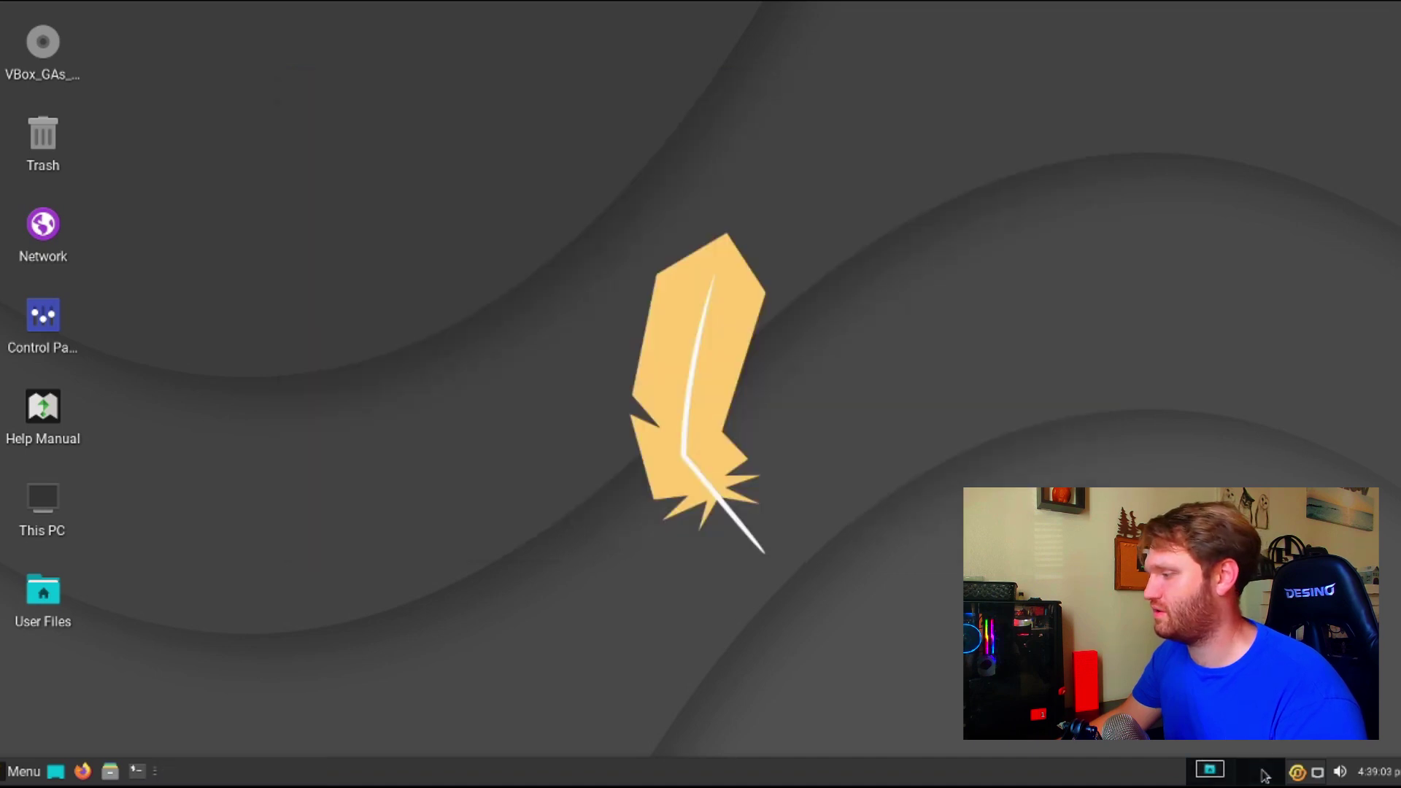
left_click(1209, 770)
left_click(1210, 770)
left_click(1210, 769)
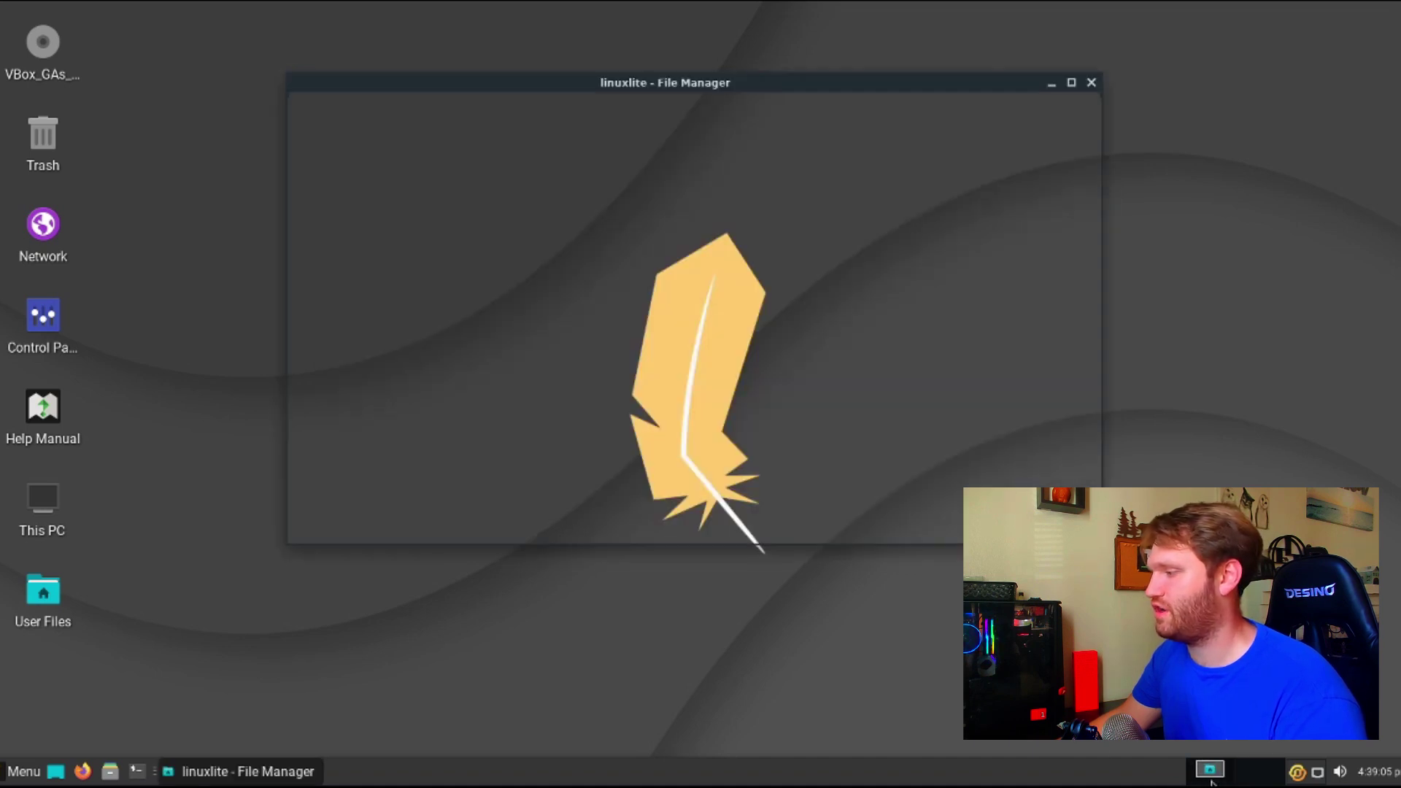
left_click(1091, 83)
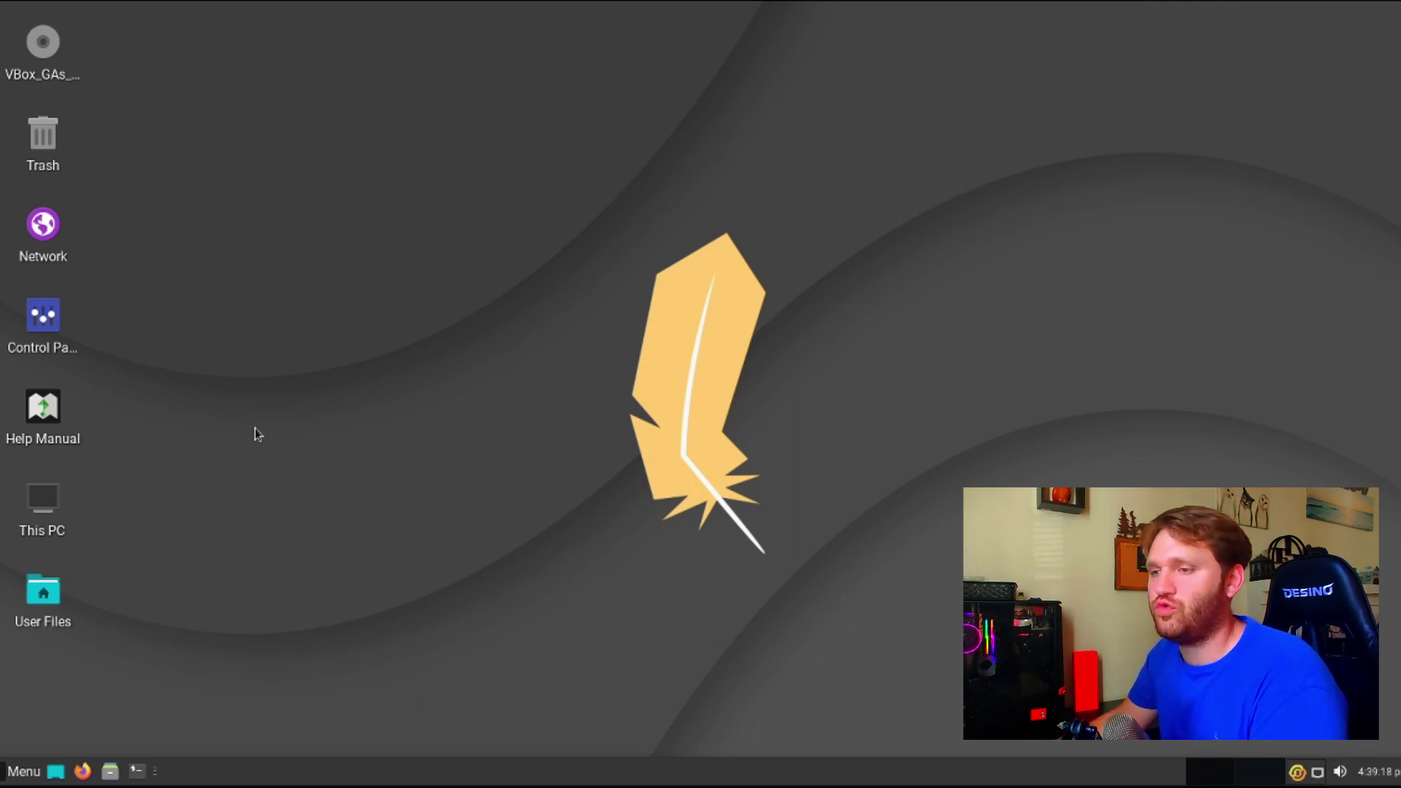
- Inspect the This PC shortcut's properties, viewing its emblems and permissions, then close them
right_click(22, 515)
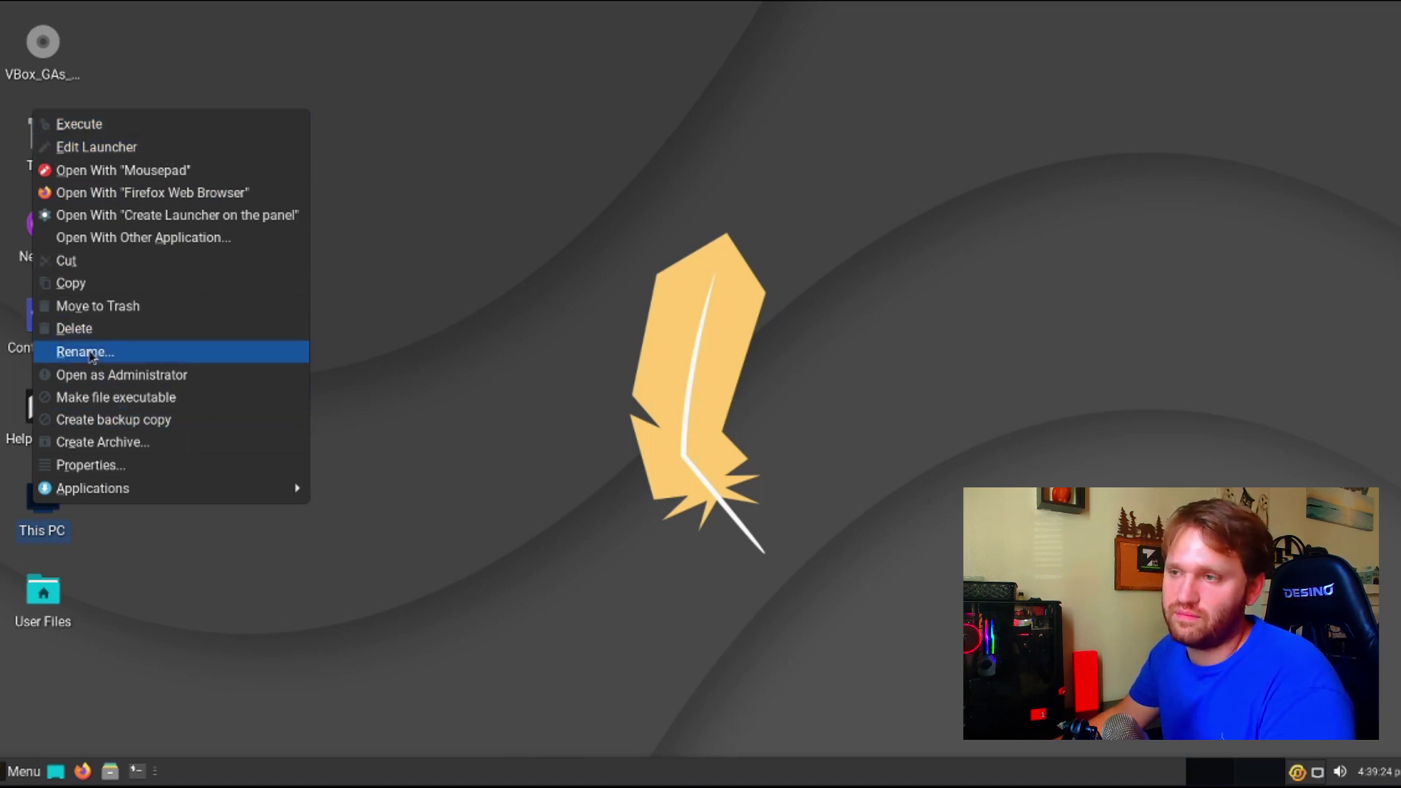
left_click(182, 467)
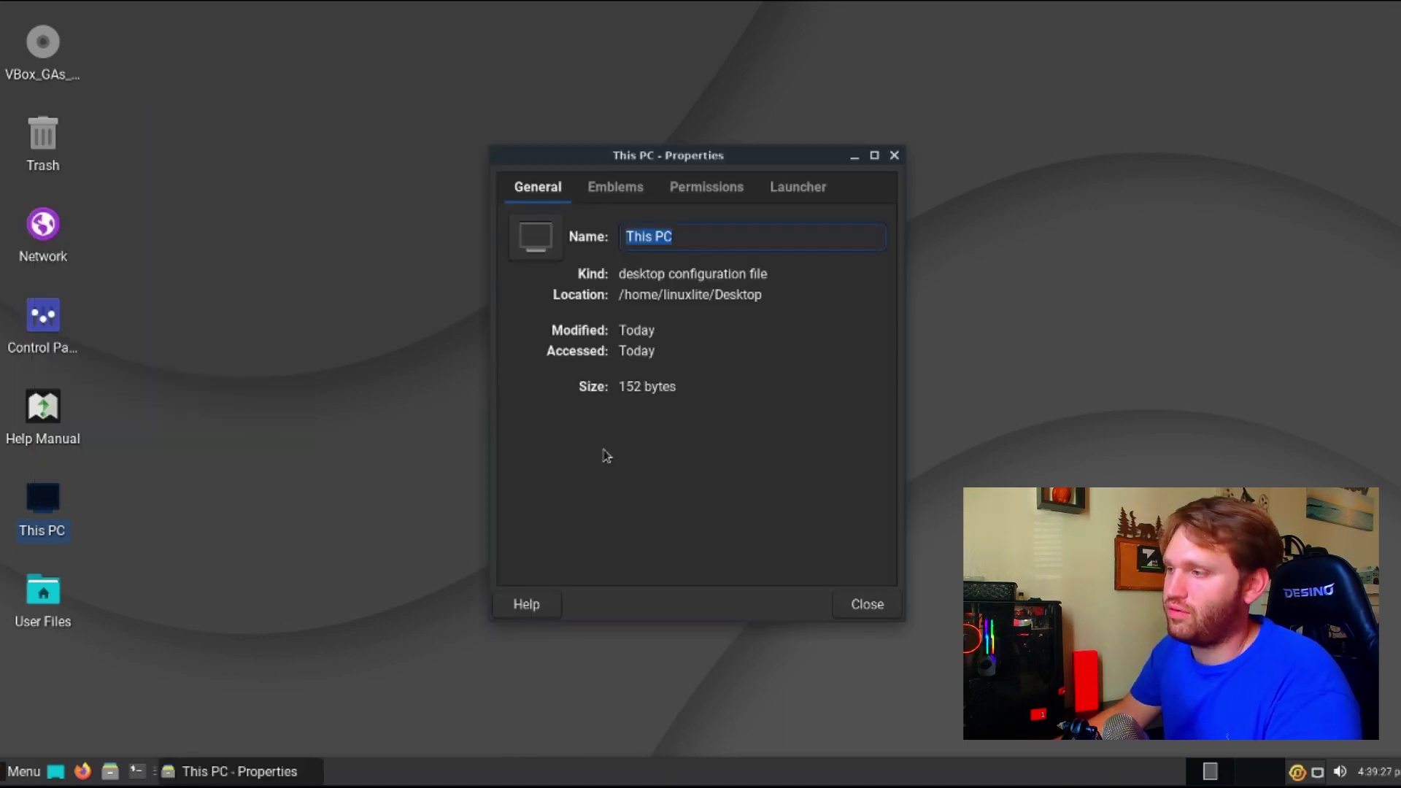
left_click(609, 189)
left_click(693, 188)
left_click(610, 188)
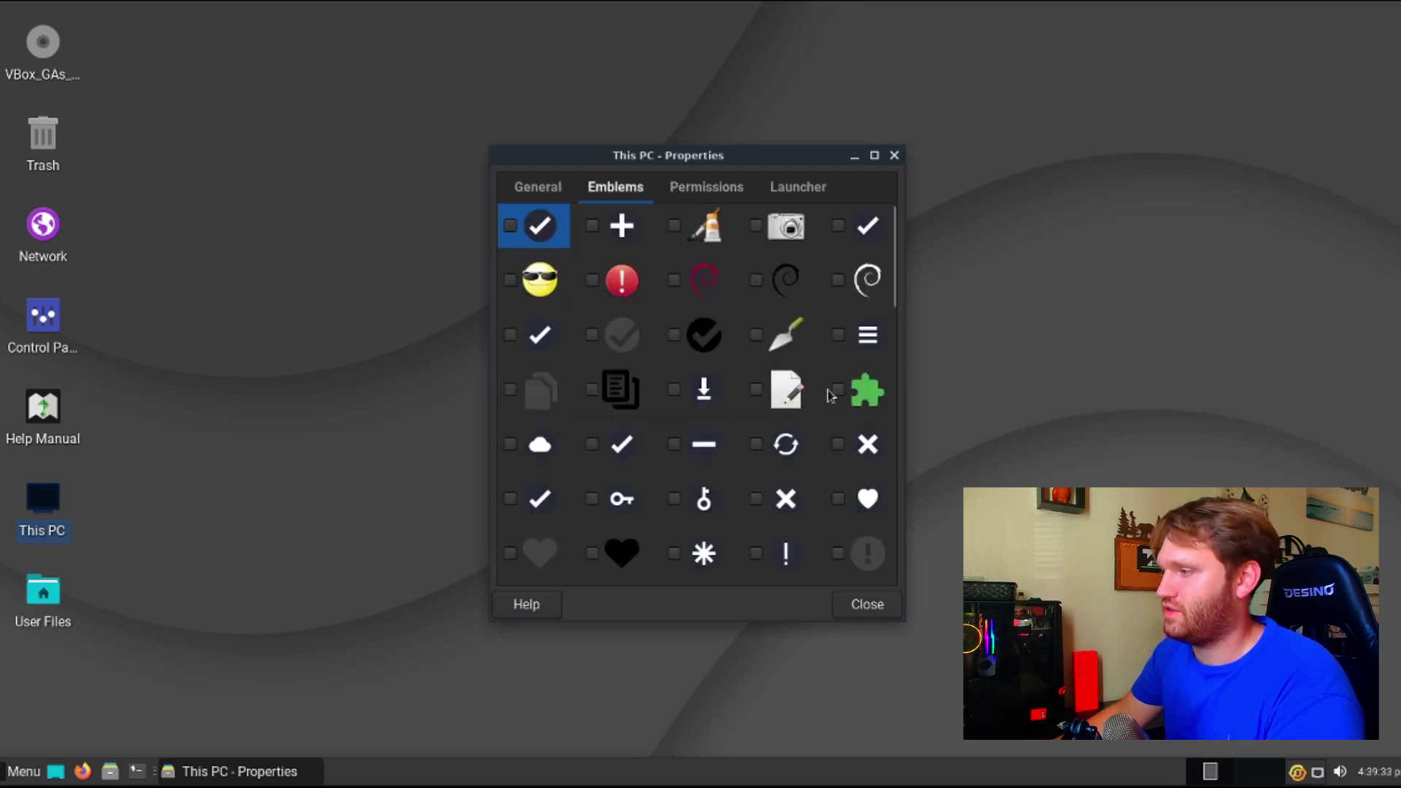
left_click(867, 605)
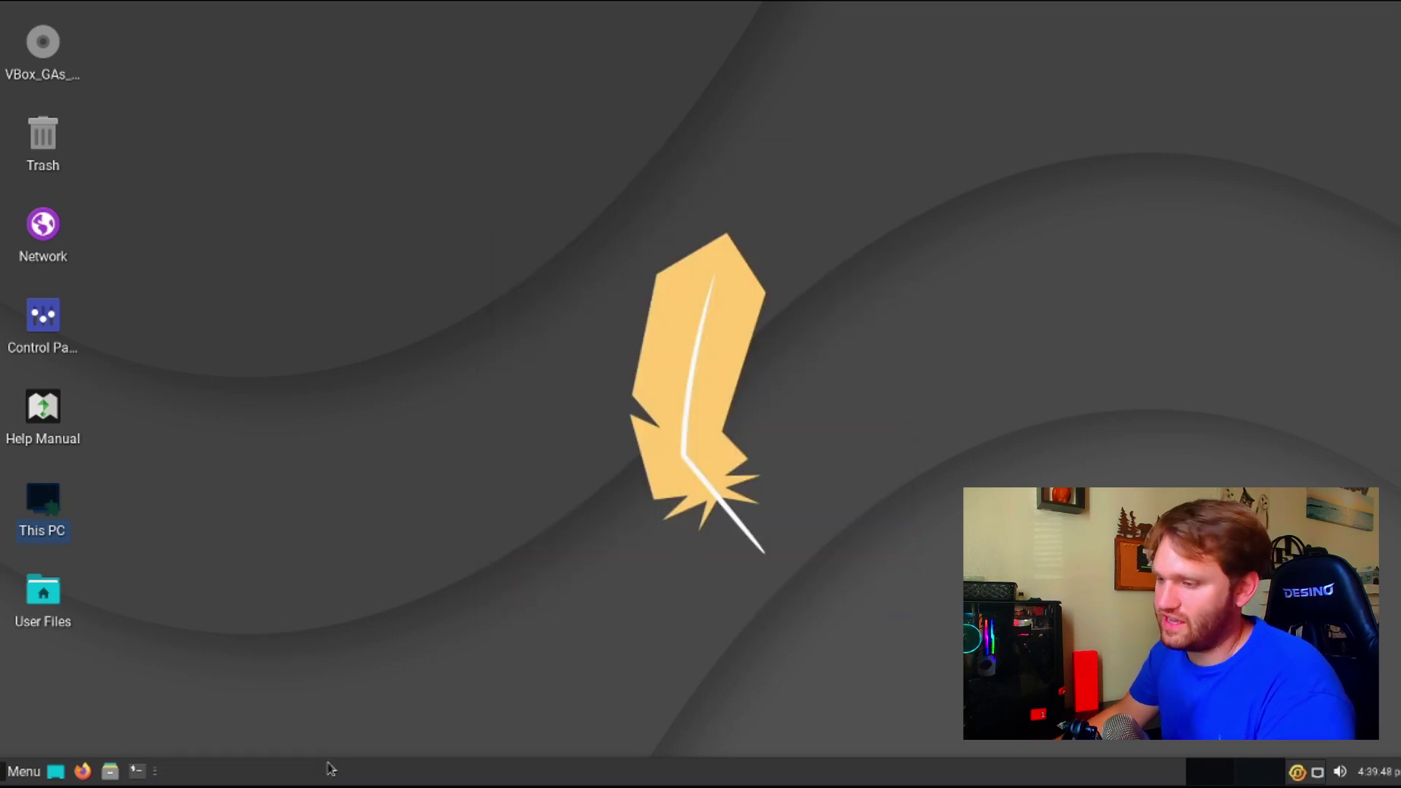
- Open the panel separator's properties and close them
right_click(311, 776)
left_click(377, 680)
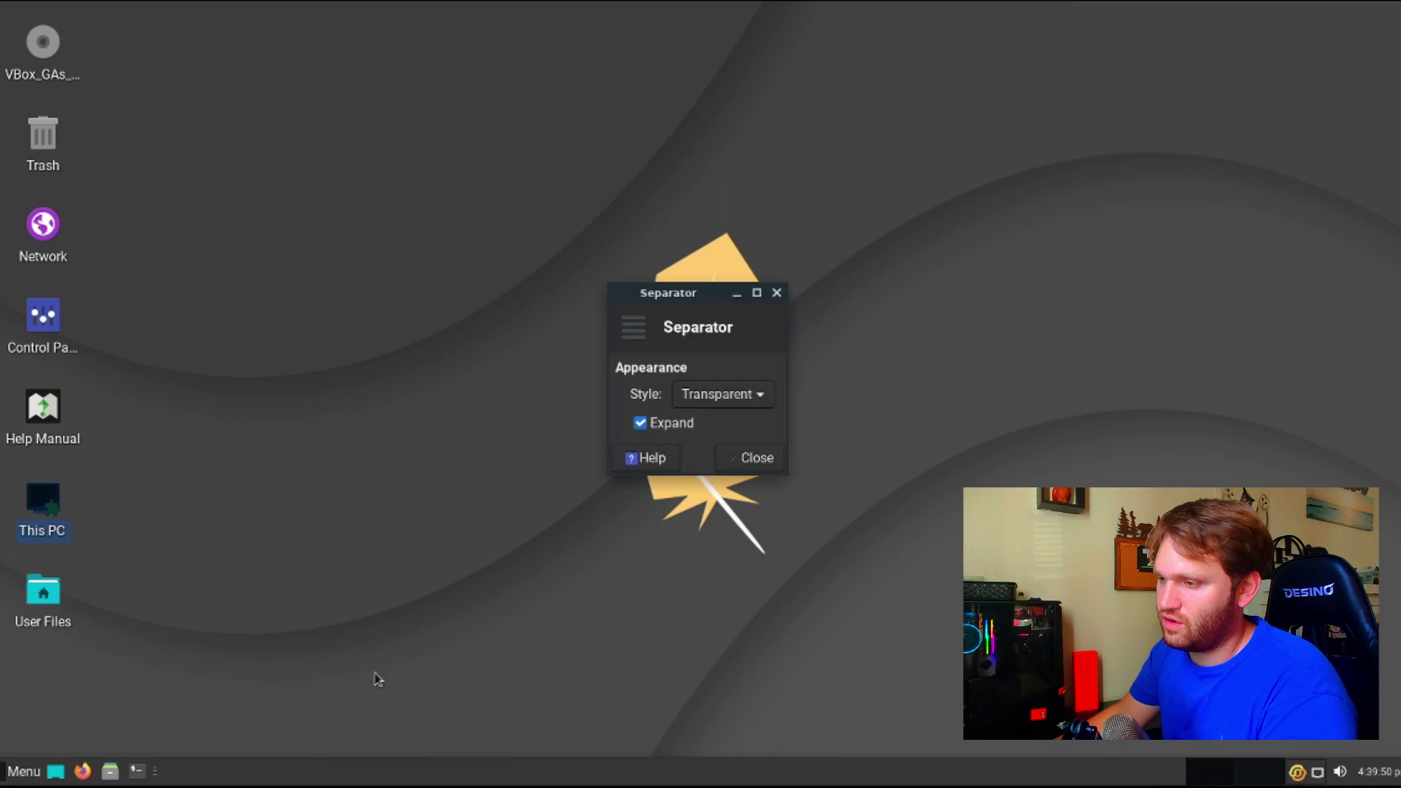
left_click(777, 293)
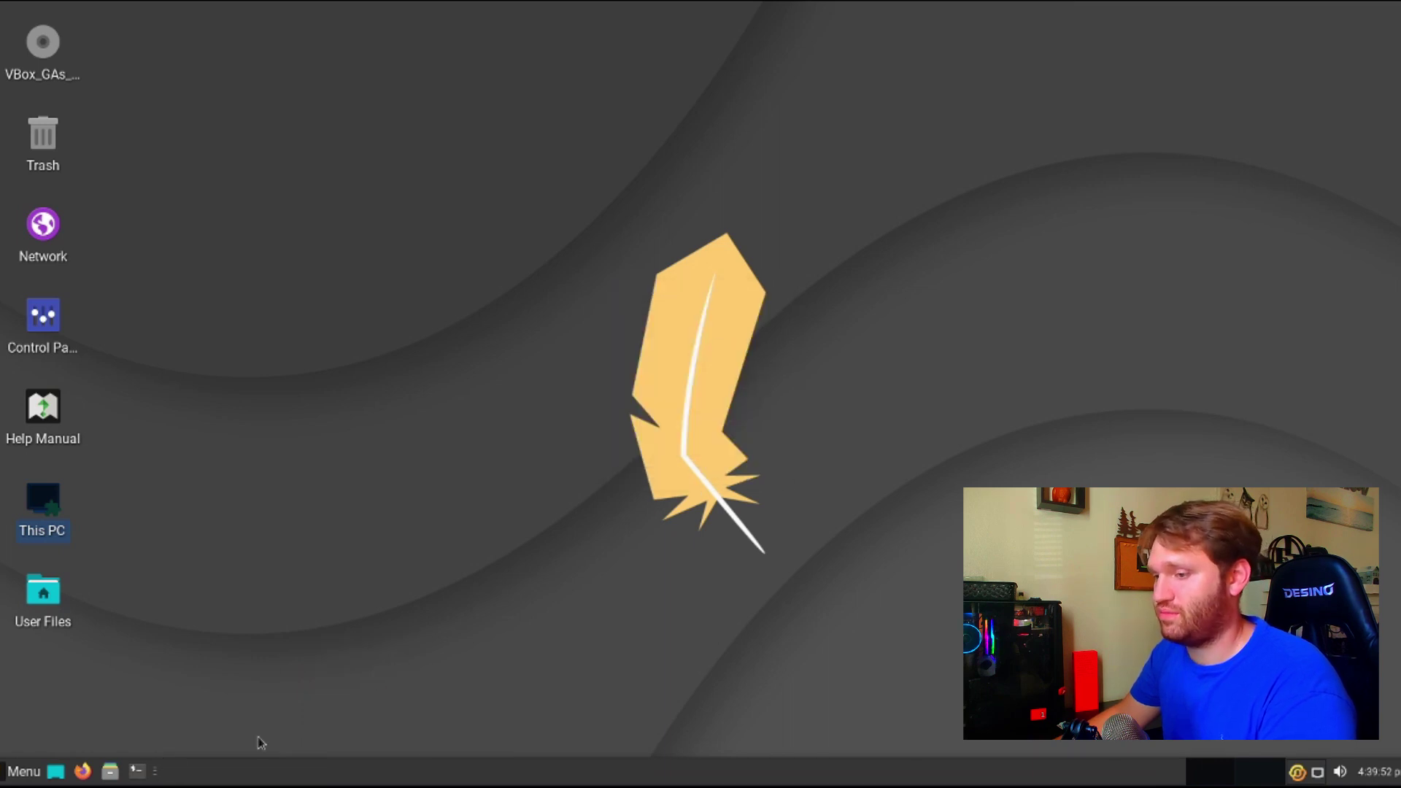
- Open the Whisker Menu's properties and close them
right_click(38, 774)
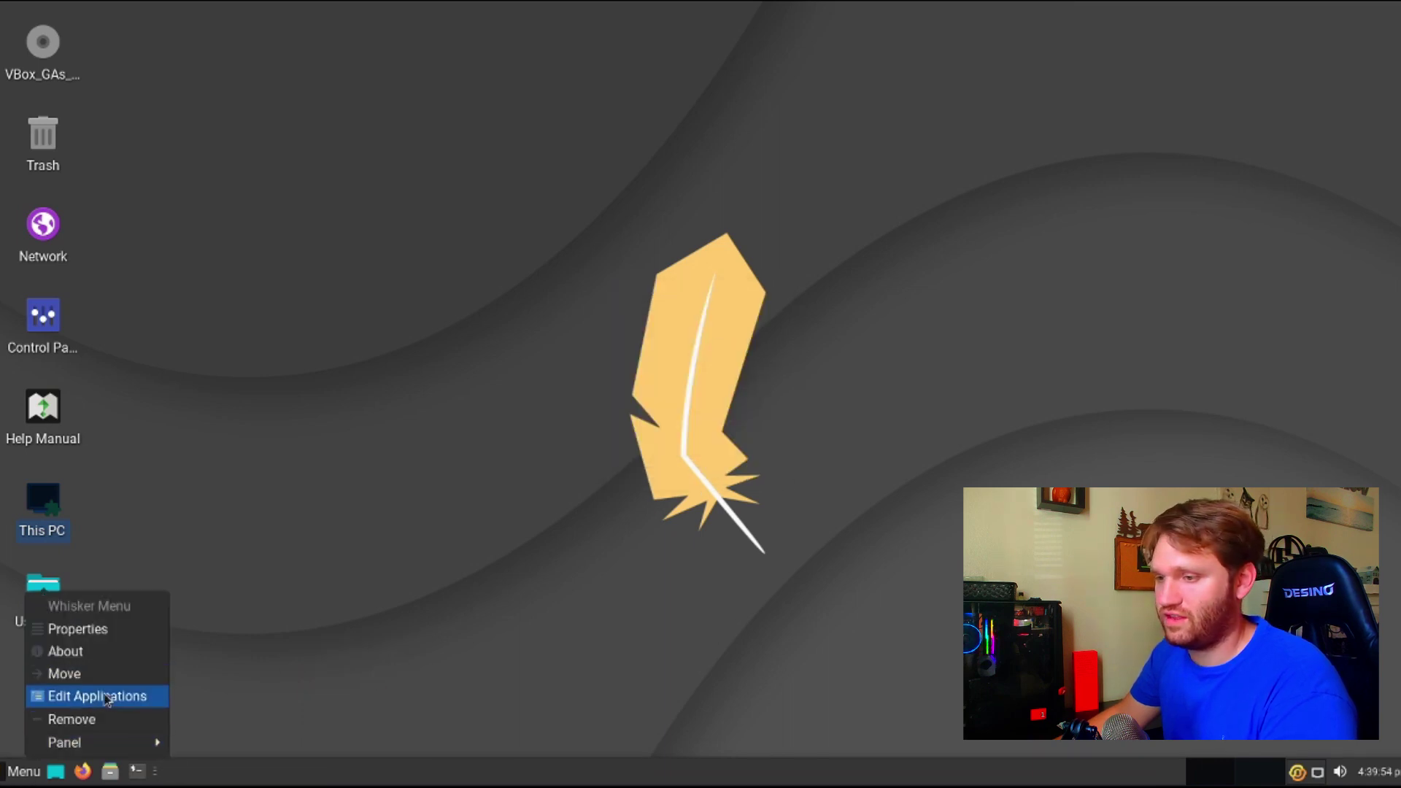
left_click(111, 632)
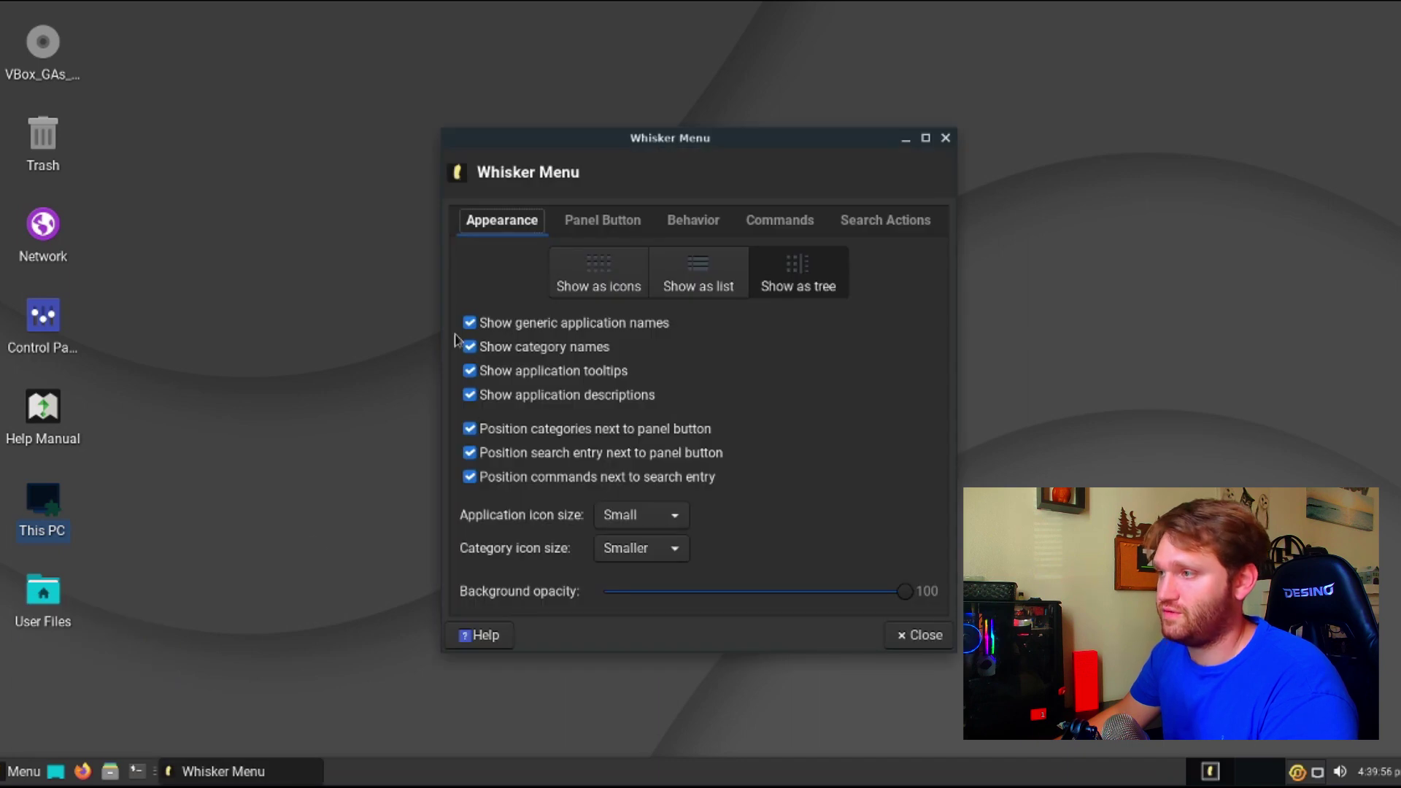
left_click(945, 138)
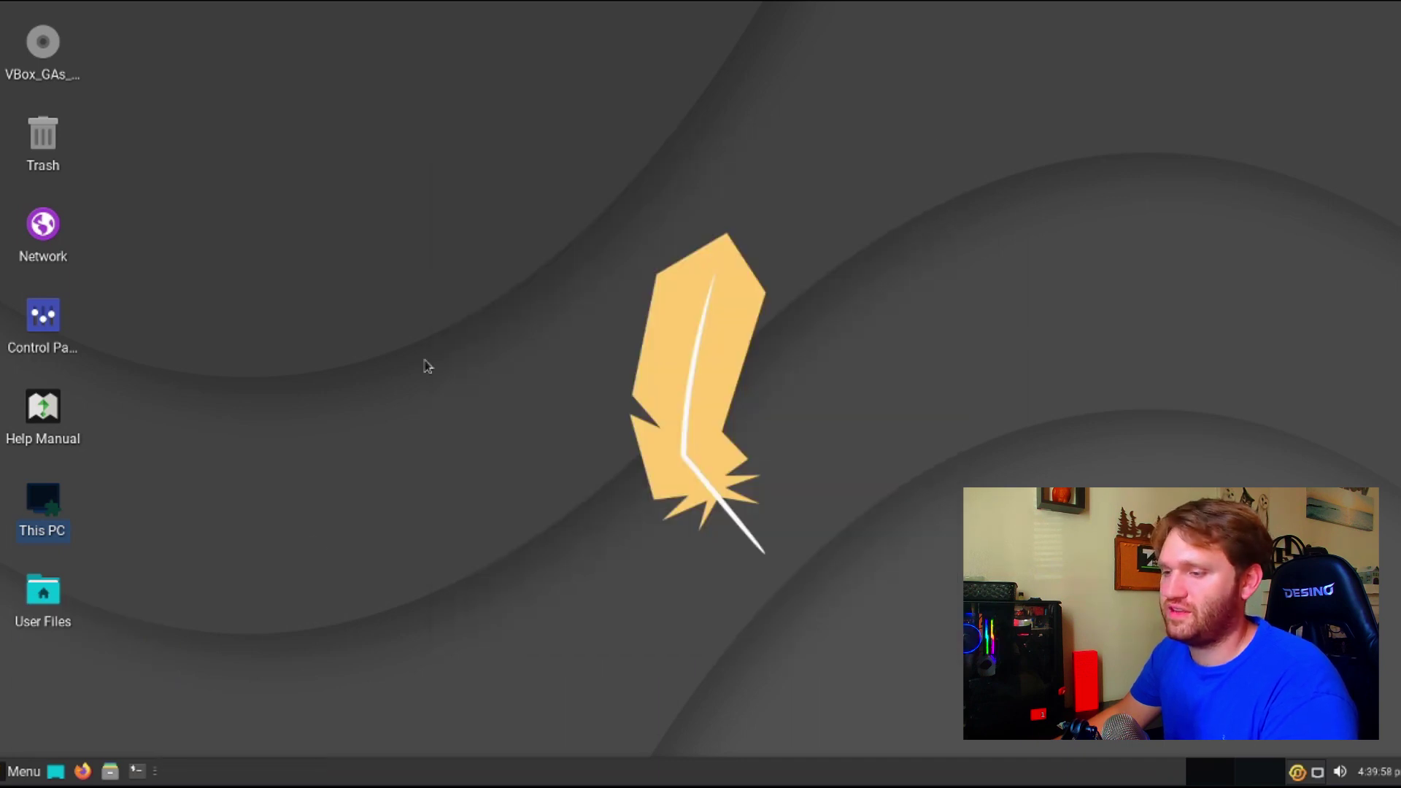
- Browse the menu categories to Accessories and add Calculator to the Favorites
left_click(27, 774)
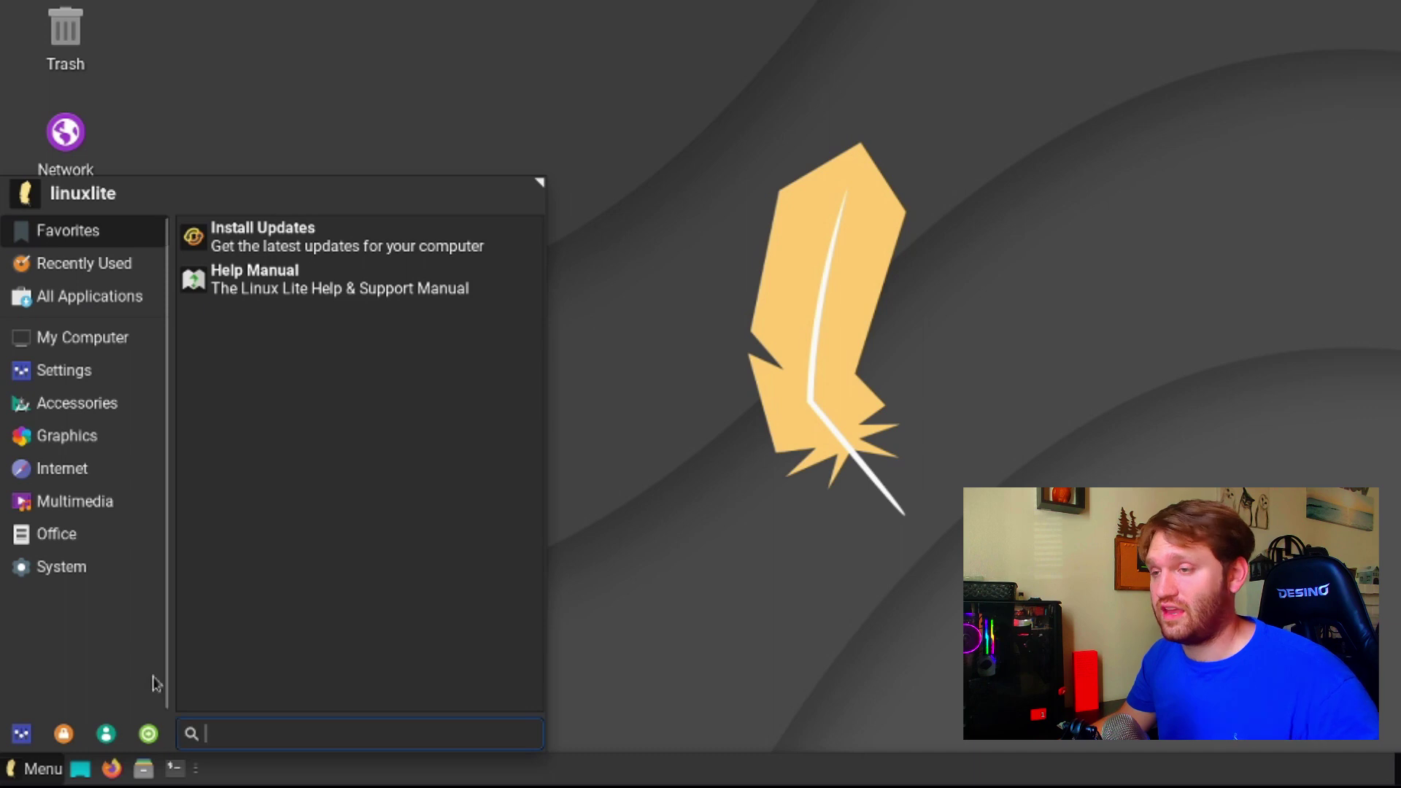
left_click(78, 340)
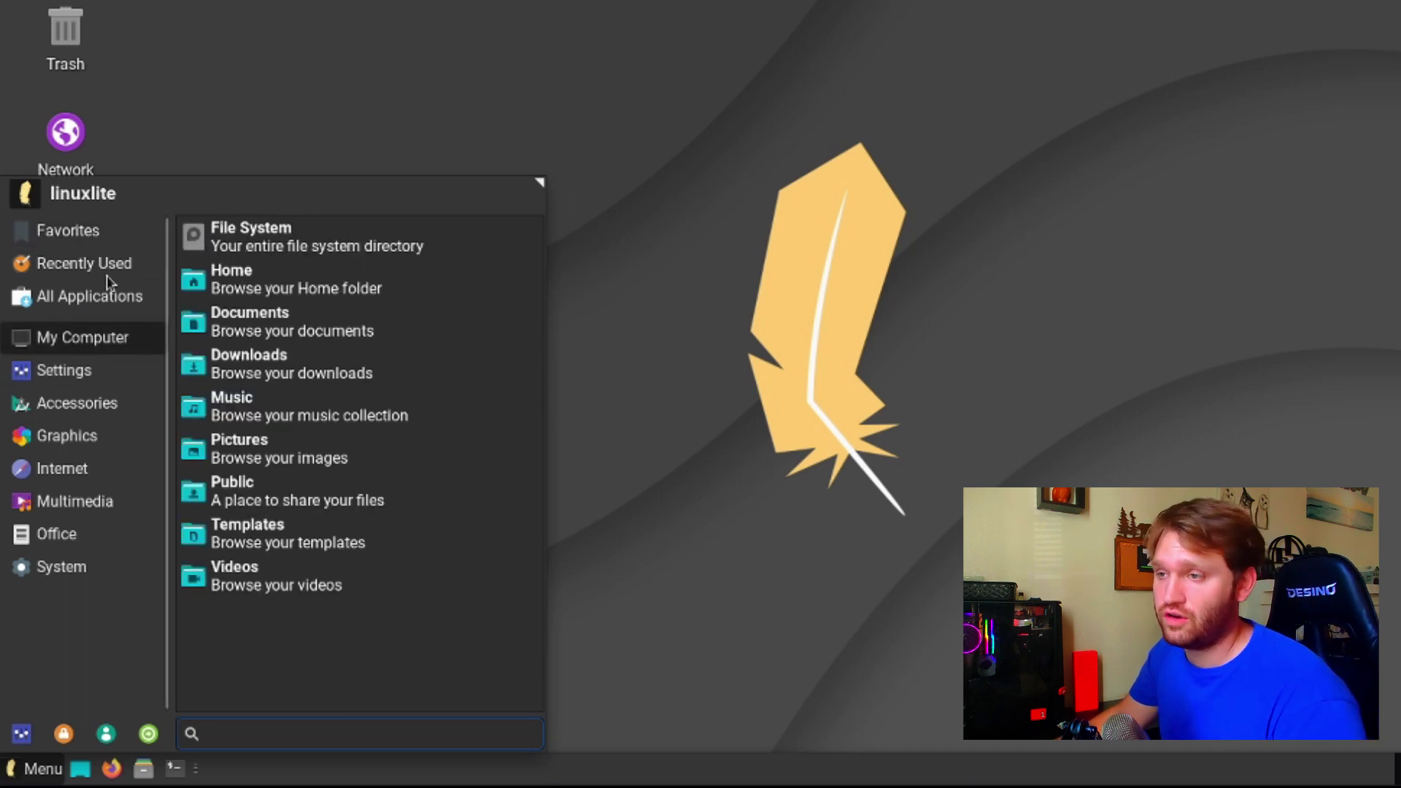
left_click(86, 231)
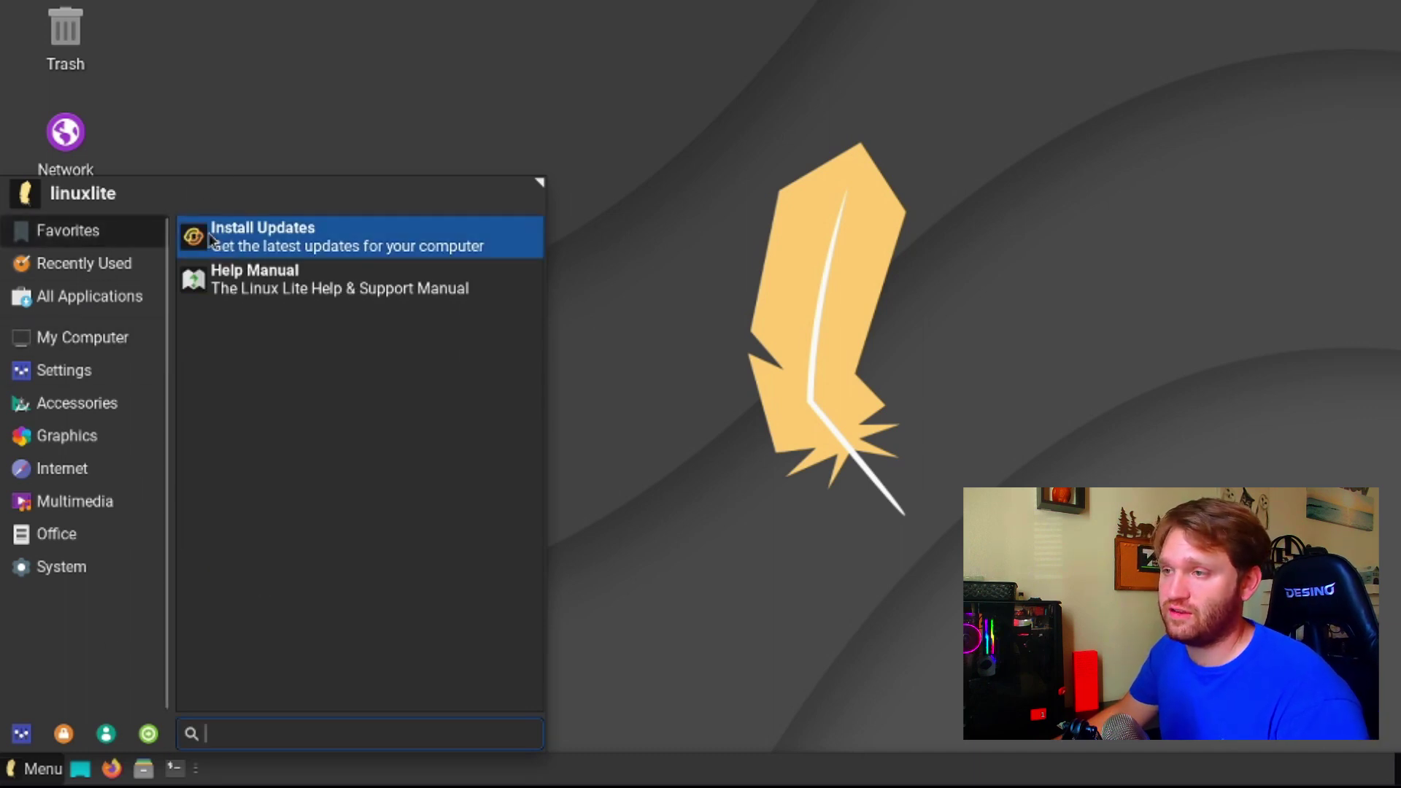
left_click(45, 332)
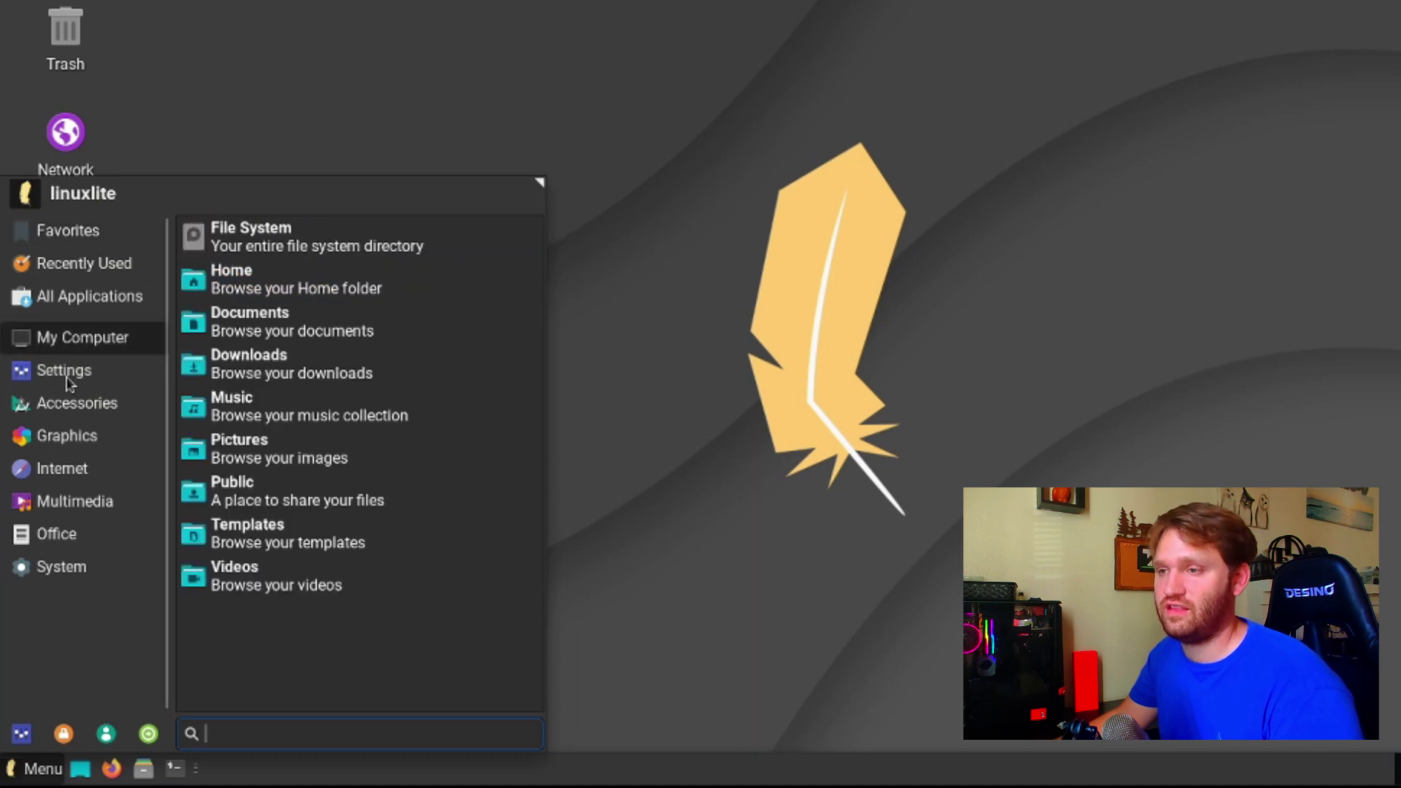
left_click(71, 375)
left_click(72, 404)
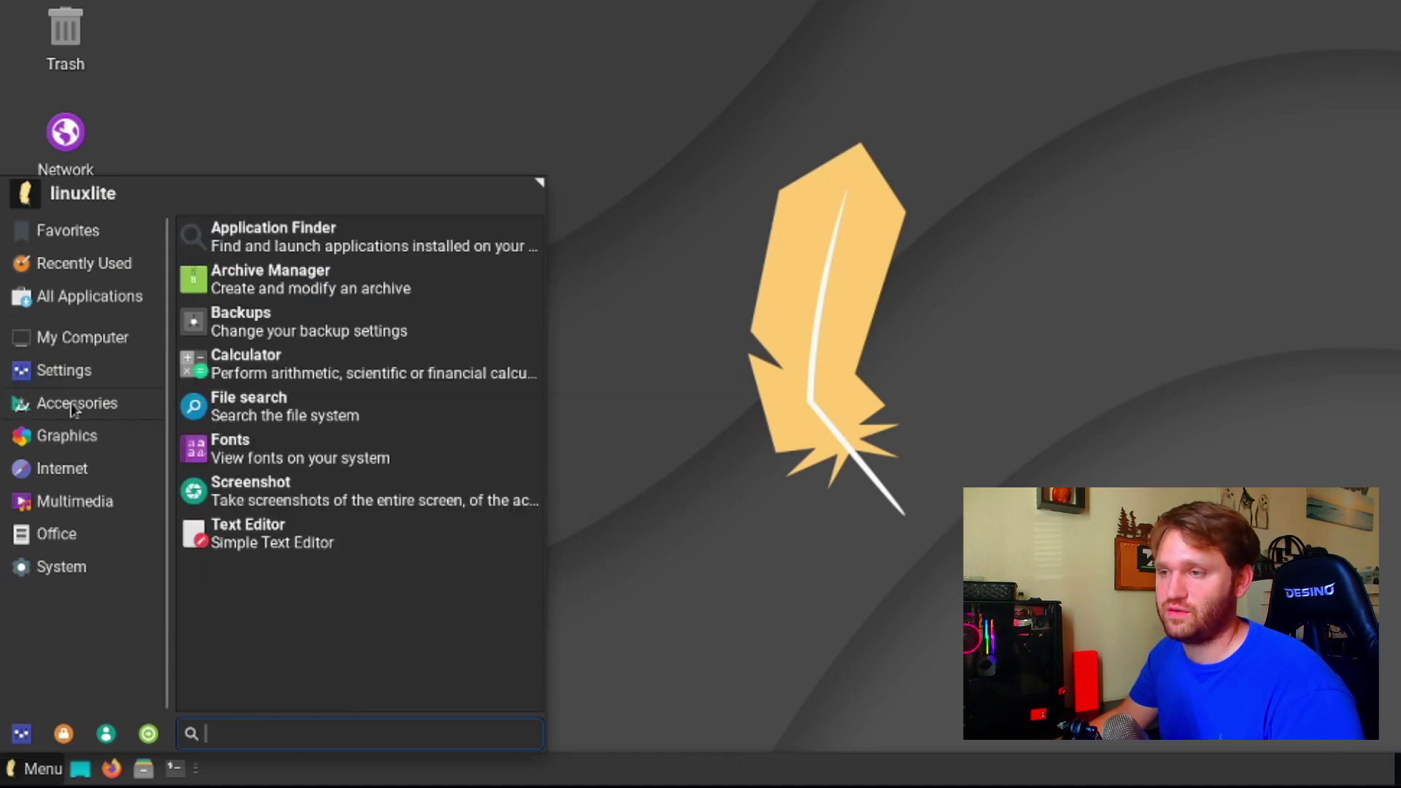
right_click(230, 364)
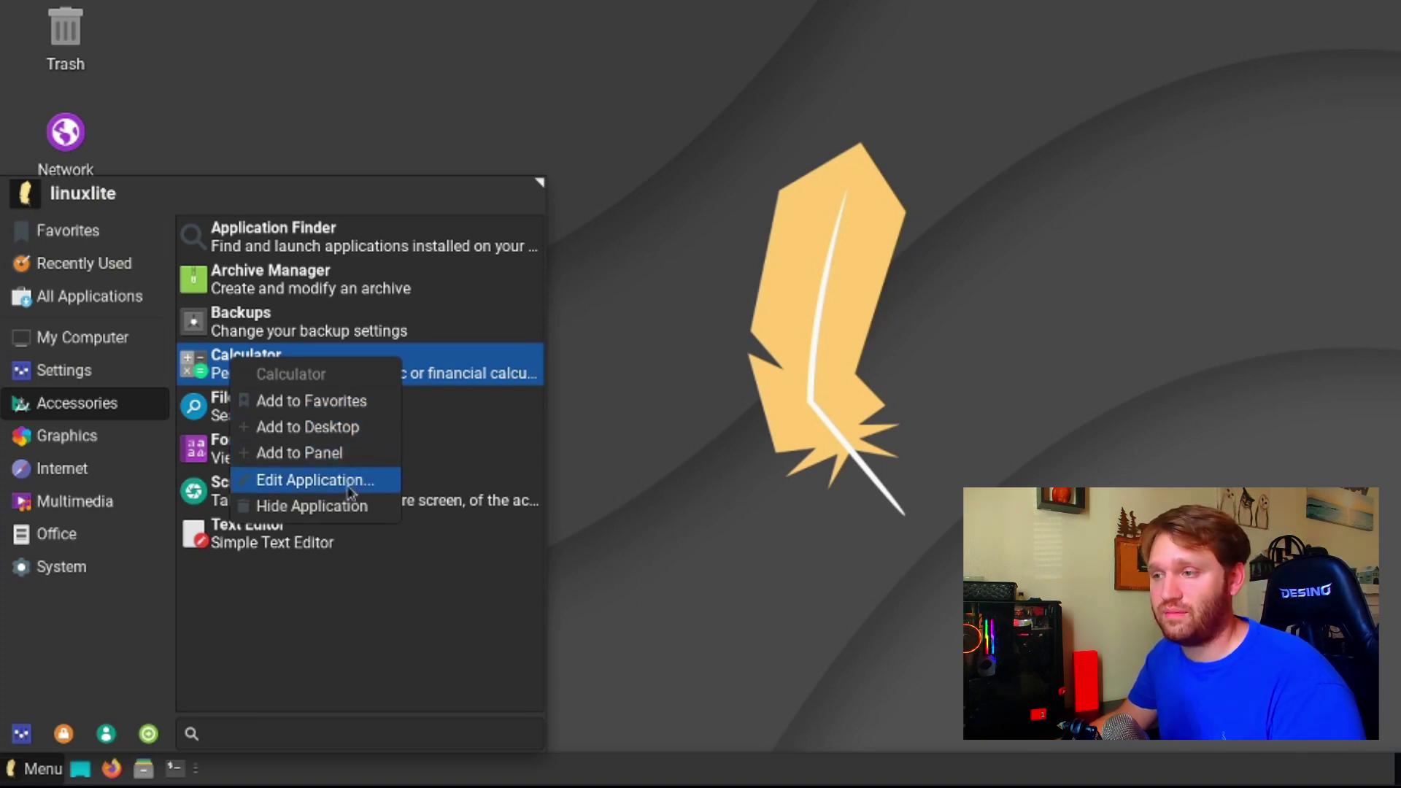
left_click(279, 409)
left_click(767, 312)
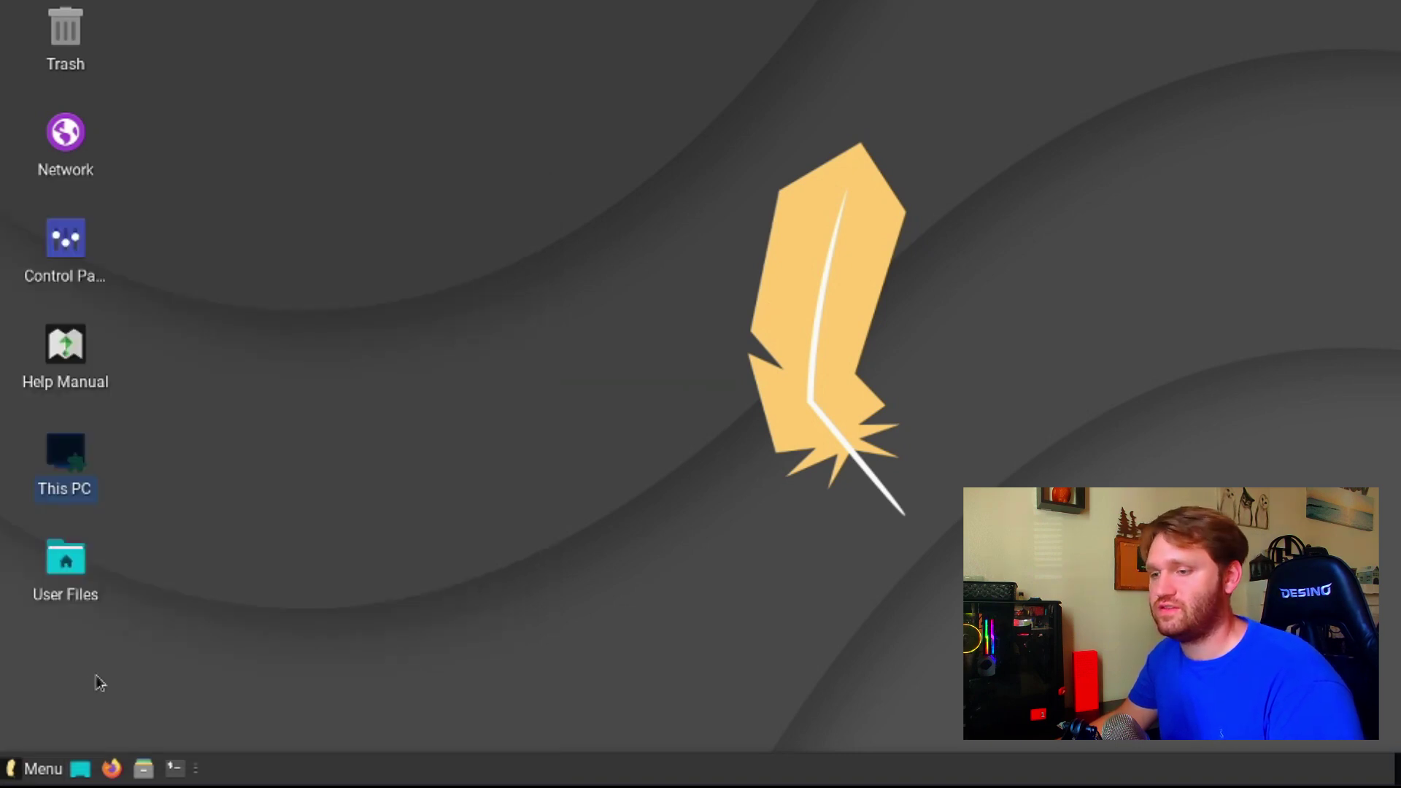
- Launch Calculator from the Favorites list to confirm it works, then close it
left_click(38, 772)
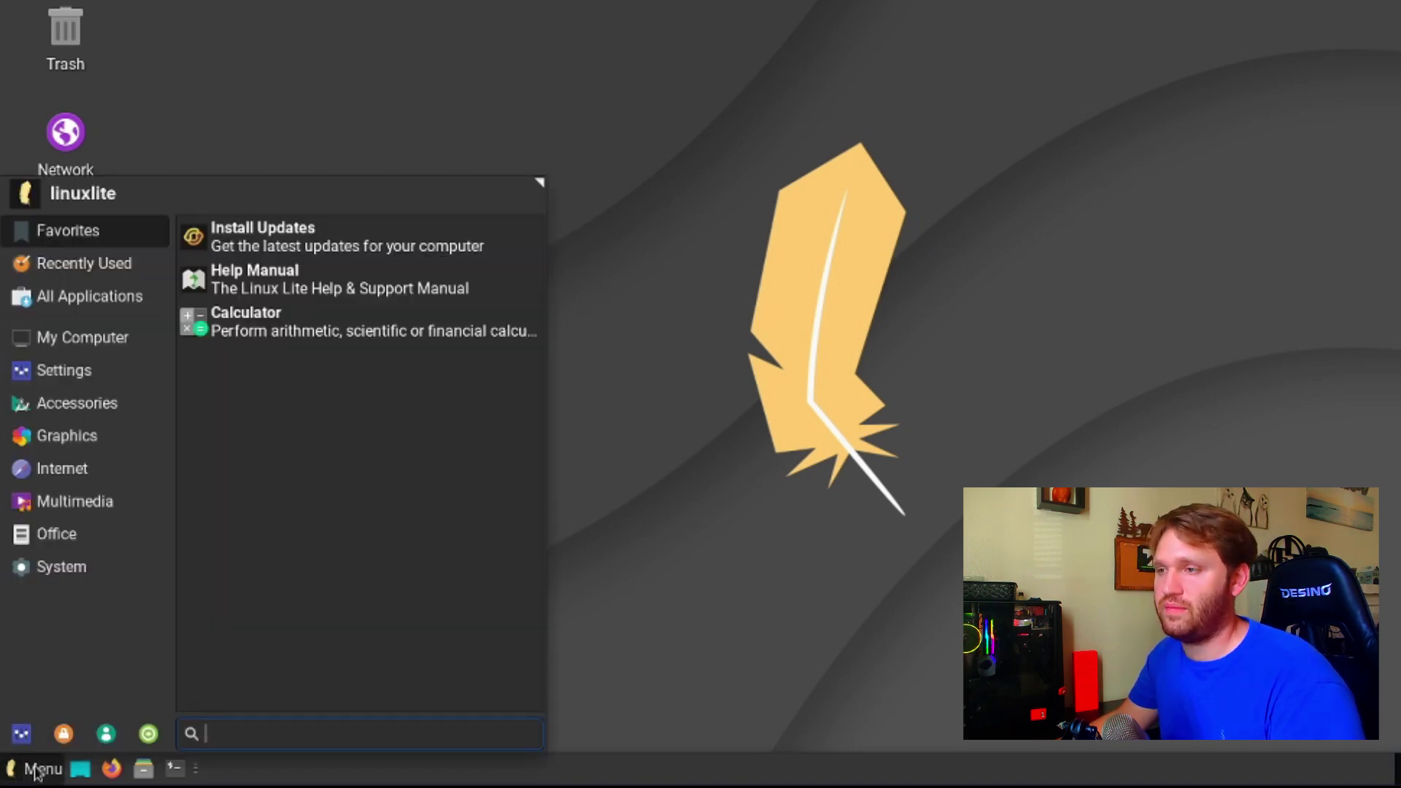
left_click(289, 324)
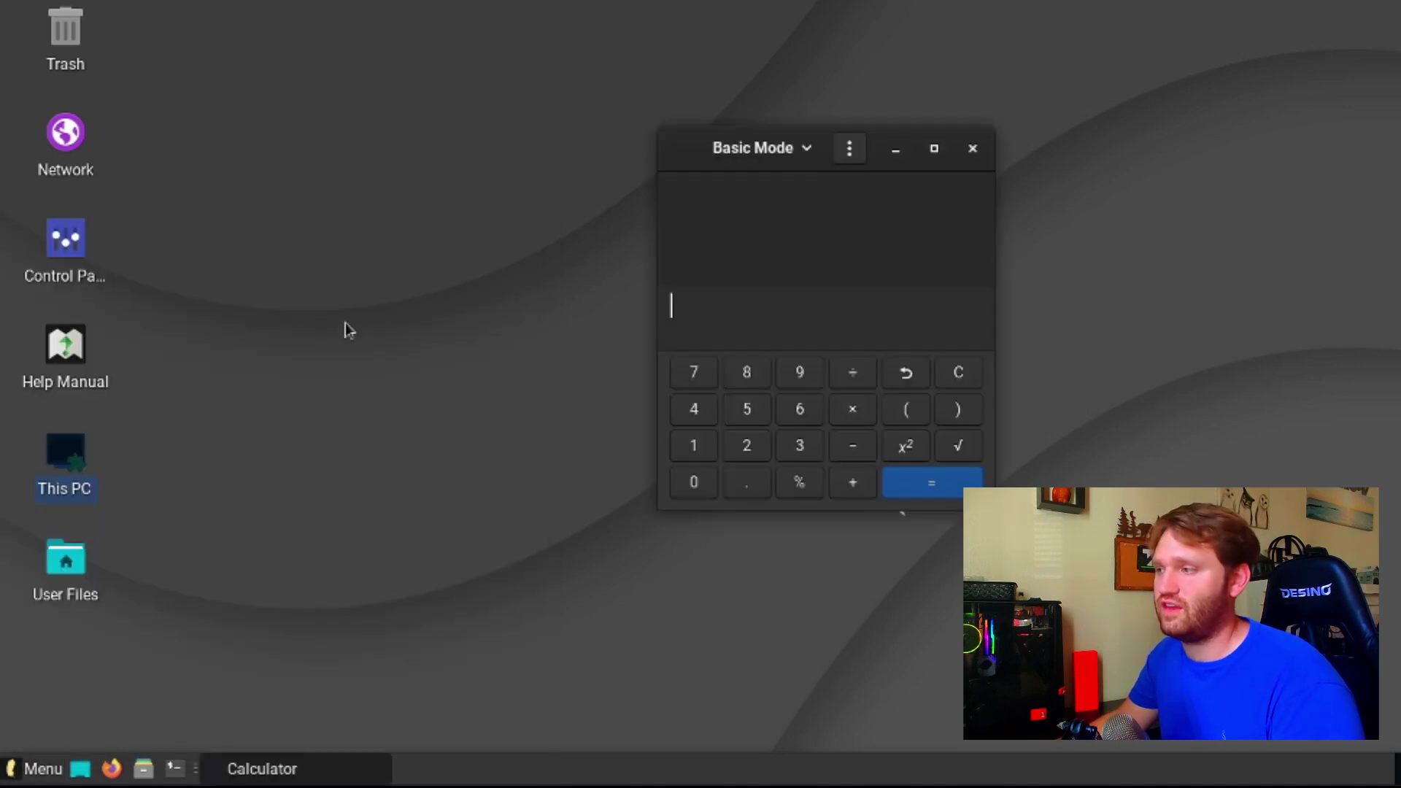
left_click(973, 149)
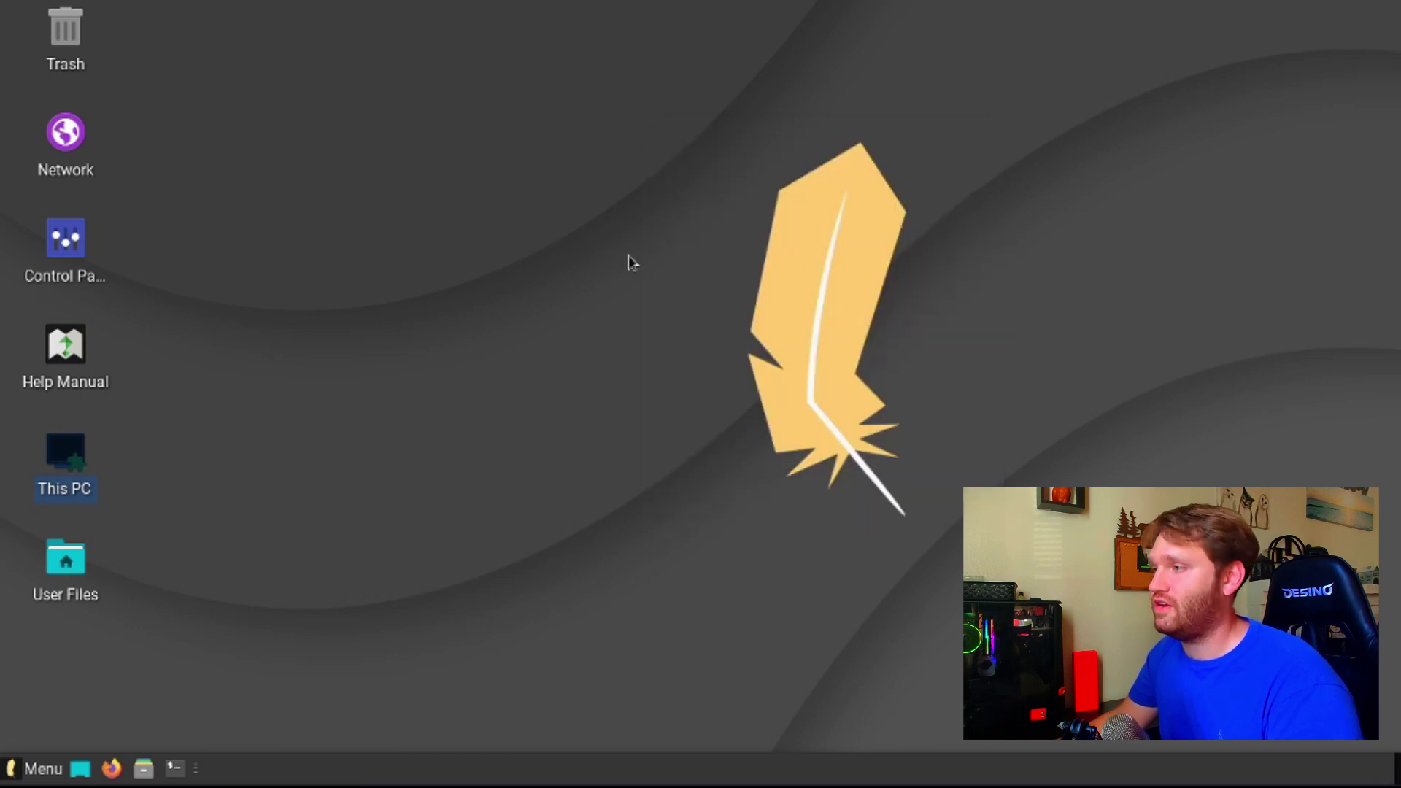
left_click(44, 769)
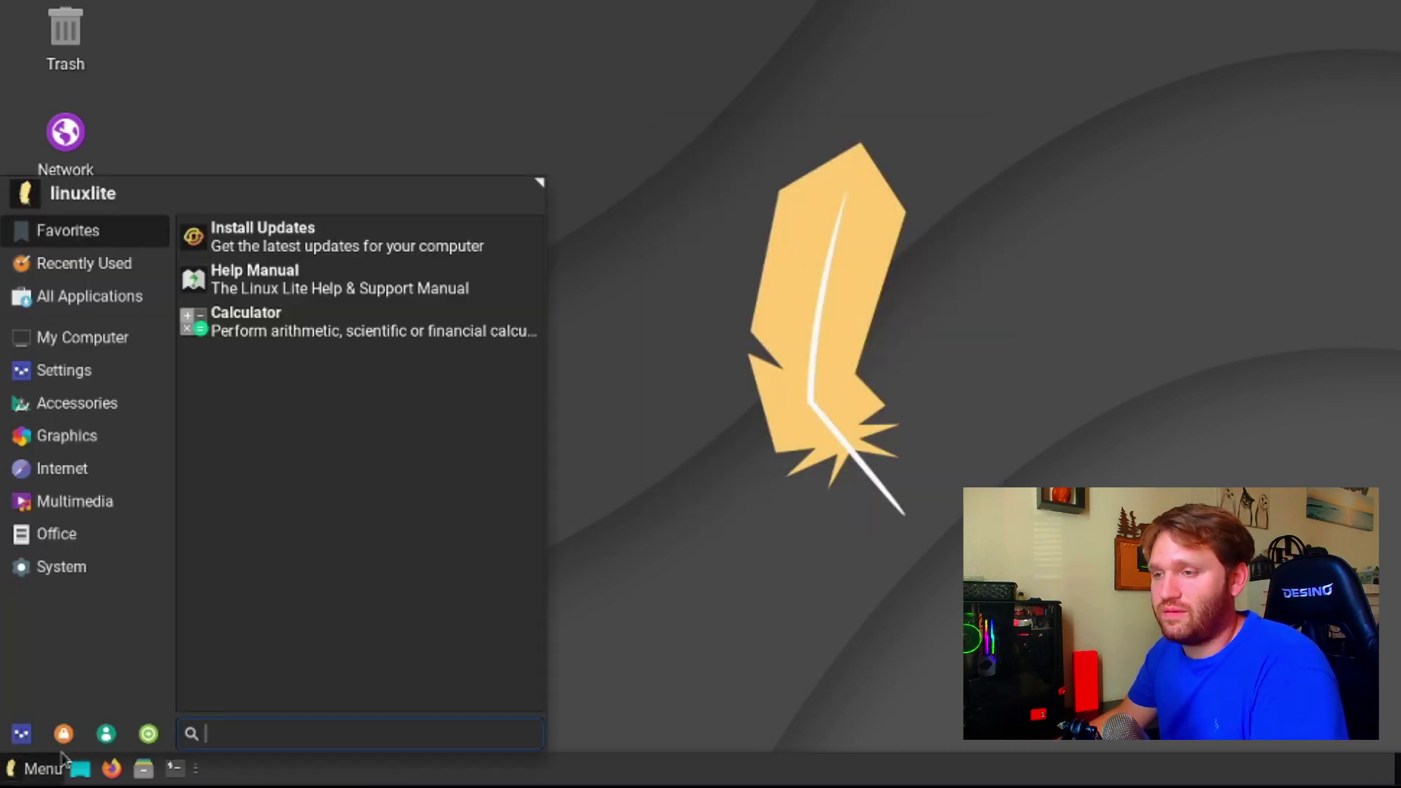
- Browse the Settings and Accessories categories, then open Graphics and launch Paint
left_click(95, 372)
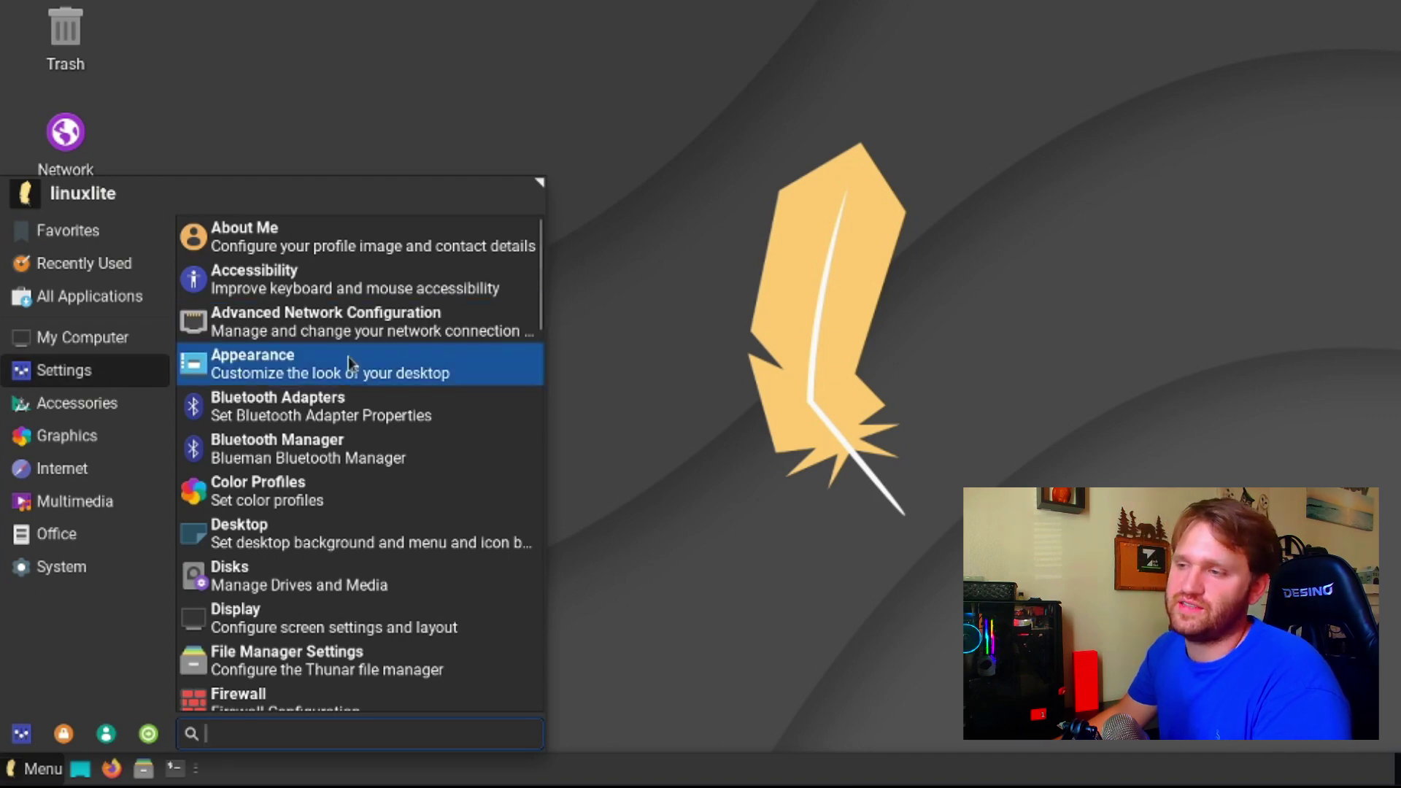
scroll(305, 561, "down", 5)
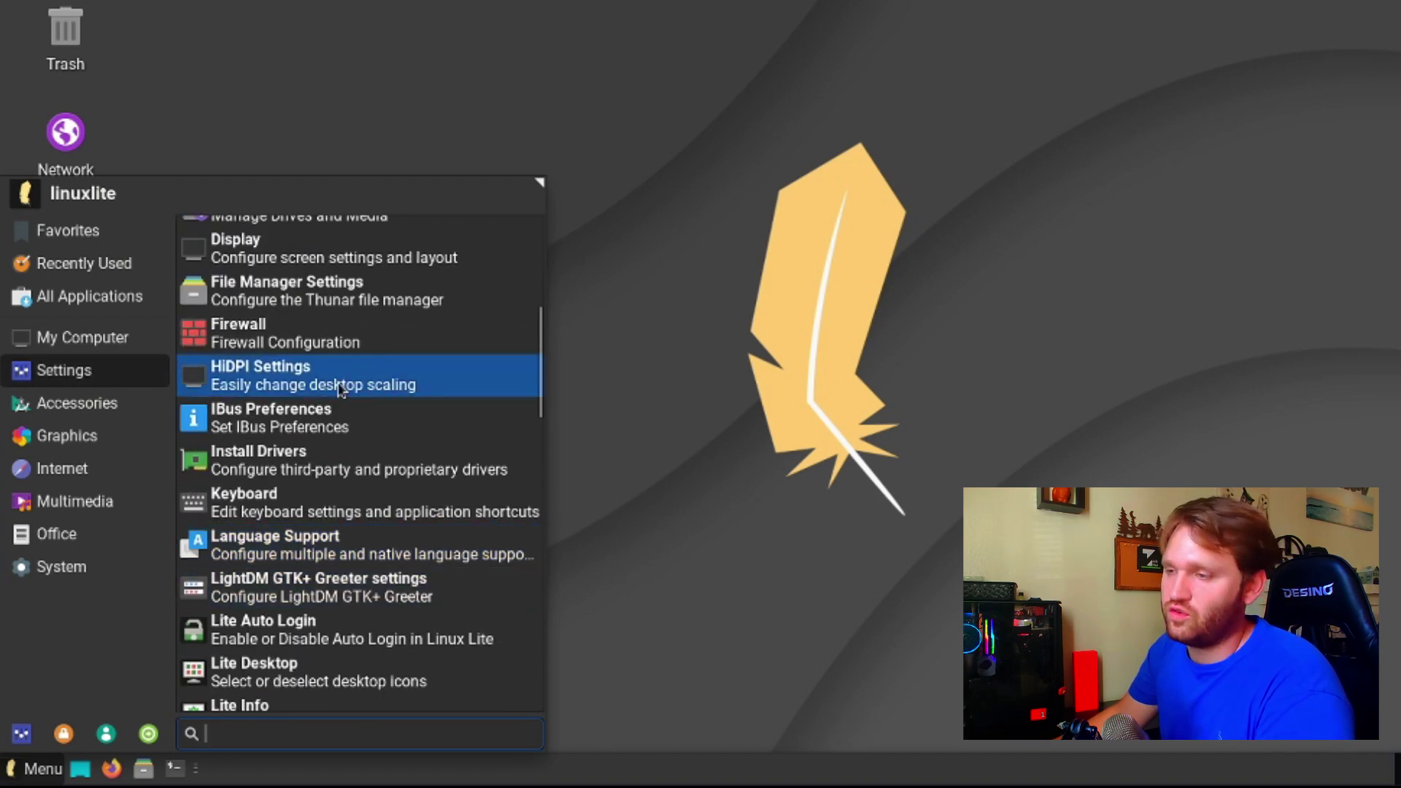
scroll(337, 481, "down", 3)
scroll(335, 491, "up", 5)
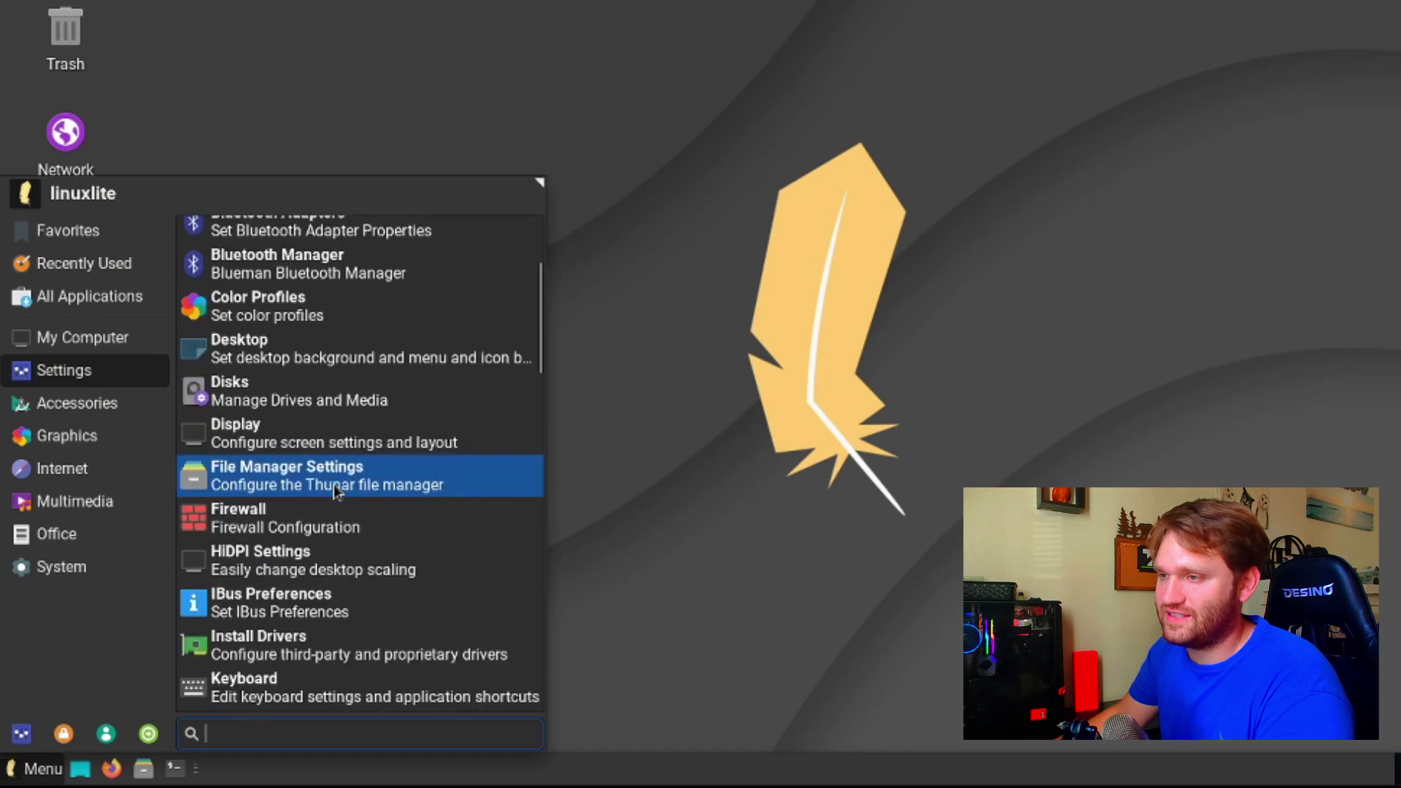
scroll(336, 491, "up", 3)
left_click(79, 406)
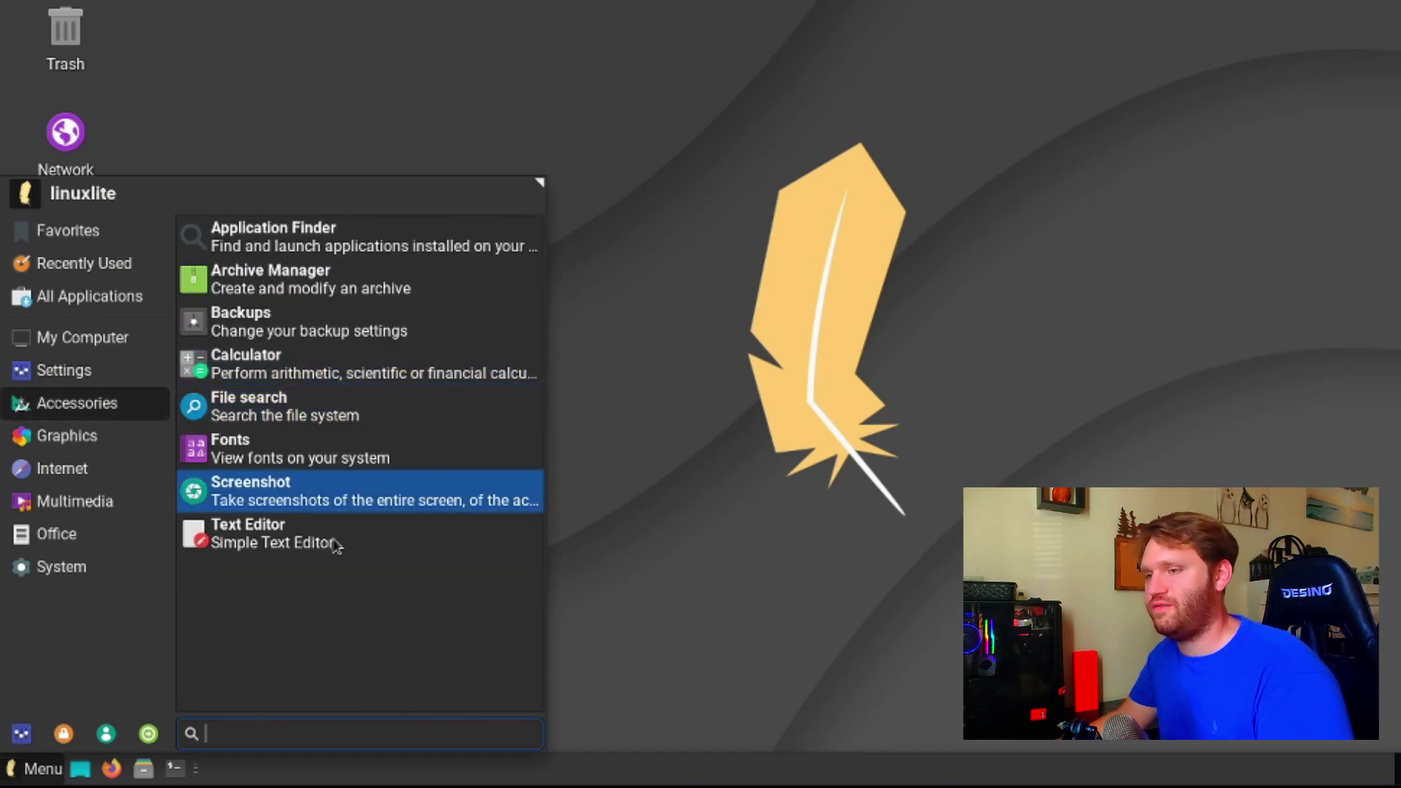
left_click(149, 436)
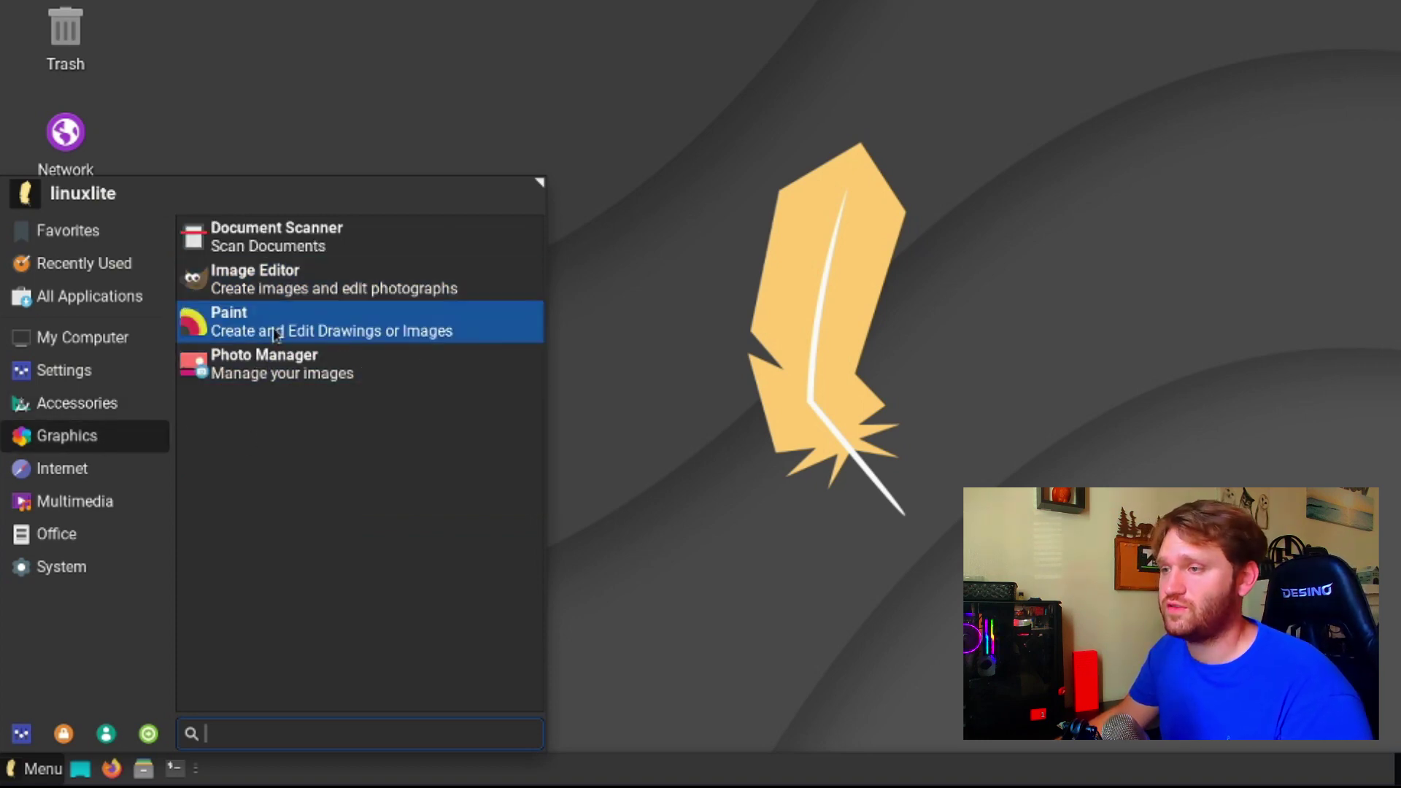
left_click(232, 332)
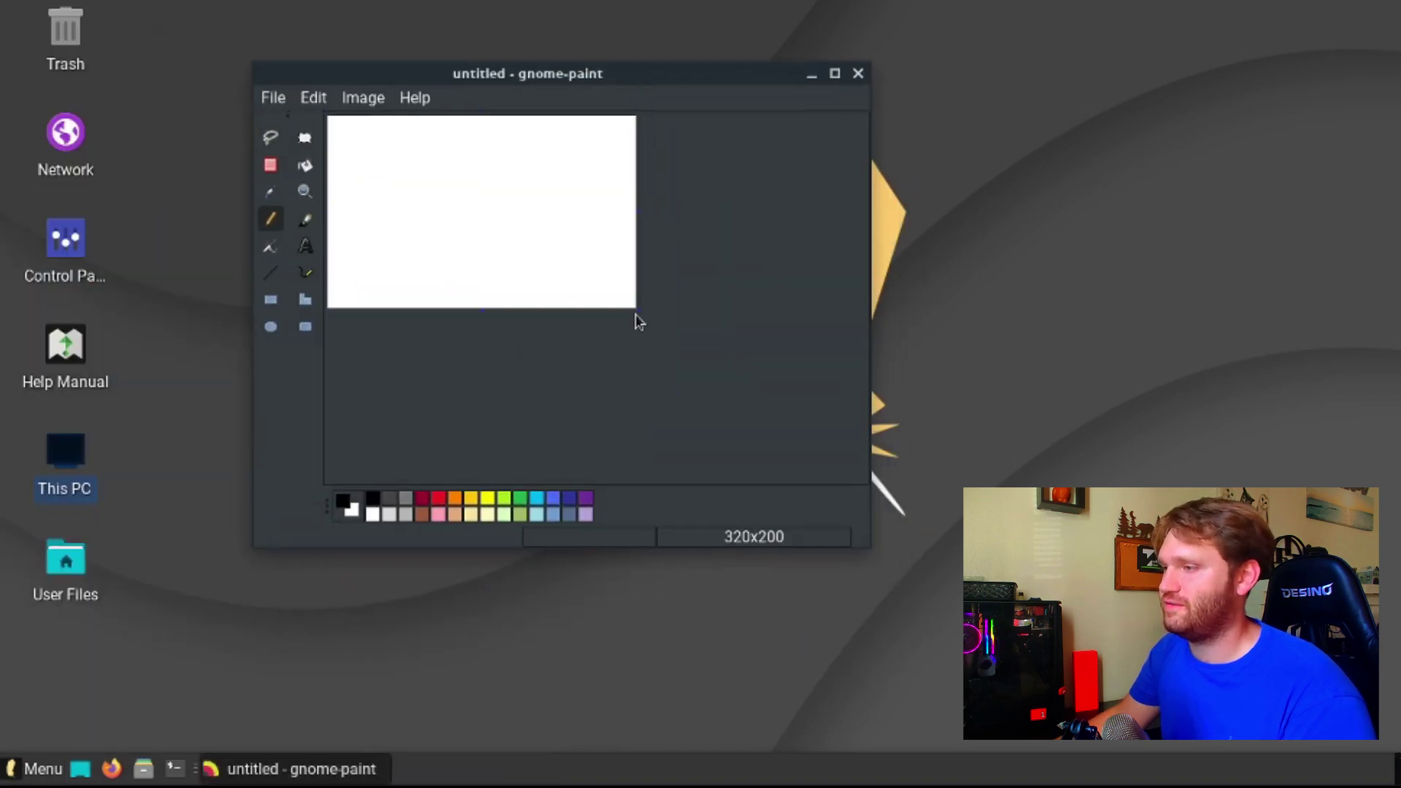
- Enlarge the canvas to 537x369, draw a freehand squiggle, and close Paint discarding it
left_click_drag(634, 307, 843, 469)
mouse_move(515, 301)
left_mouse_down()
mouse_move(756, 239)
mouse_move(562, 235)
left_mouse_up()
left_click(858, 73)
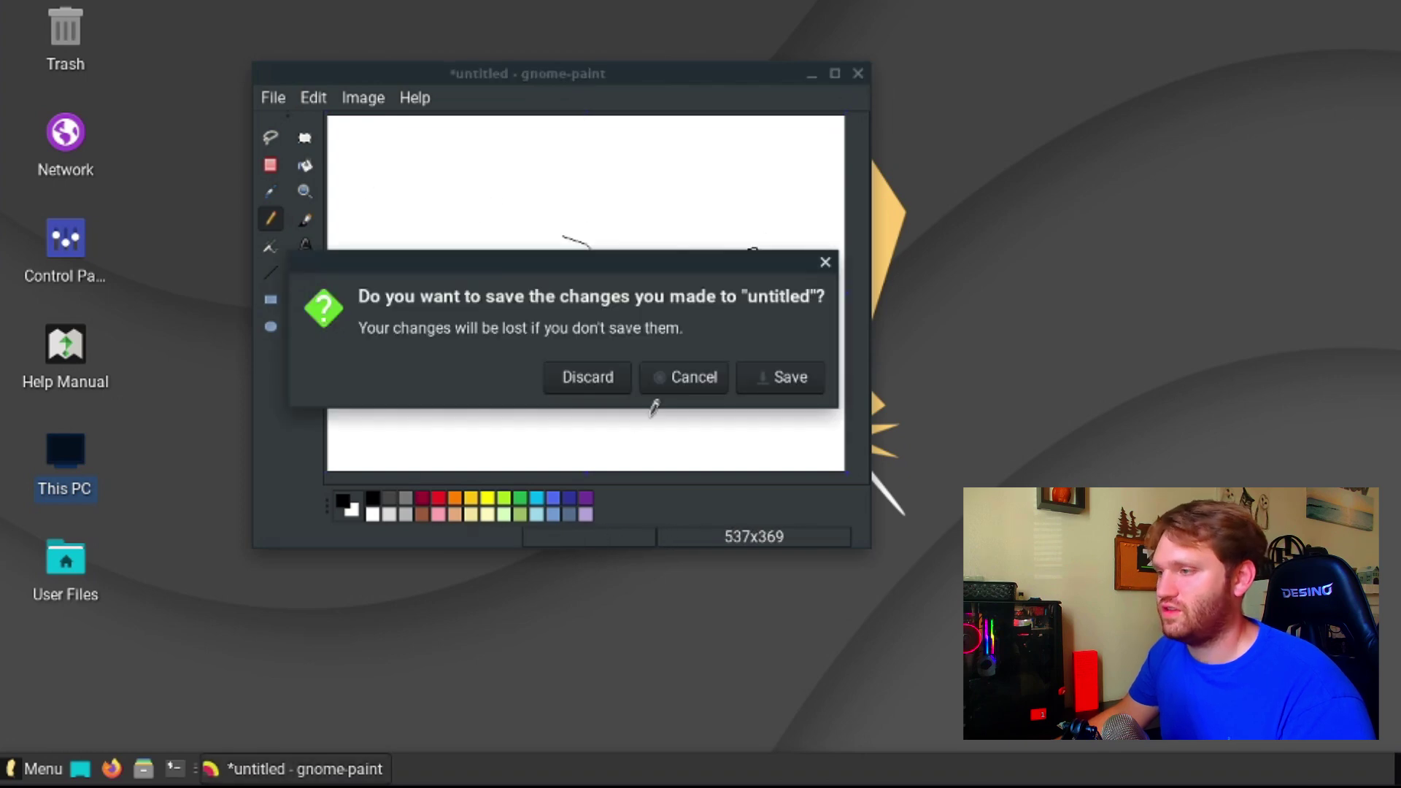
left_click(588, 377)
- Reopen the Whisker menu and browse the Internet, Multimedia, Office and System app categories
left_click(34, 770)
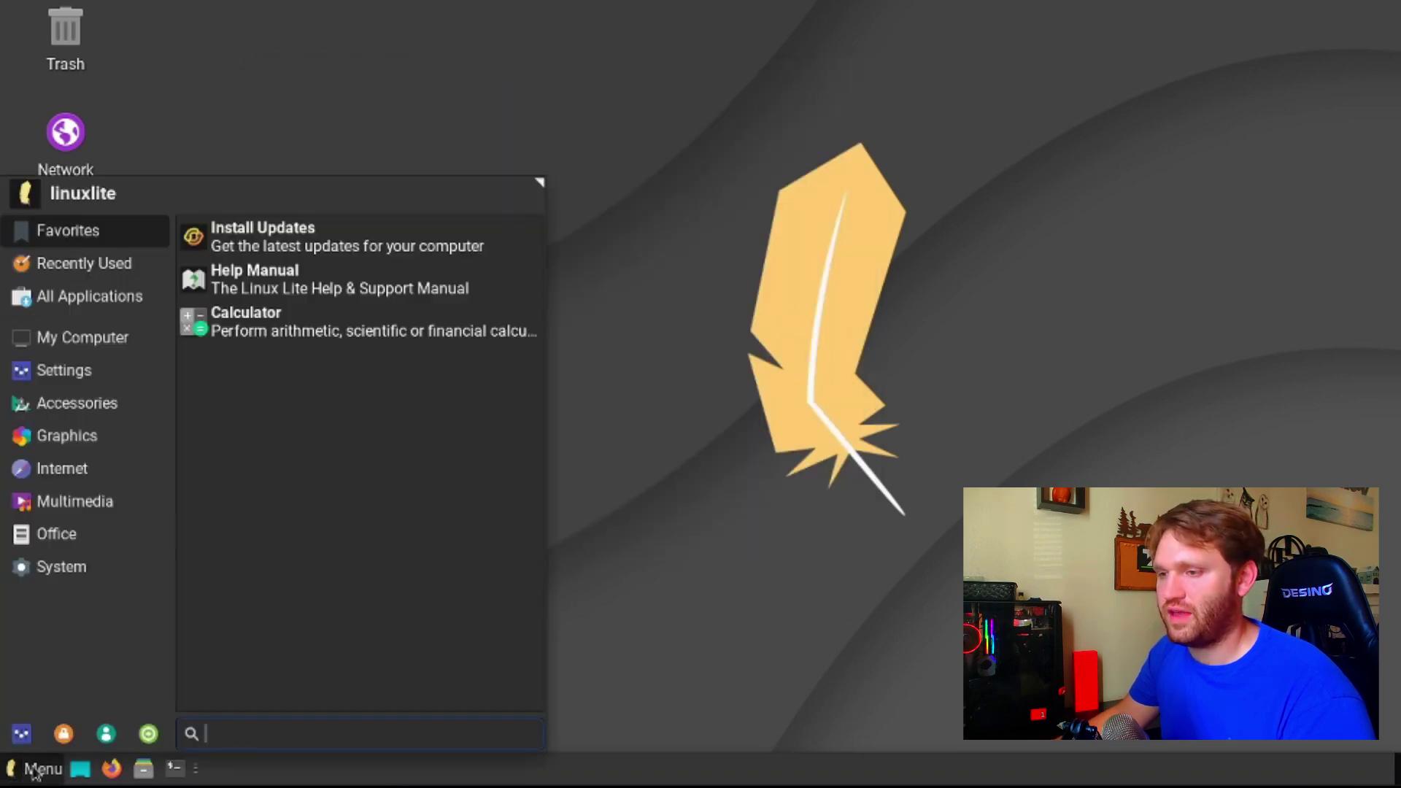
mouse_move(91, 469)
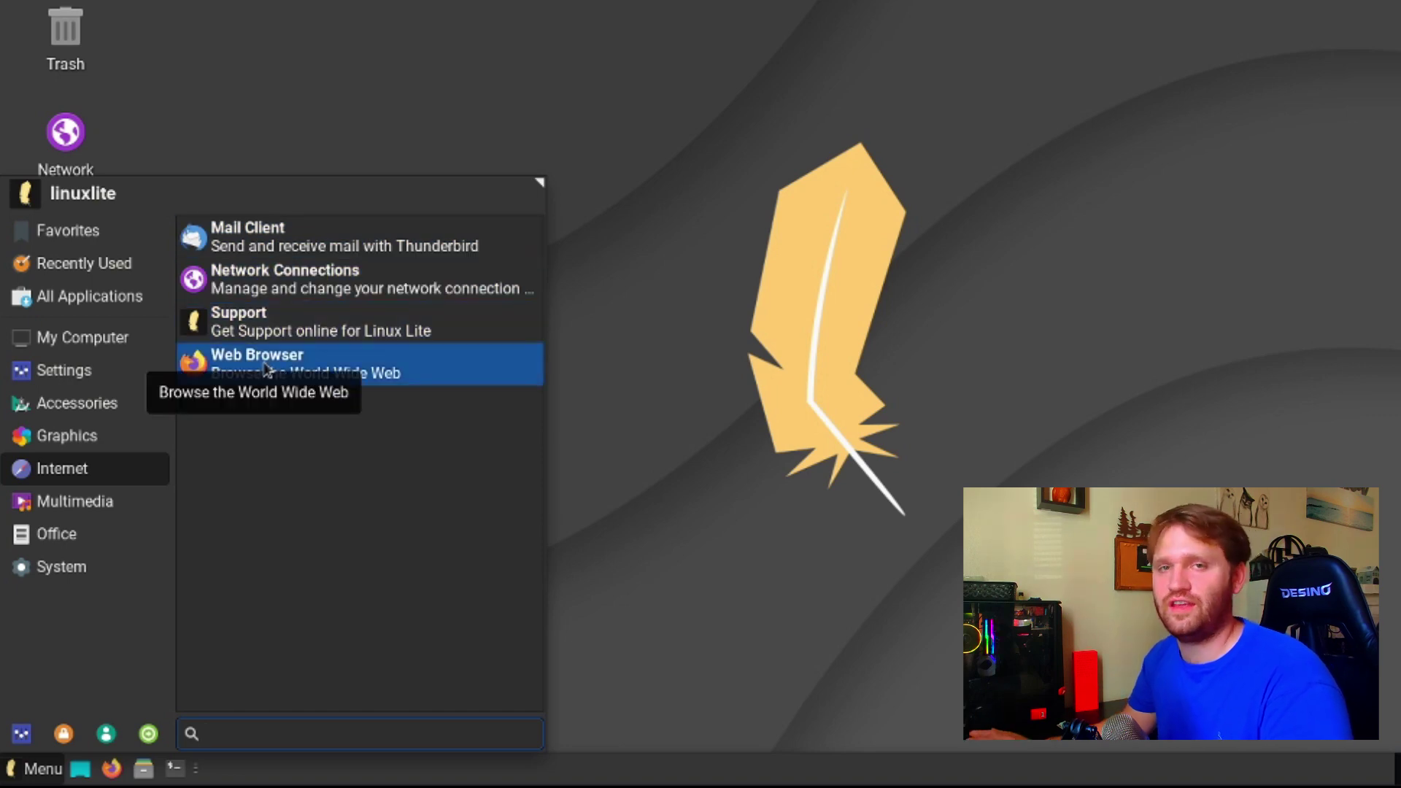
left_click(100, 511)
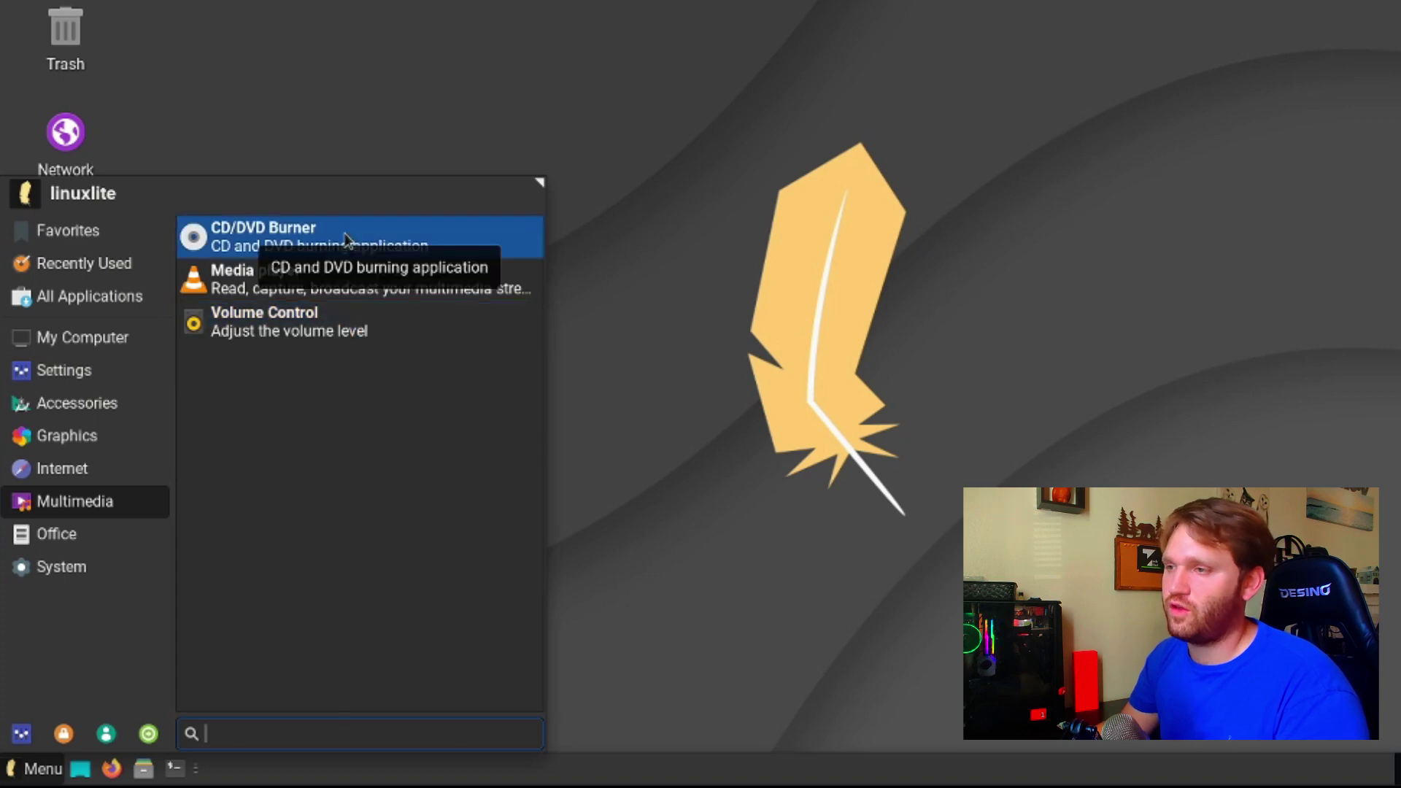
left_click(58, 534)
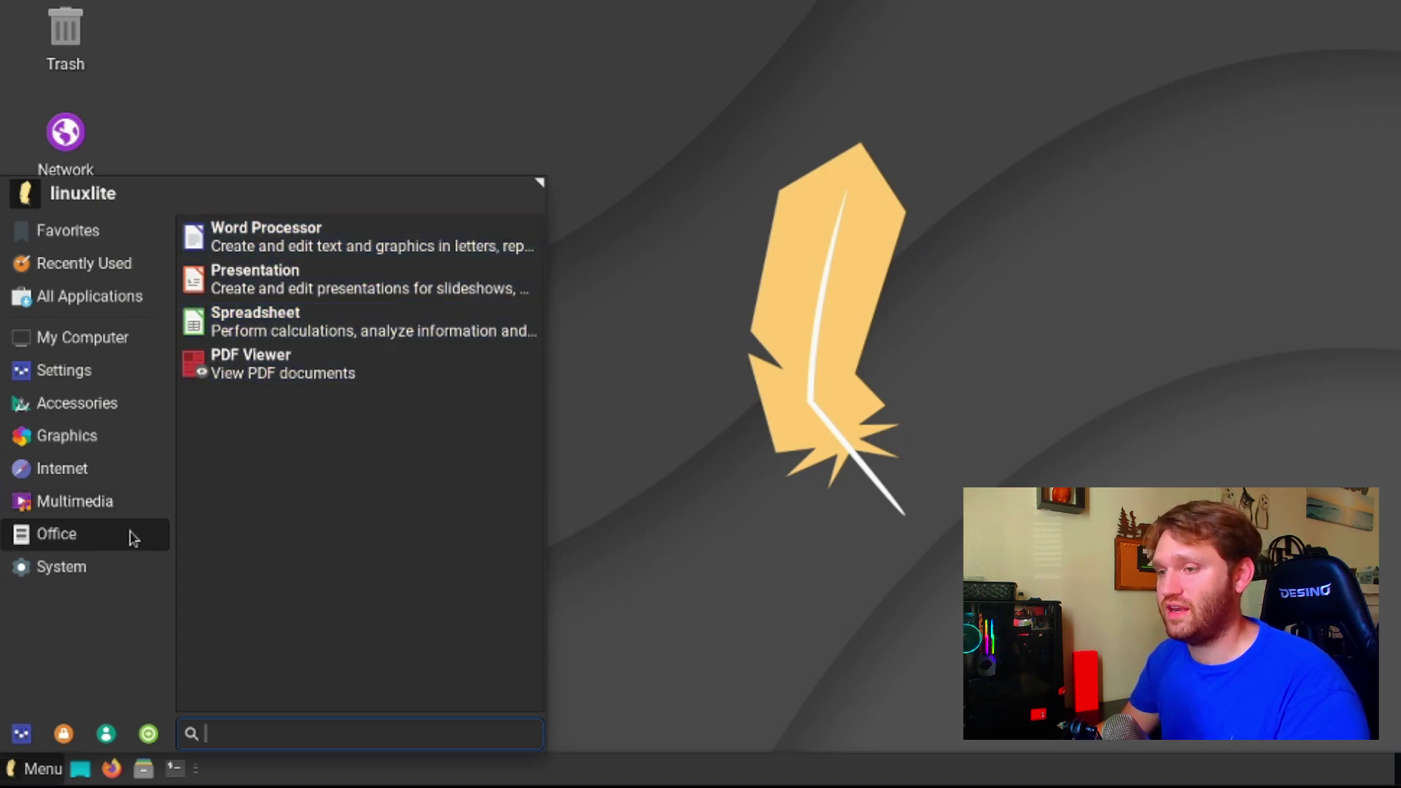
left_click(79, 571)
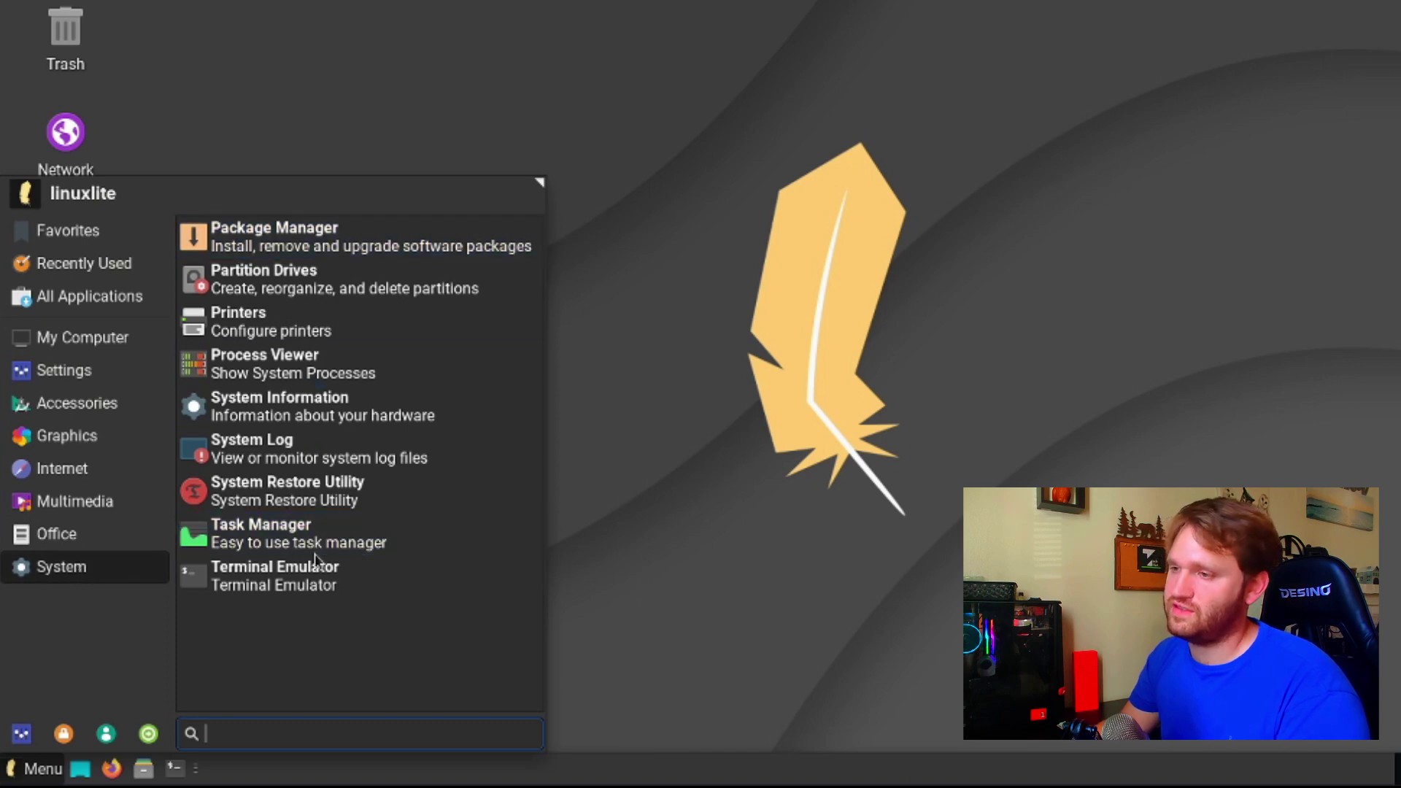
- Launch Task Manager, scroll through the 163 running processes, then close it with Alt+F4
left_click(268, 530)
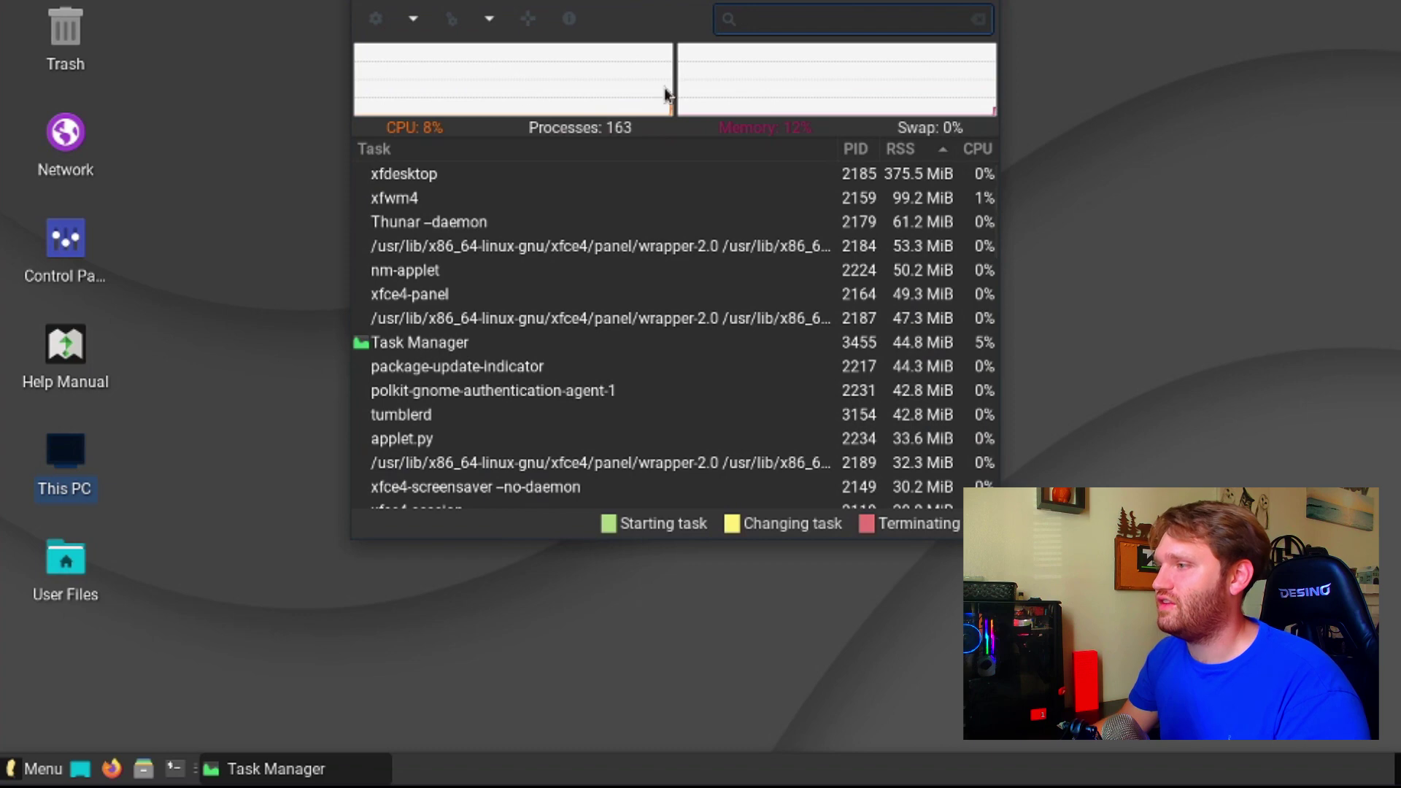
scroll(813, 296, "down", 15)
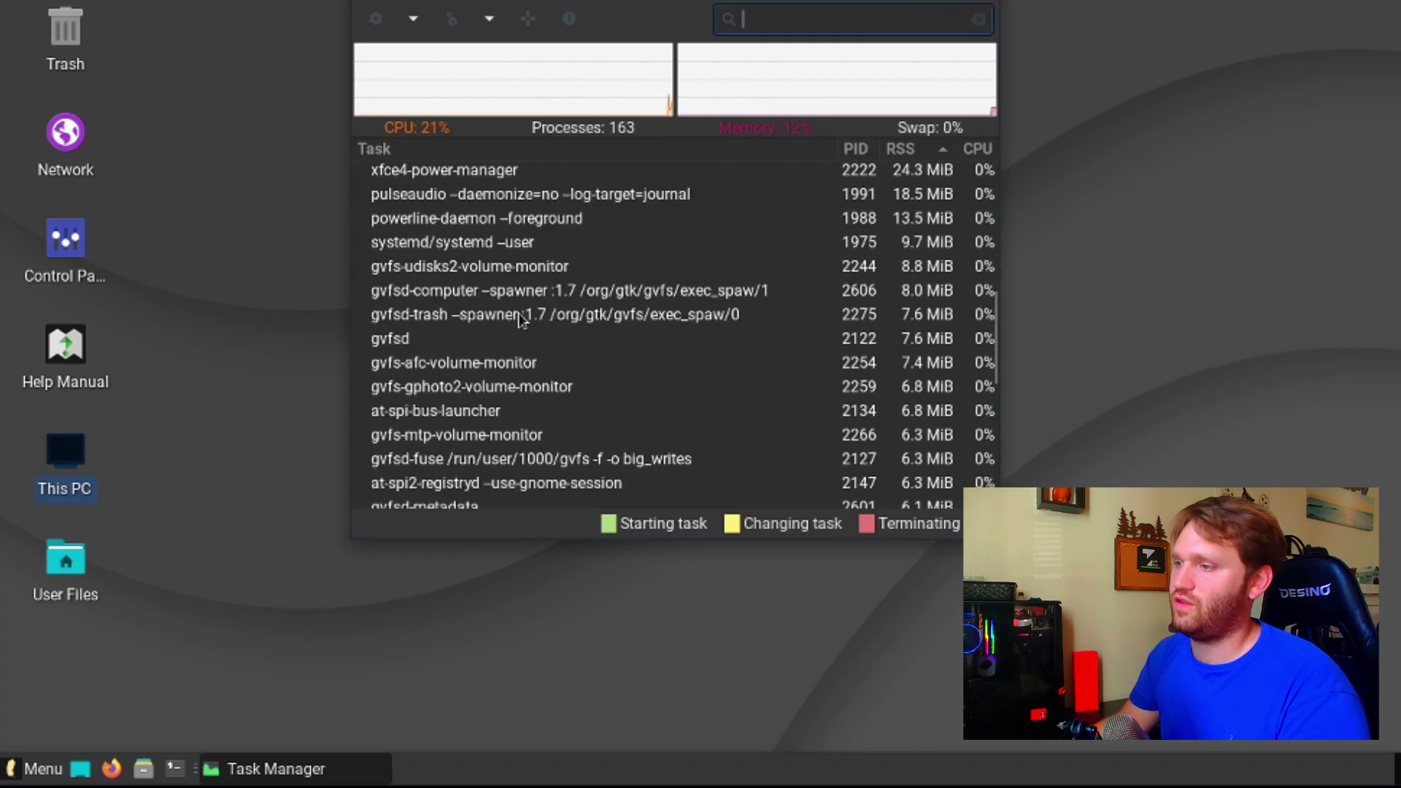
key("alt+F4")
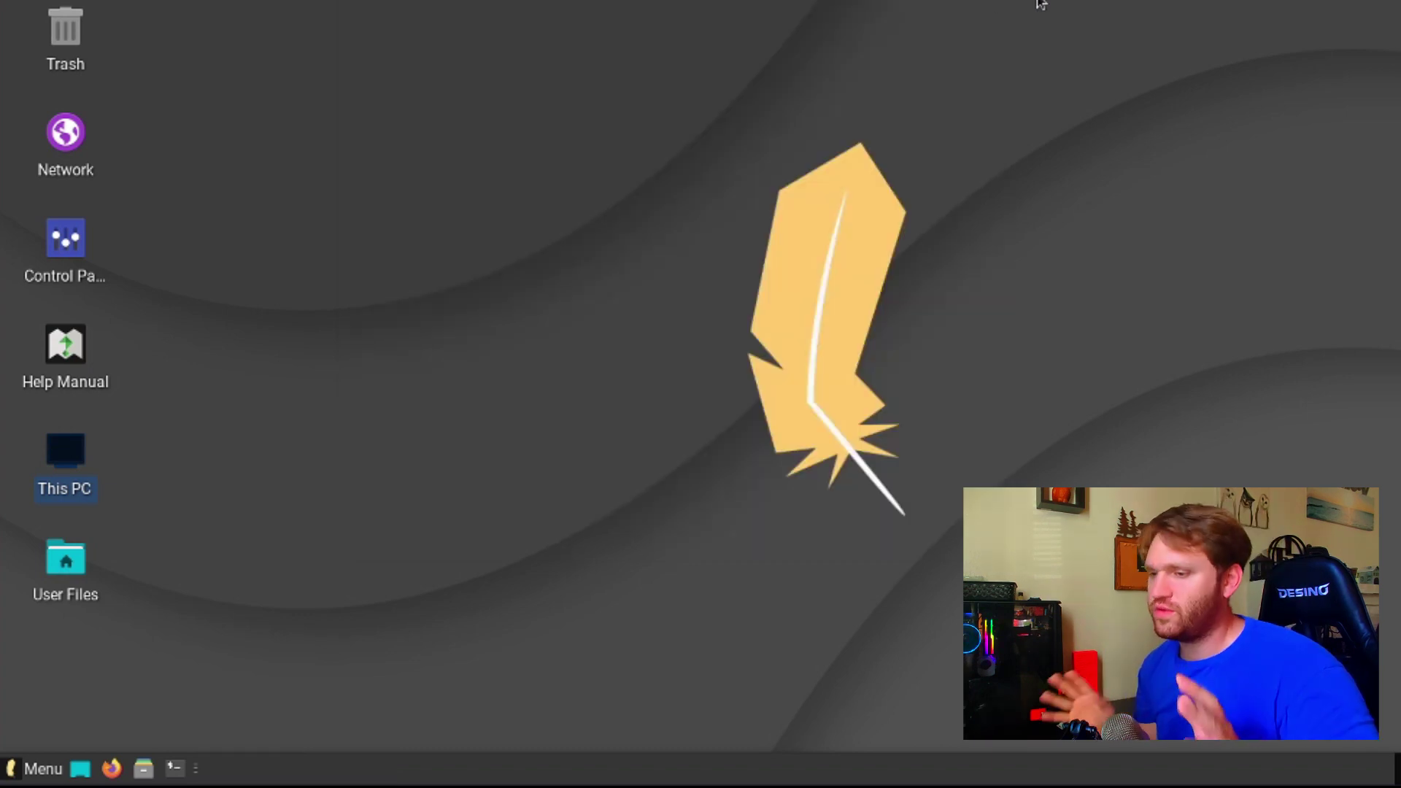